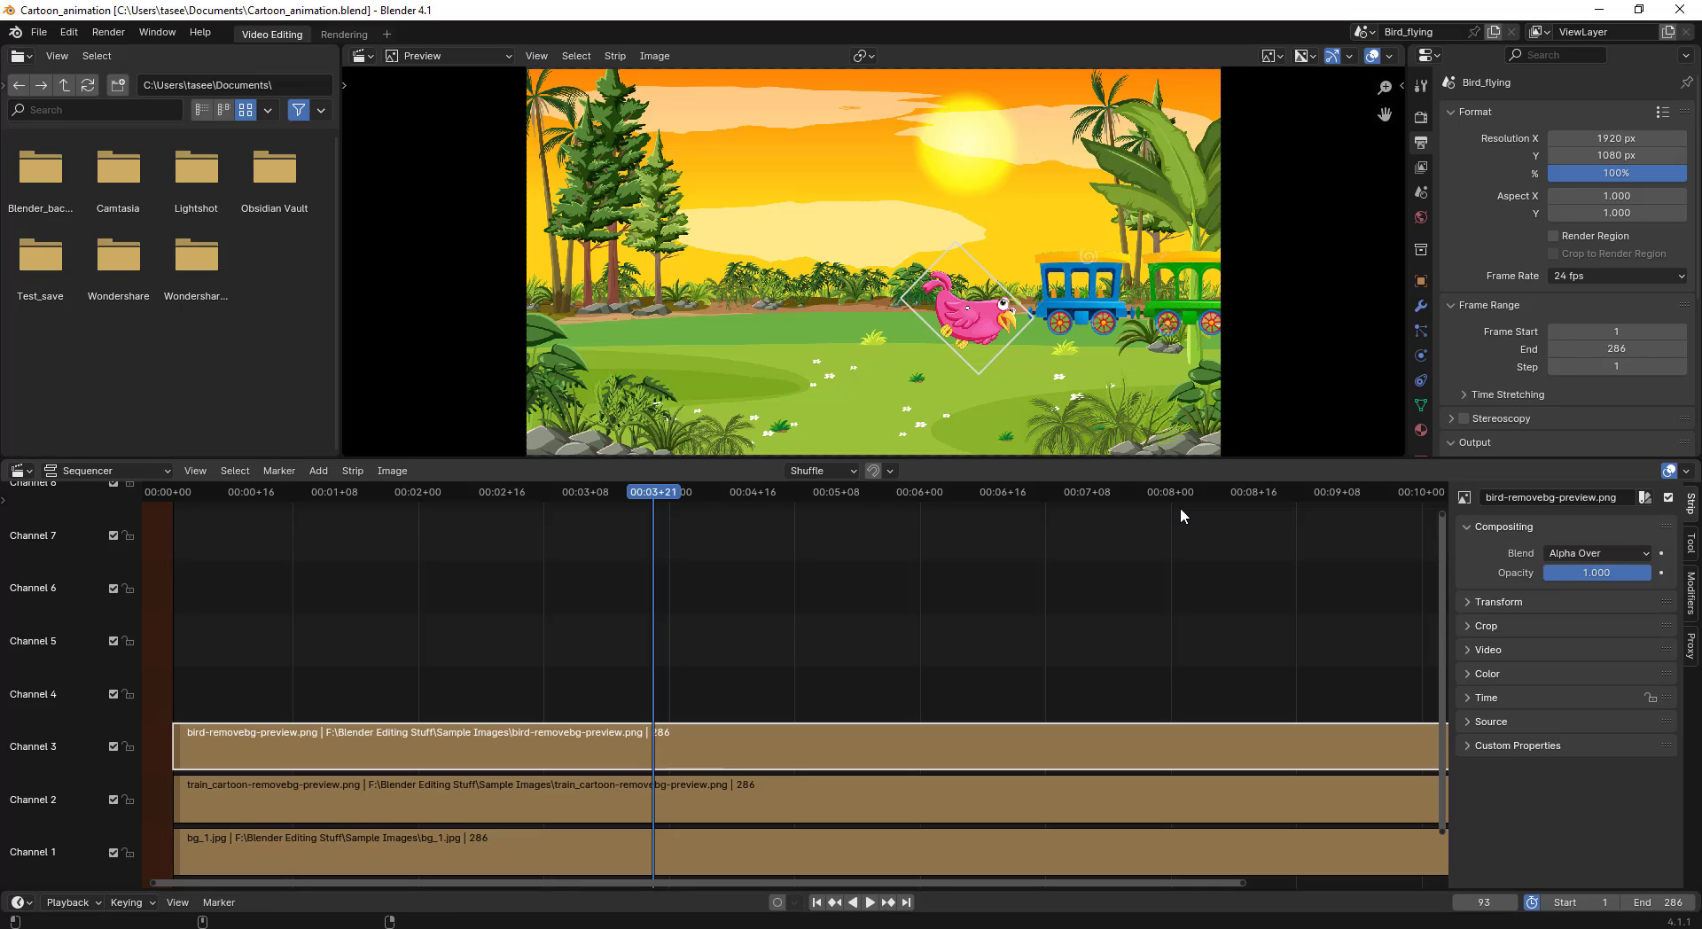
Dock the Cartoon_animation window to the left half of the screen and launch a second Blender 4.1 instance.
{"action": "key", "text": "super+Left"}
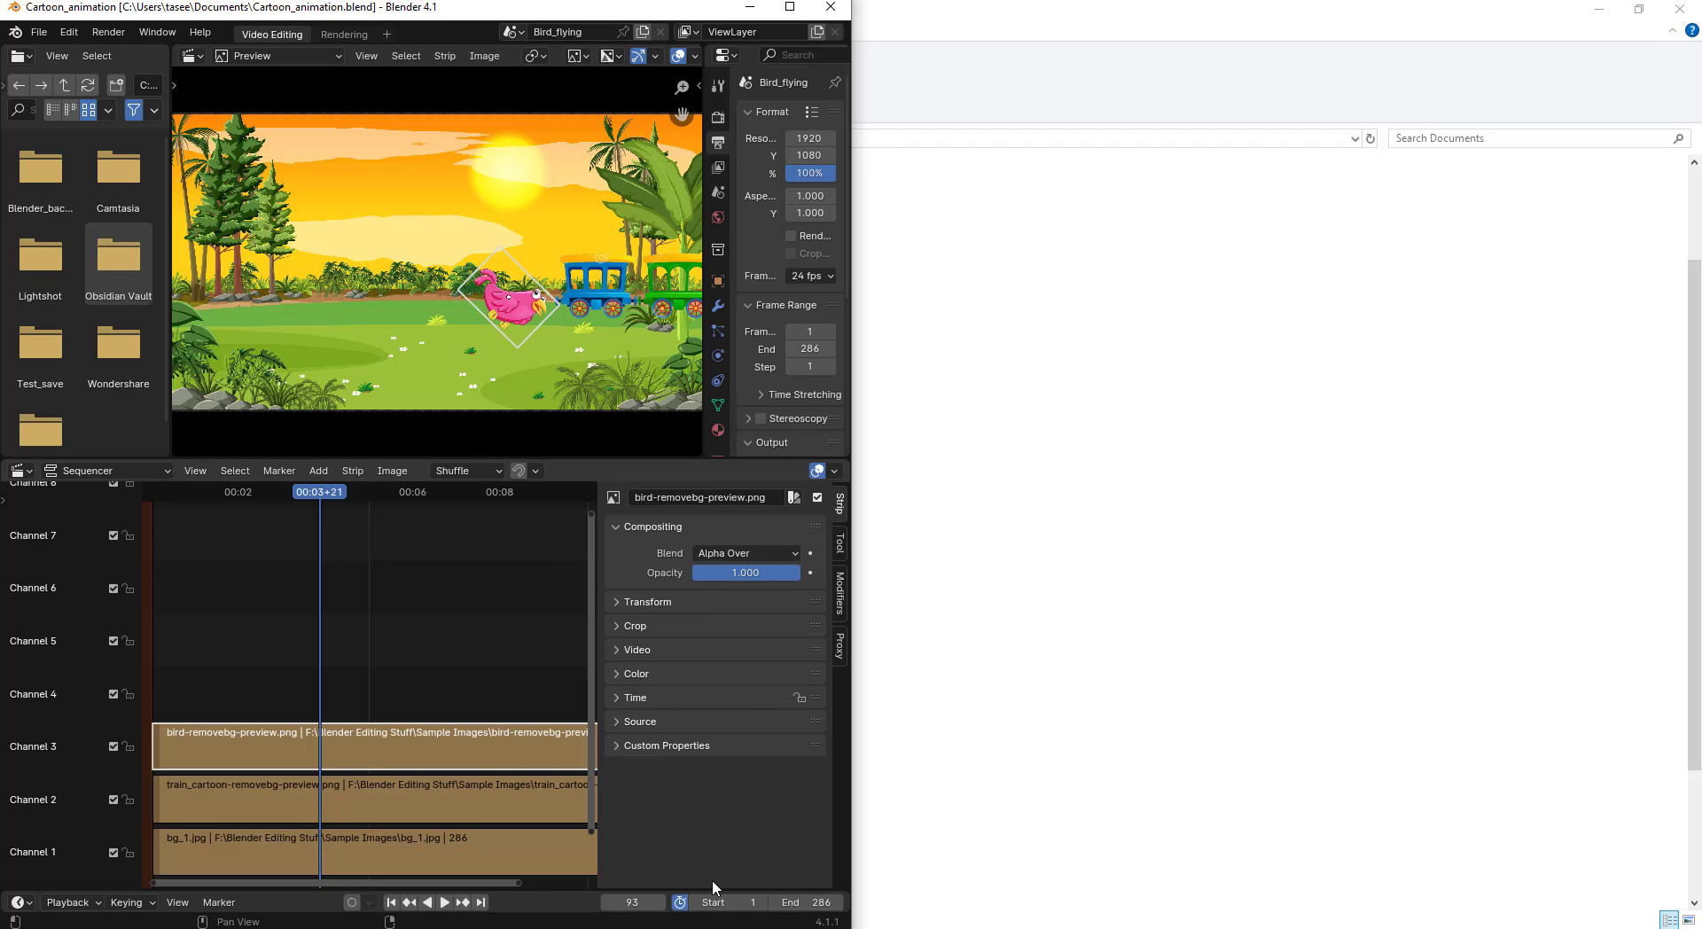
{"action": "right_click", "coordinate": [840, 928]}
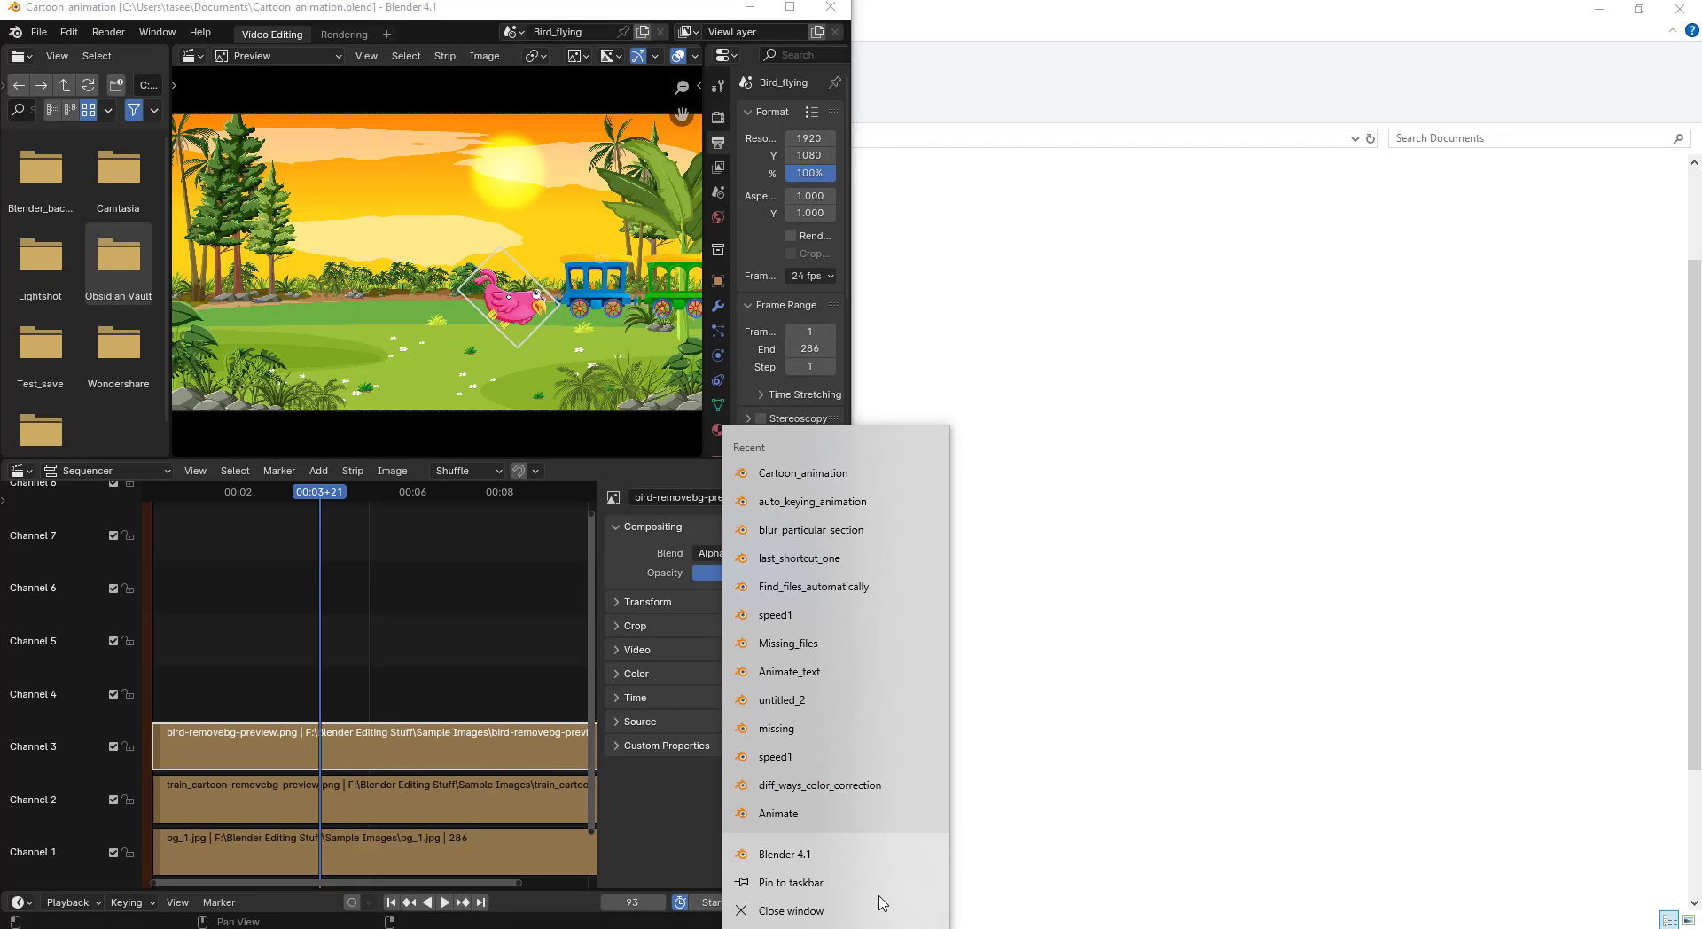
{"action": "left_click", "coordinate": [831, 857]}
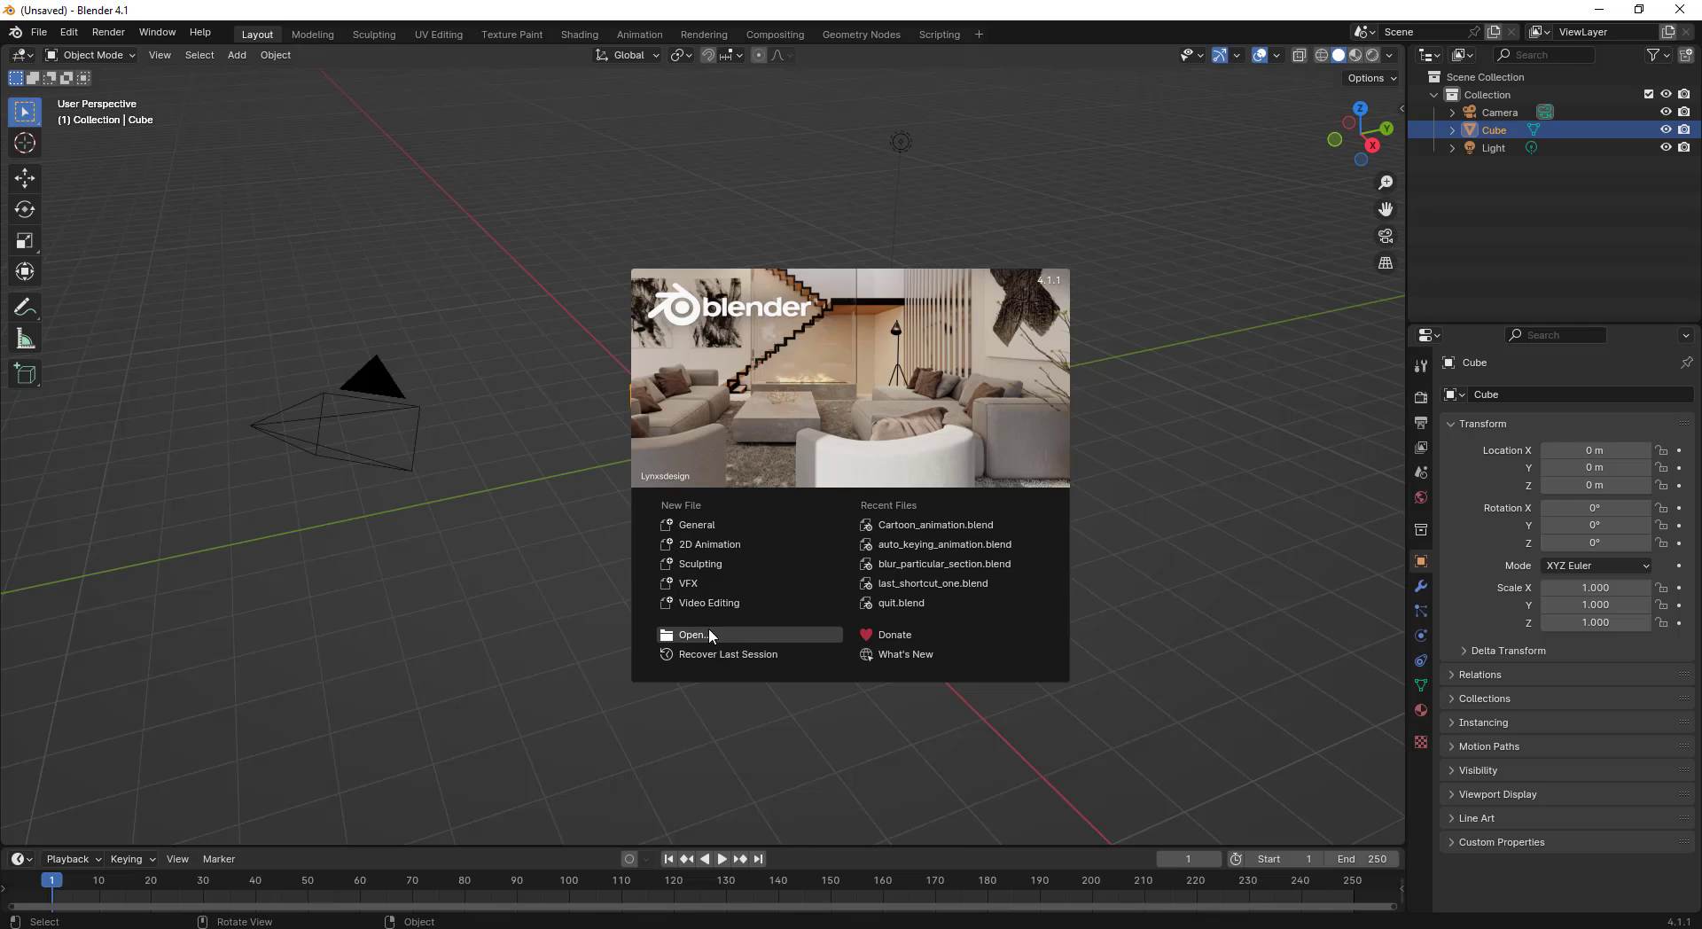
Open auto_keying_animation.blend from the Documents folder in the new instance.
{"action": "left_click", "coordinate": [709, 630]}
{"action": "scroll", "coordinate": [1154, 523], "scroll_direction": "down", "scroll_amount": 3}
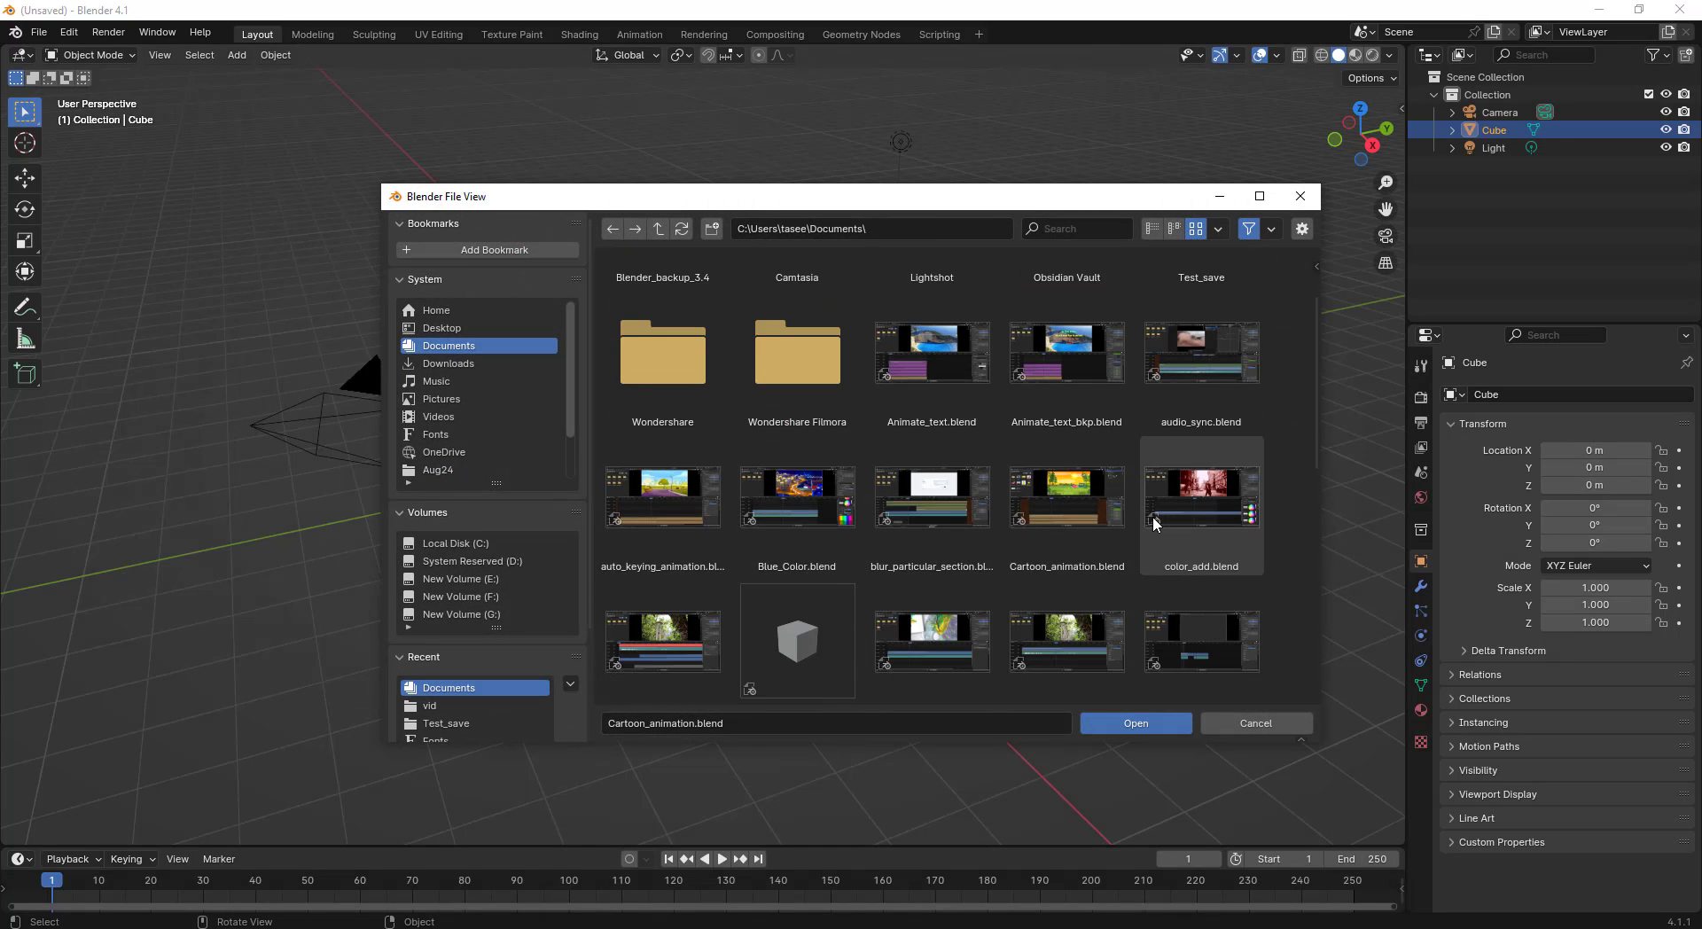
{"action": "double_click", "coordinate": [695, 507]}
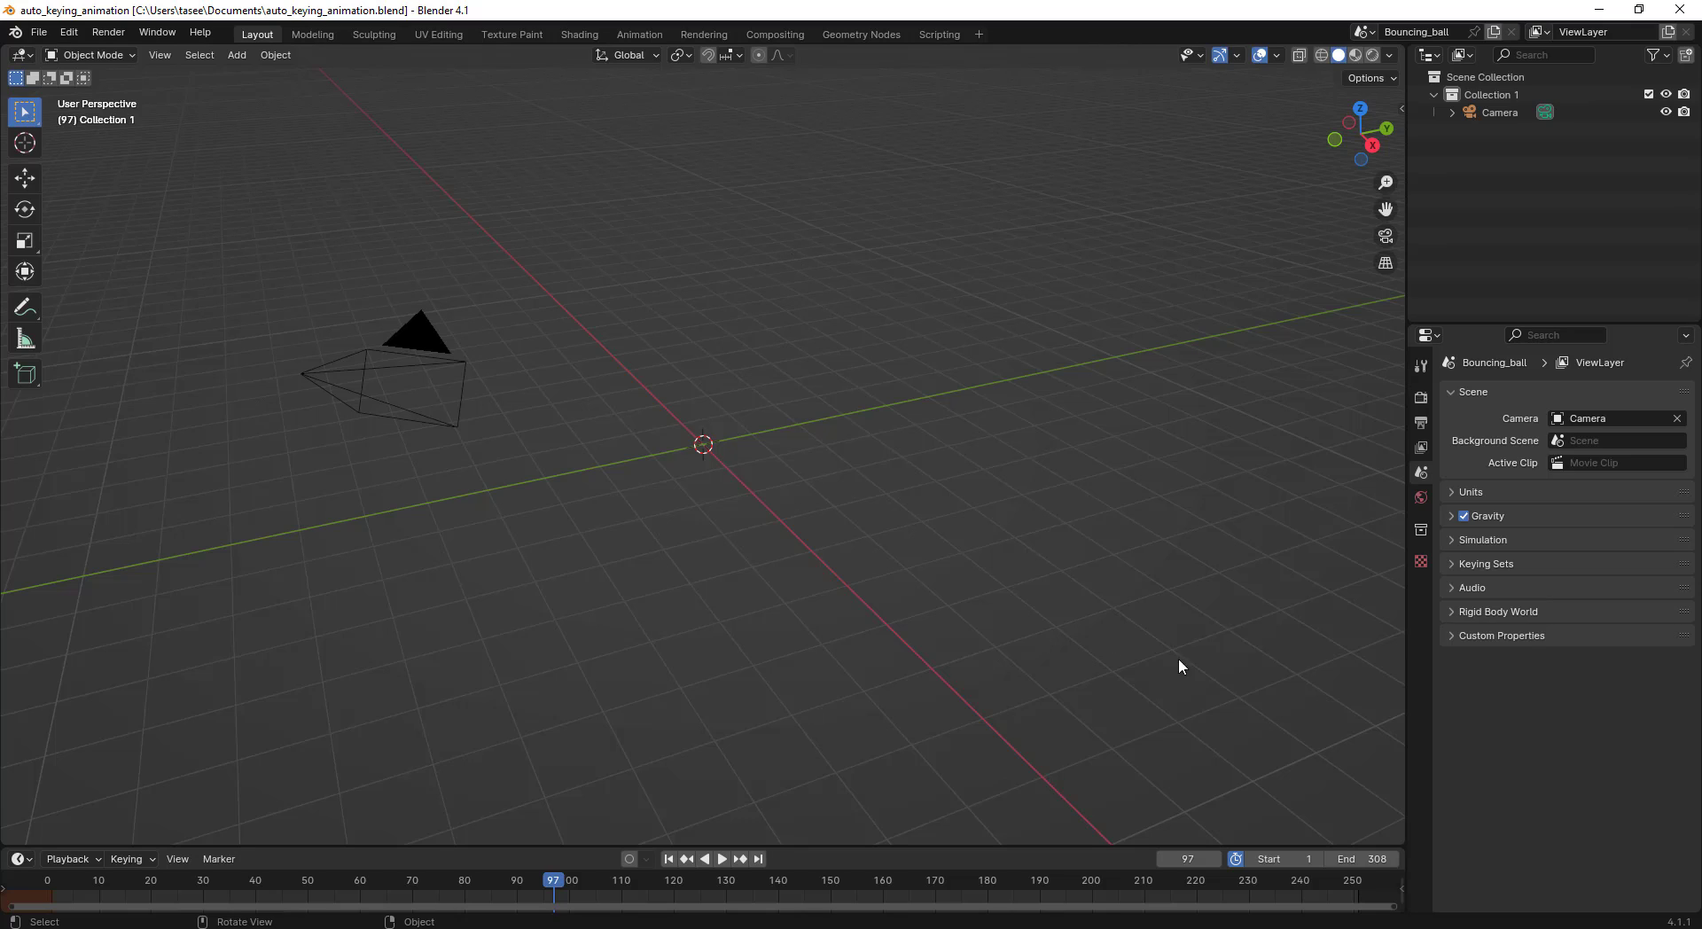
Add a Video Editing workspace to the auto_keying_animation project.
{"action": "left_click", "coordinate": [977, 36]}
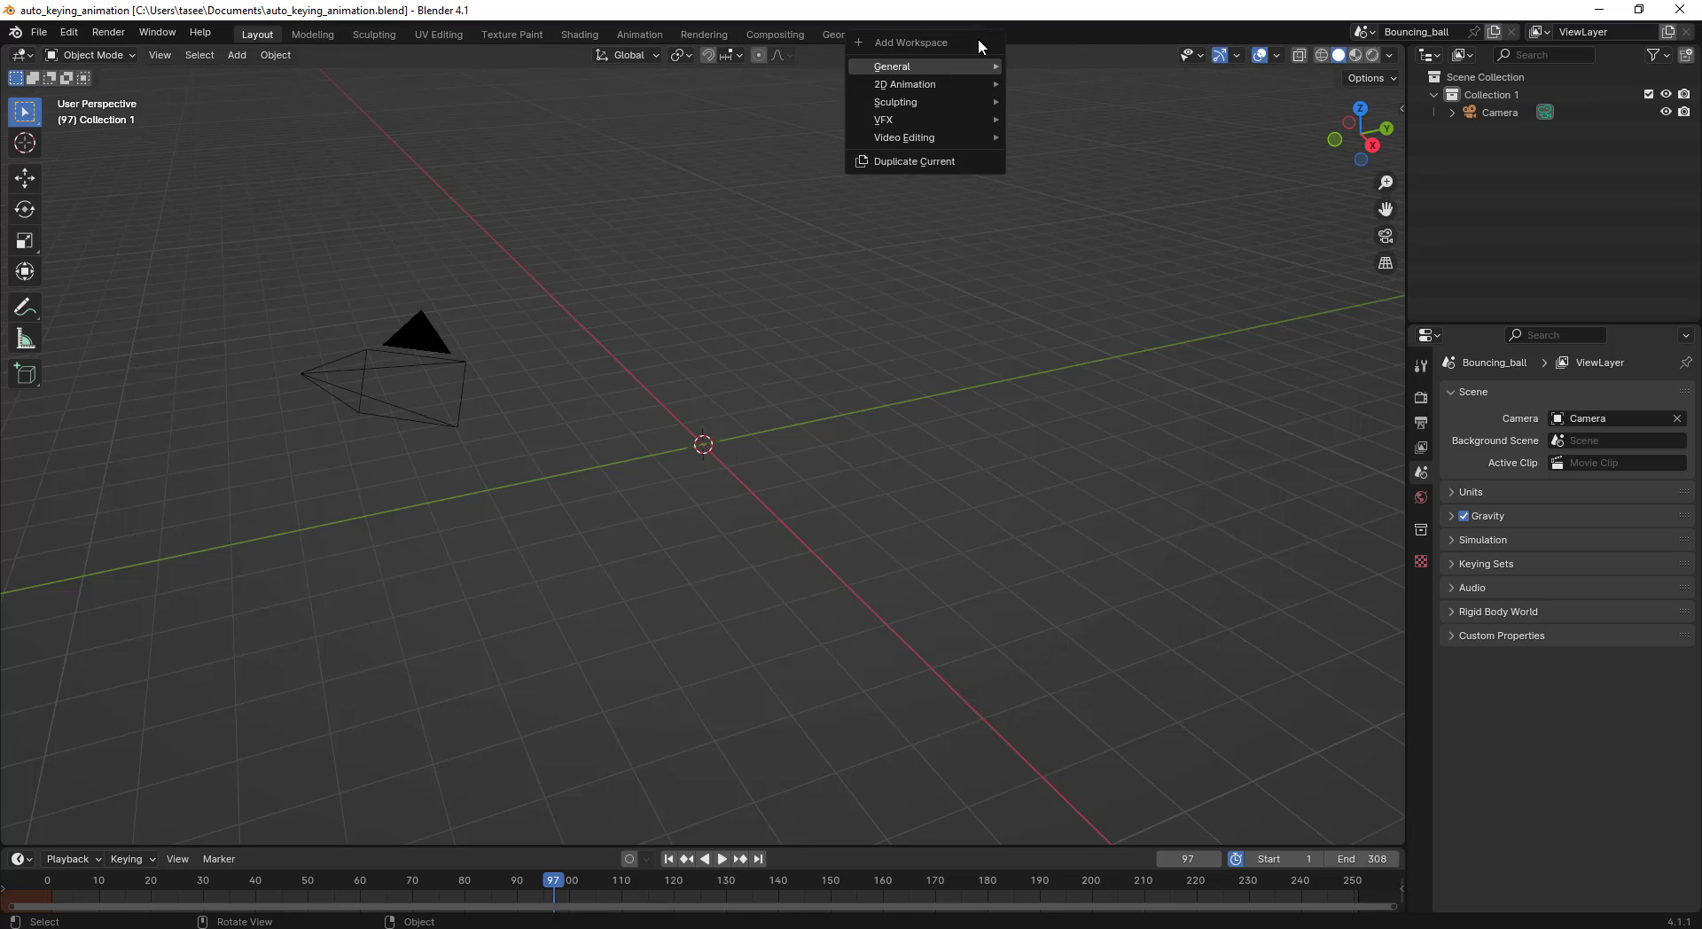
{"action": "mouse_move", "coordinate": [970, 138]}
{"action": "left_click", "coordinate": [1114, 154]}
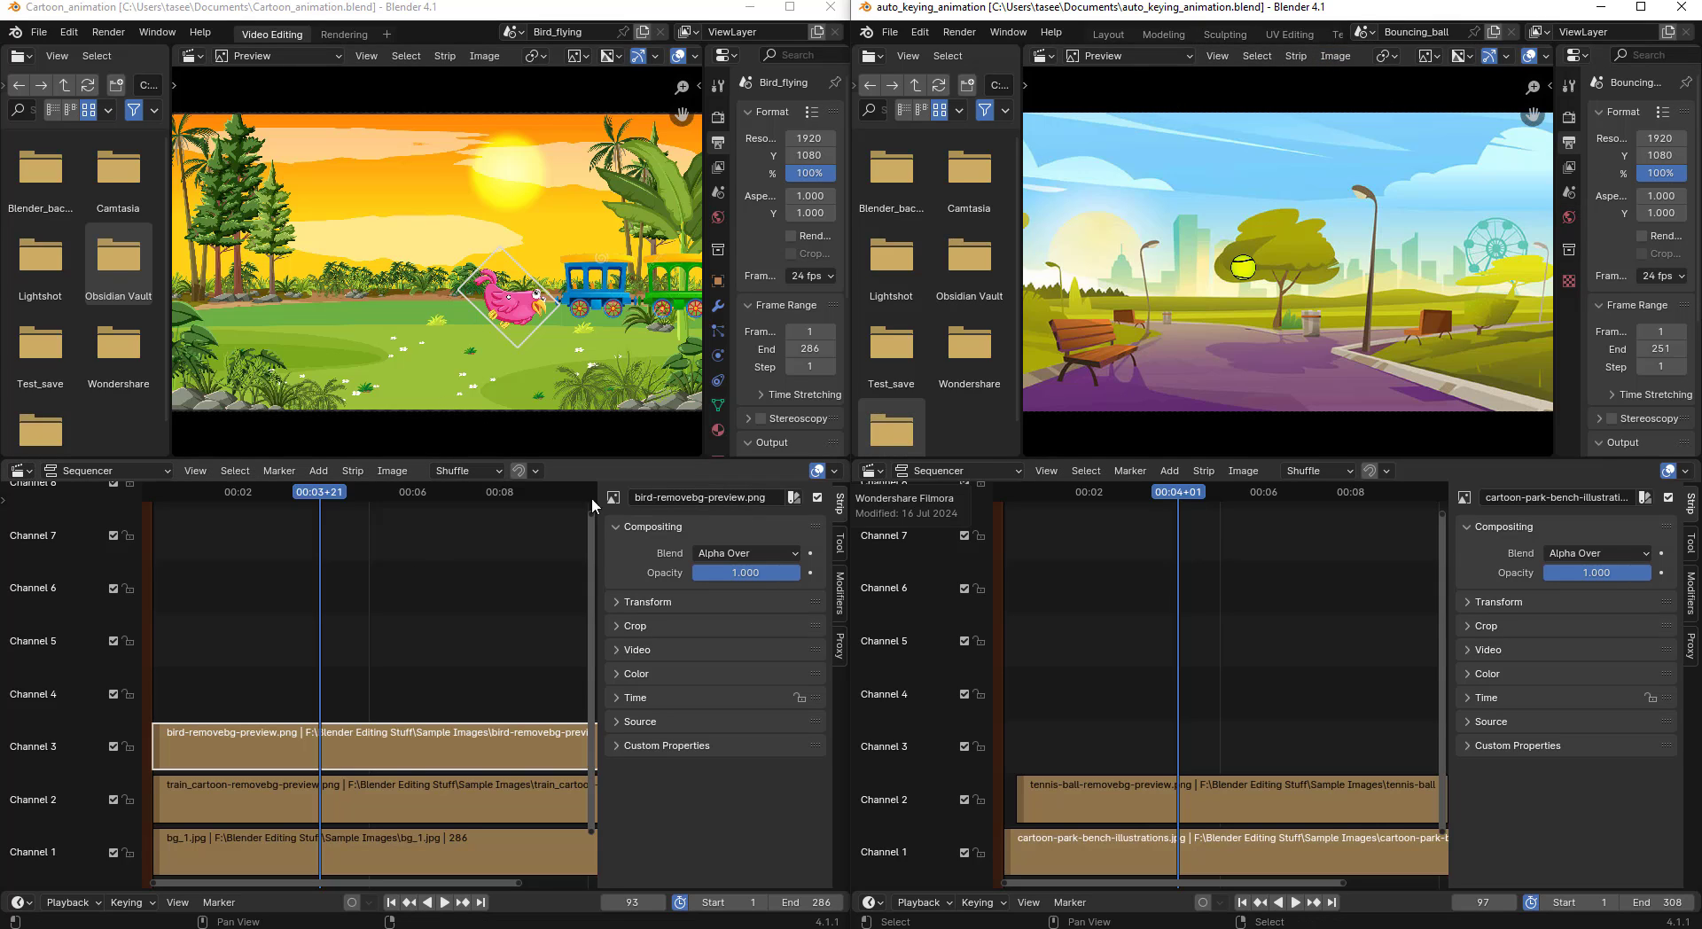
Hide the sidebar in the sequencers of both projects, with the bird strip deselected in Cartoon_animation.
{"action": "left_click", "coordinate": [647, 613]}
{"action": "left_click", "coordinate": [489, 620]}
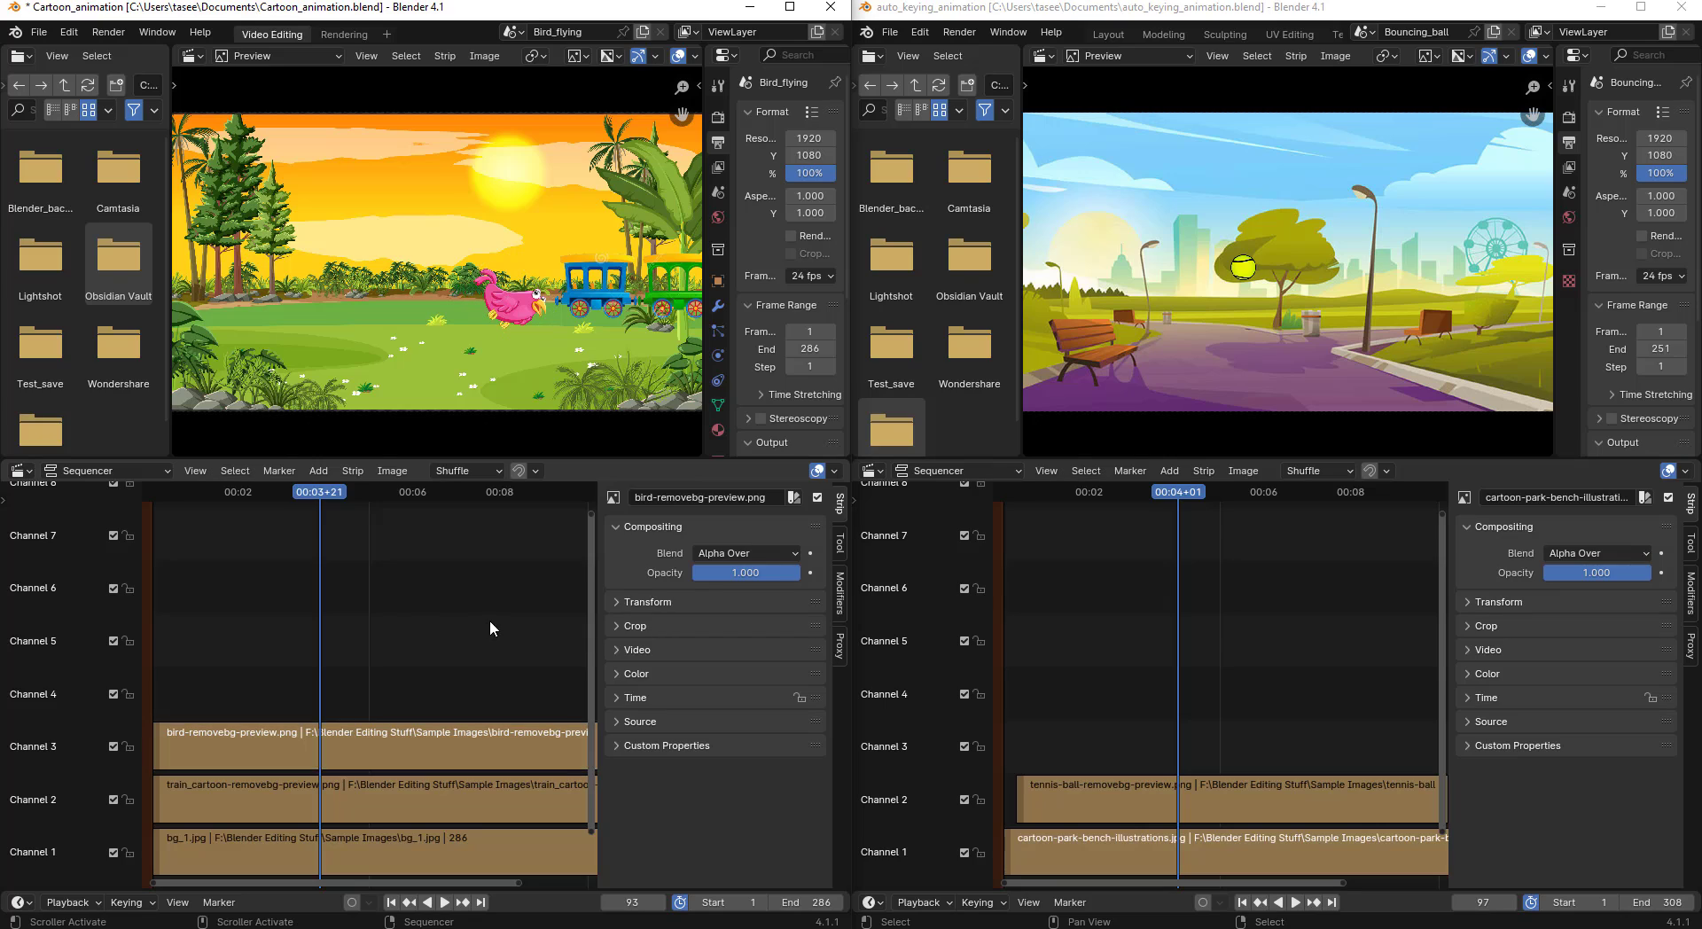
{"action": "key", "text": "n"}
{"action": "left_click", "coordinate": [1556, 671]}
{"action": "key", "text": "n"}
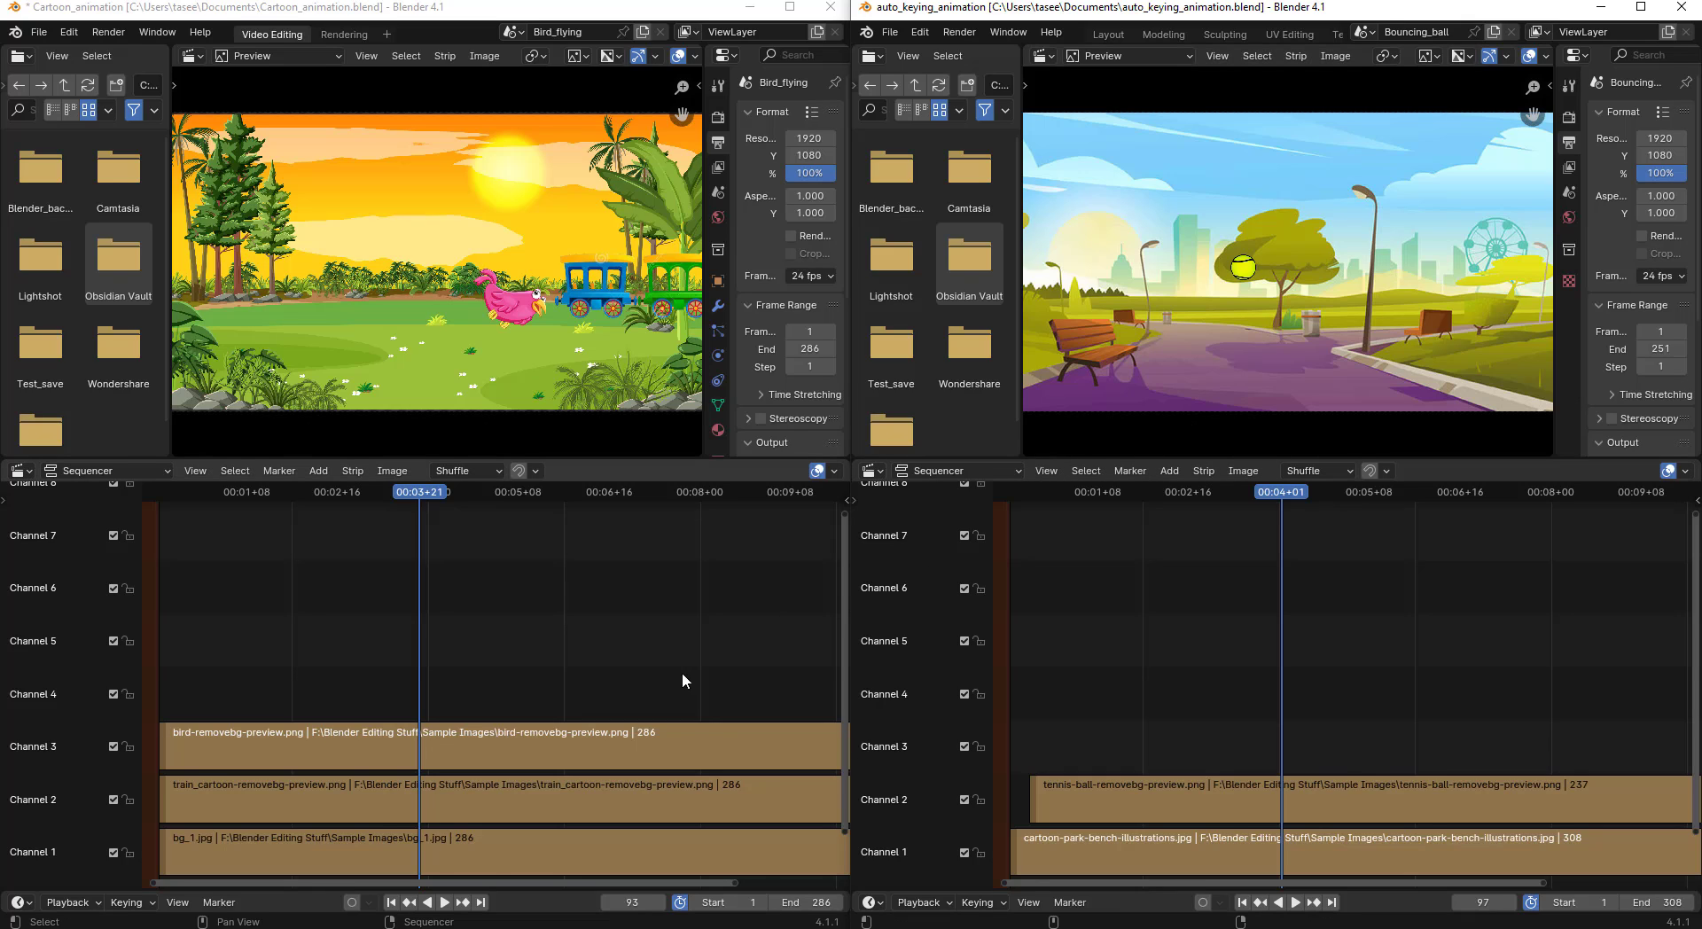
Fit all strips into view in both projects' sequencer timelines.
{"action": "scroll", "coordinate": [622, 663], "scroll_direction": "down", "scroll_amount": 2}
{"action": "scroll", "coordinate": [622, 662], "scroll_direction": "up", "scroll_amount": 1}
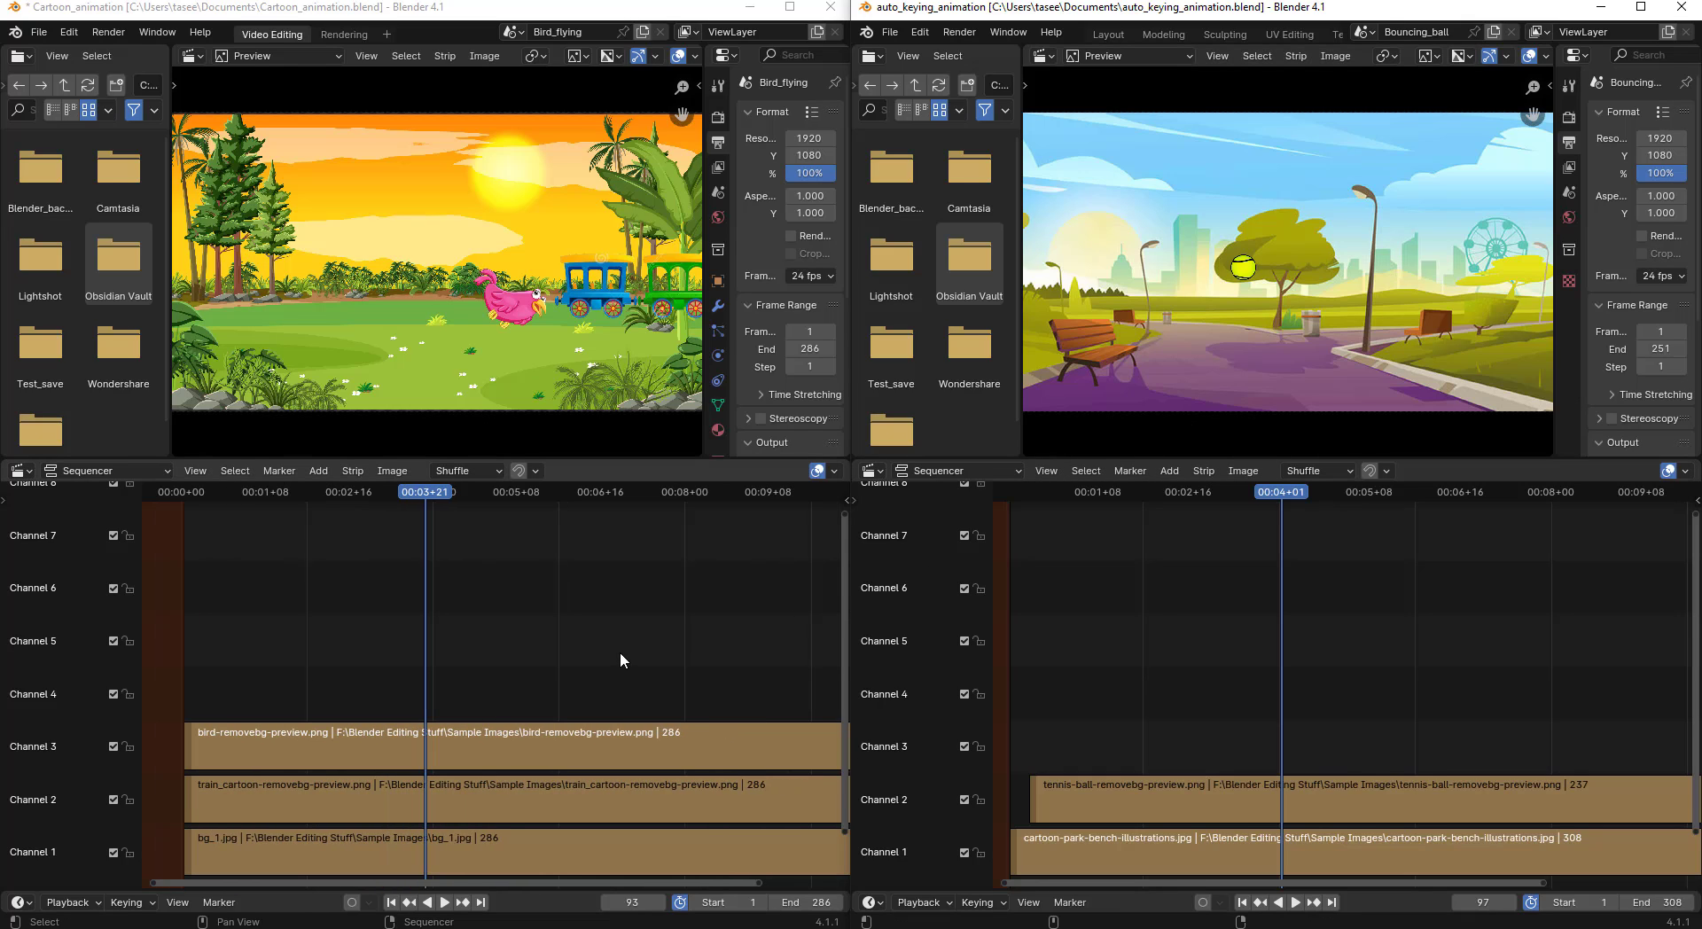
{"action": "left_click", "coordinate": [549, 583]}
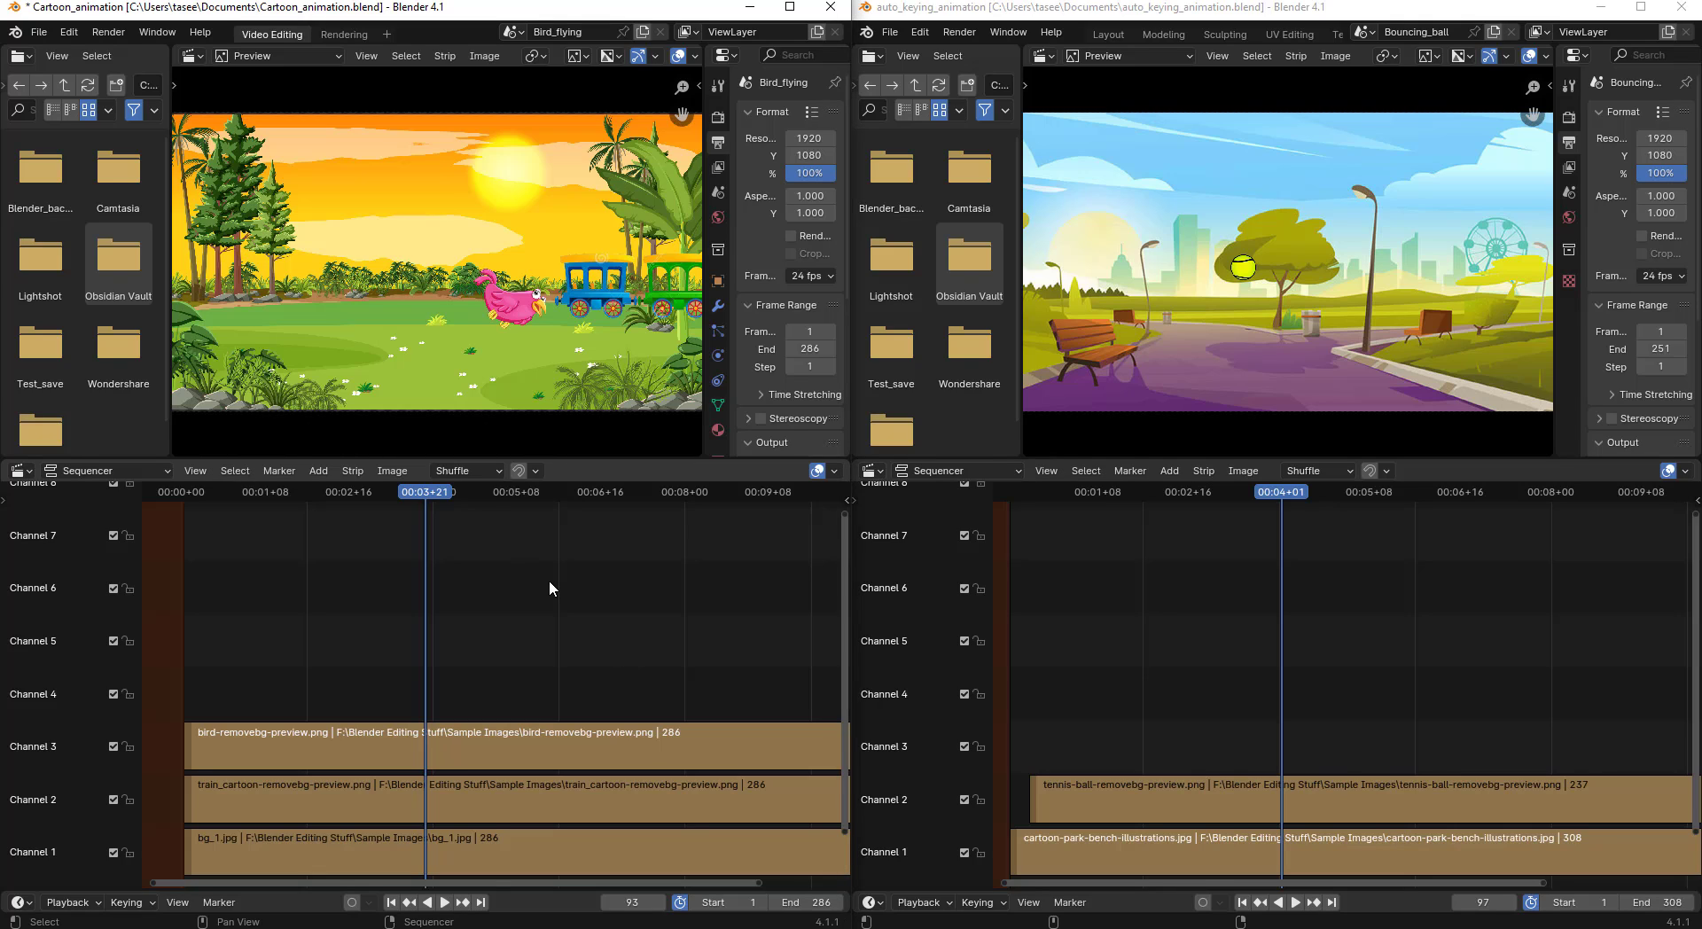
{"action": "key", "text": "Home"}
{"action": "left_click", "coordinate": [1227, 628]}
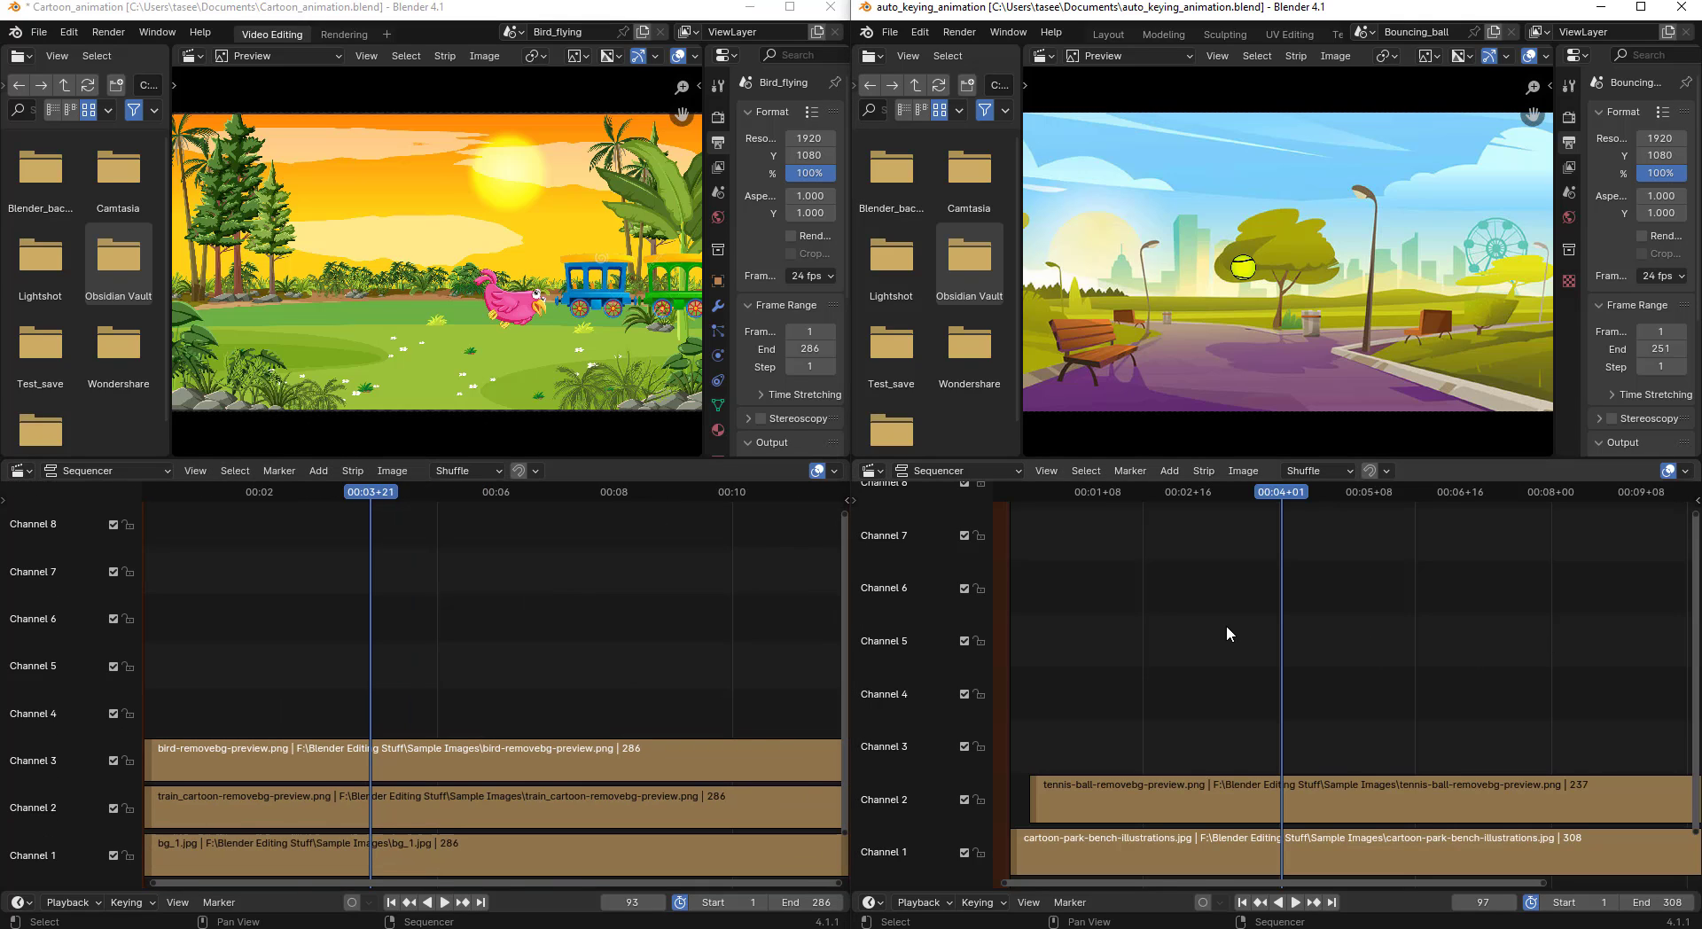
{"action": "key", "text": "Home"}
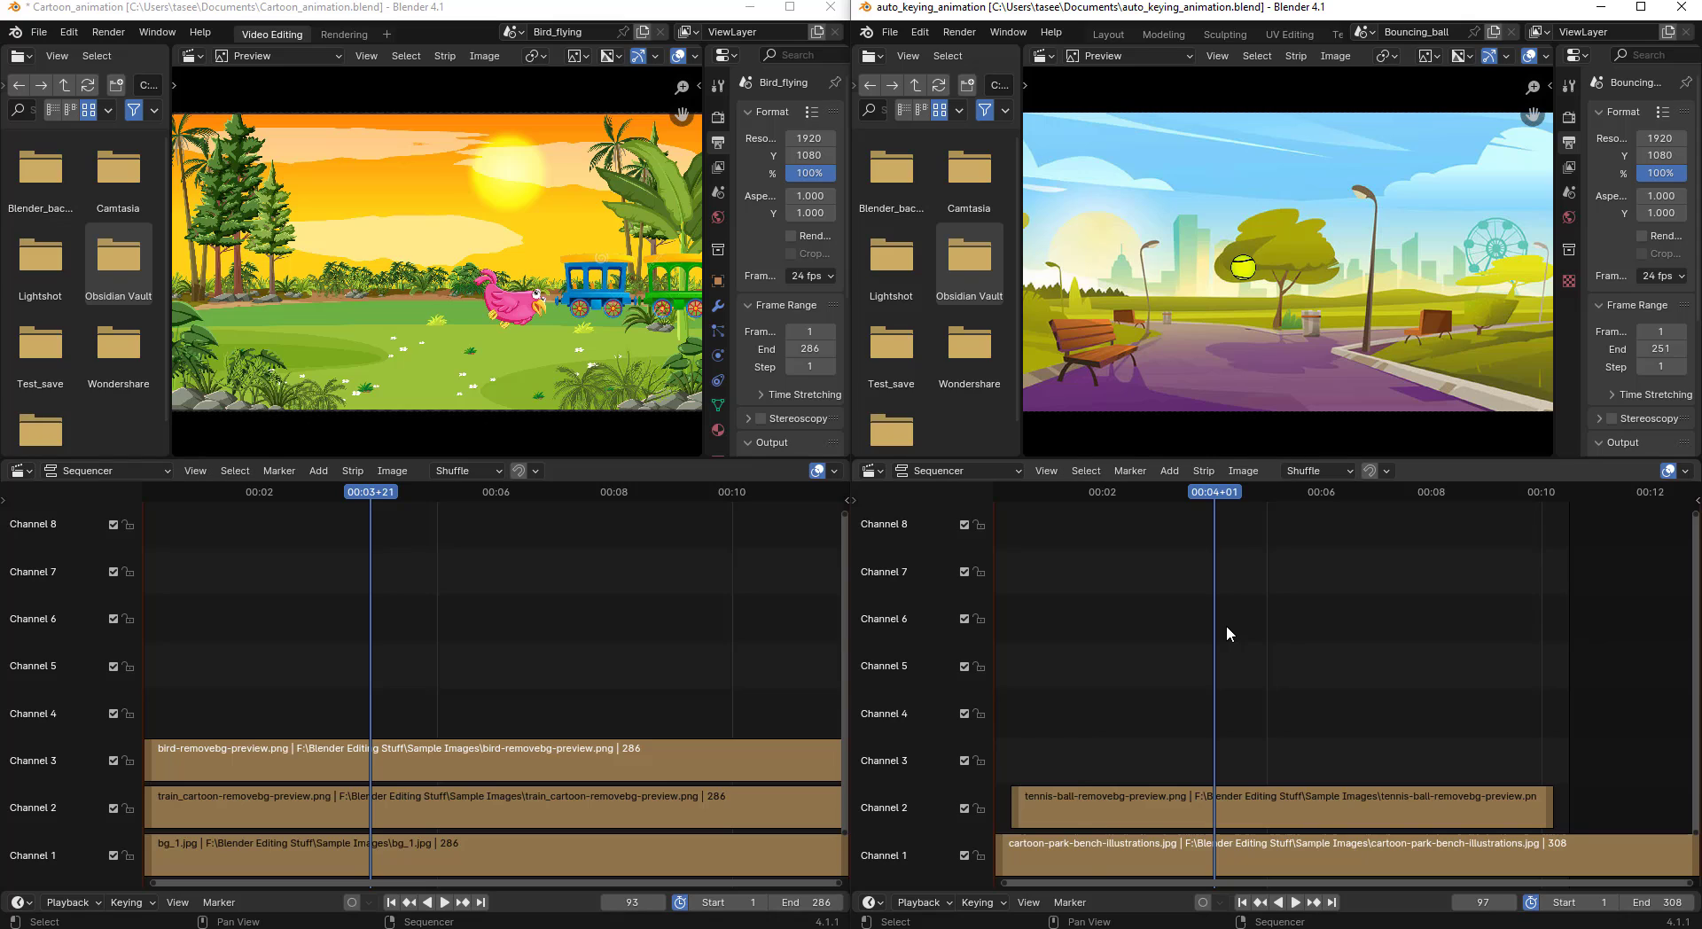
{"action": "scroll", "coordinate": [1284, 635], "scroll_direction": "down", "scroll_amount": 2}
{"action": "scroll", "coordinate": [674, 634], "scroll_direction": "down", "scroll_amount": 2}
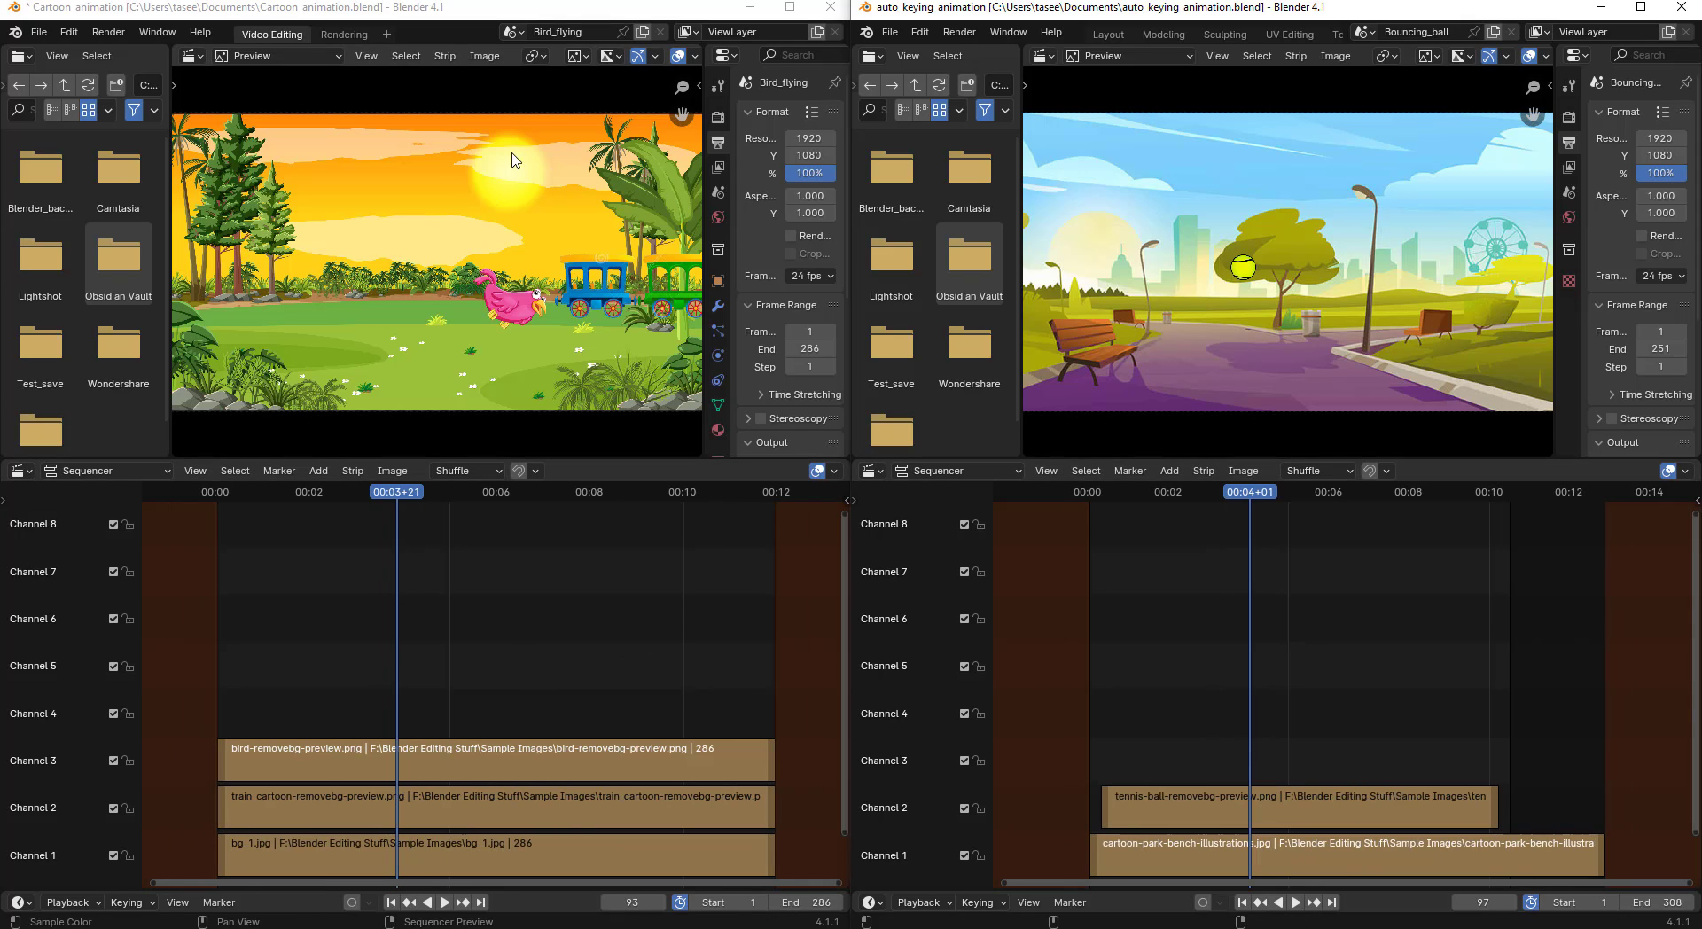
Copy all three Cartoon_animation strips into the auto_keying_animation sequencer and place them on channels 1 to 3 directly after the park background strip.
{"action": "left_click", "coordinate": [514, 677]}
{"action": "key", "text": "a"}
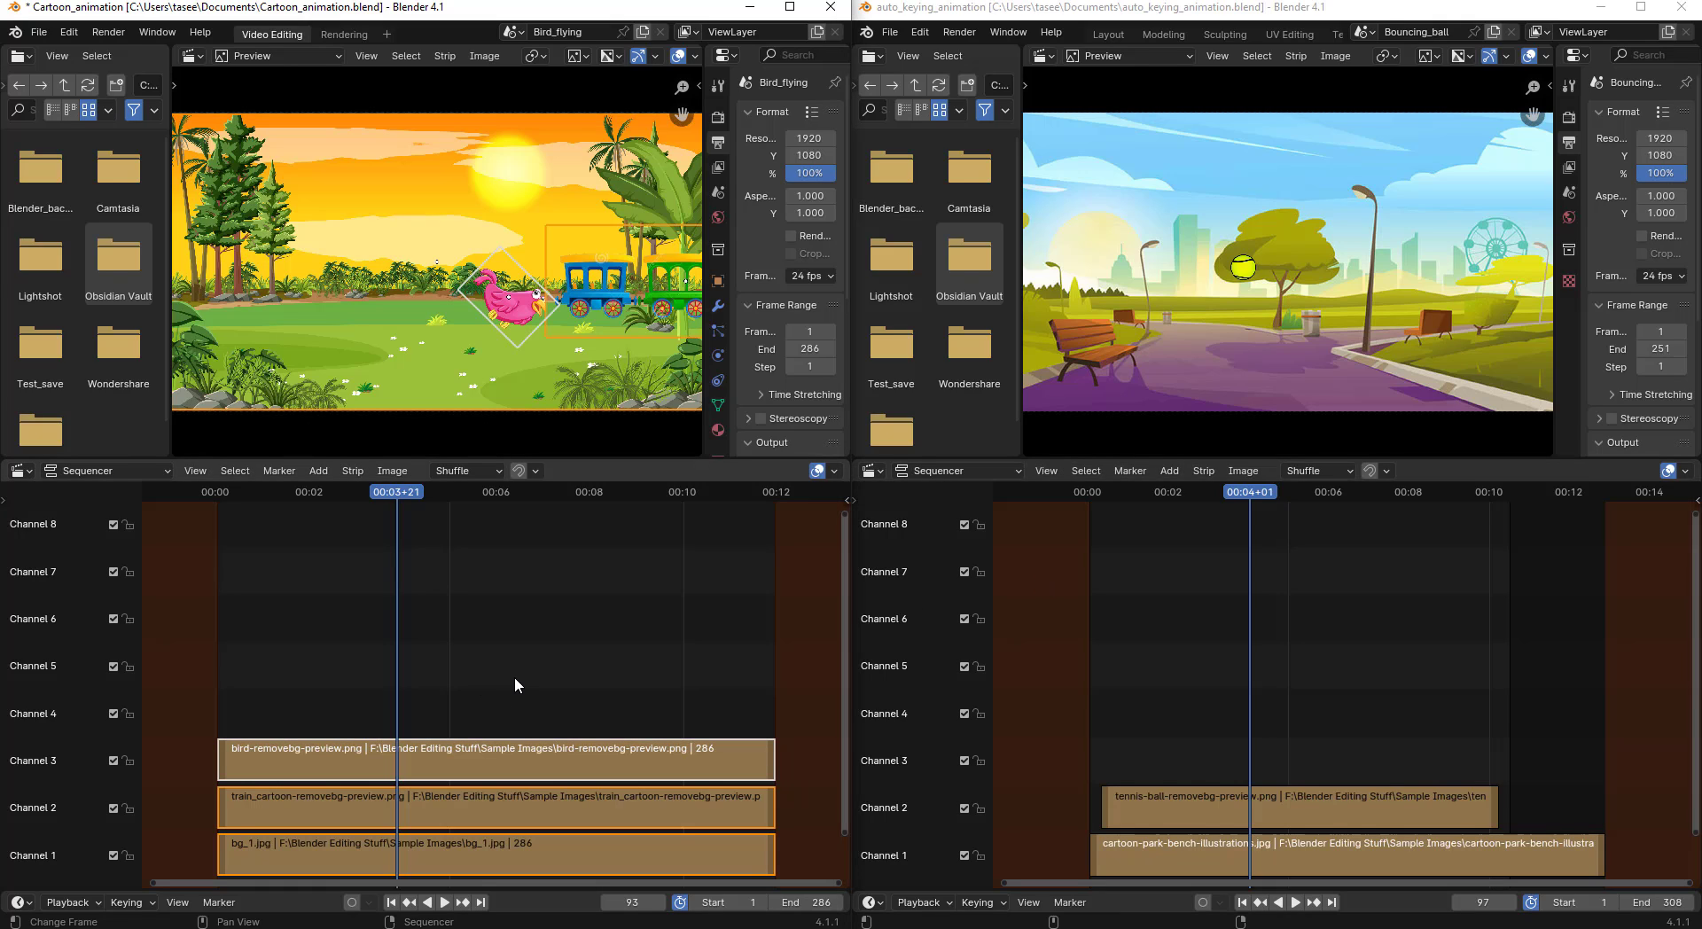
{"action": "key", "text": "ctrl+c"}
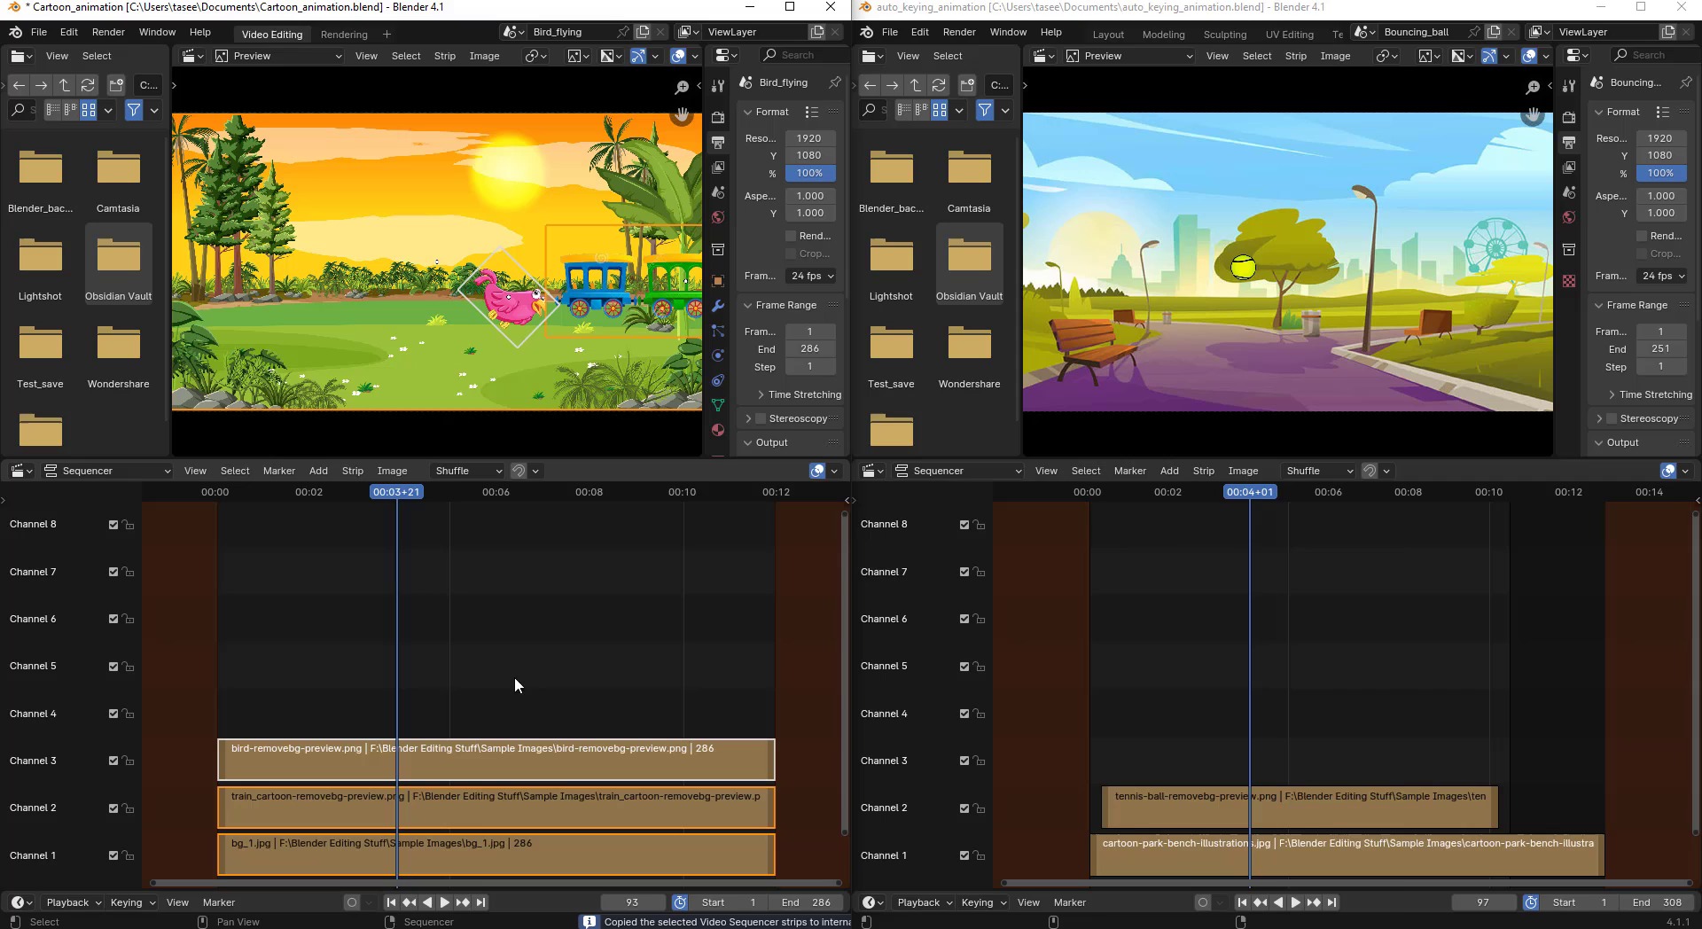
{"action": "right_click", "coordinate": [1358, 626]}
{"action": "left_click", "coordinate": [1228, 576]}
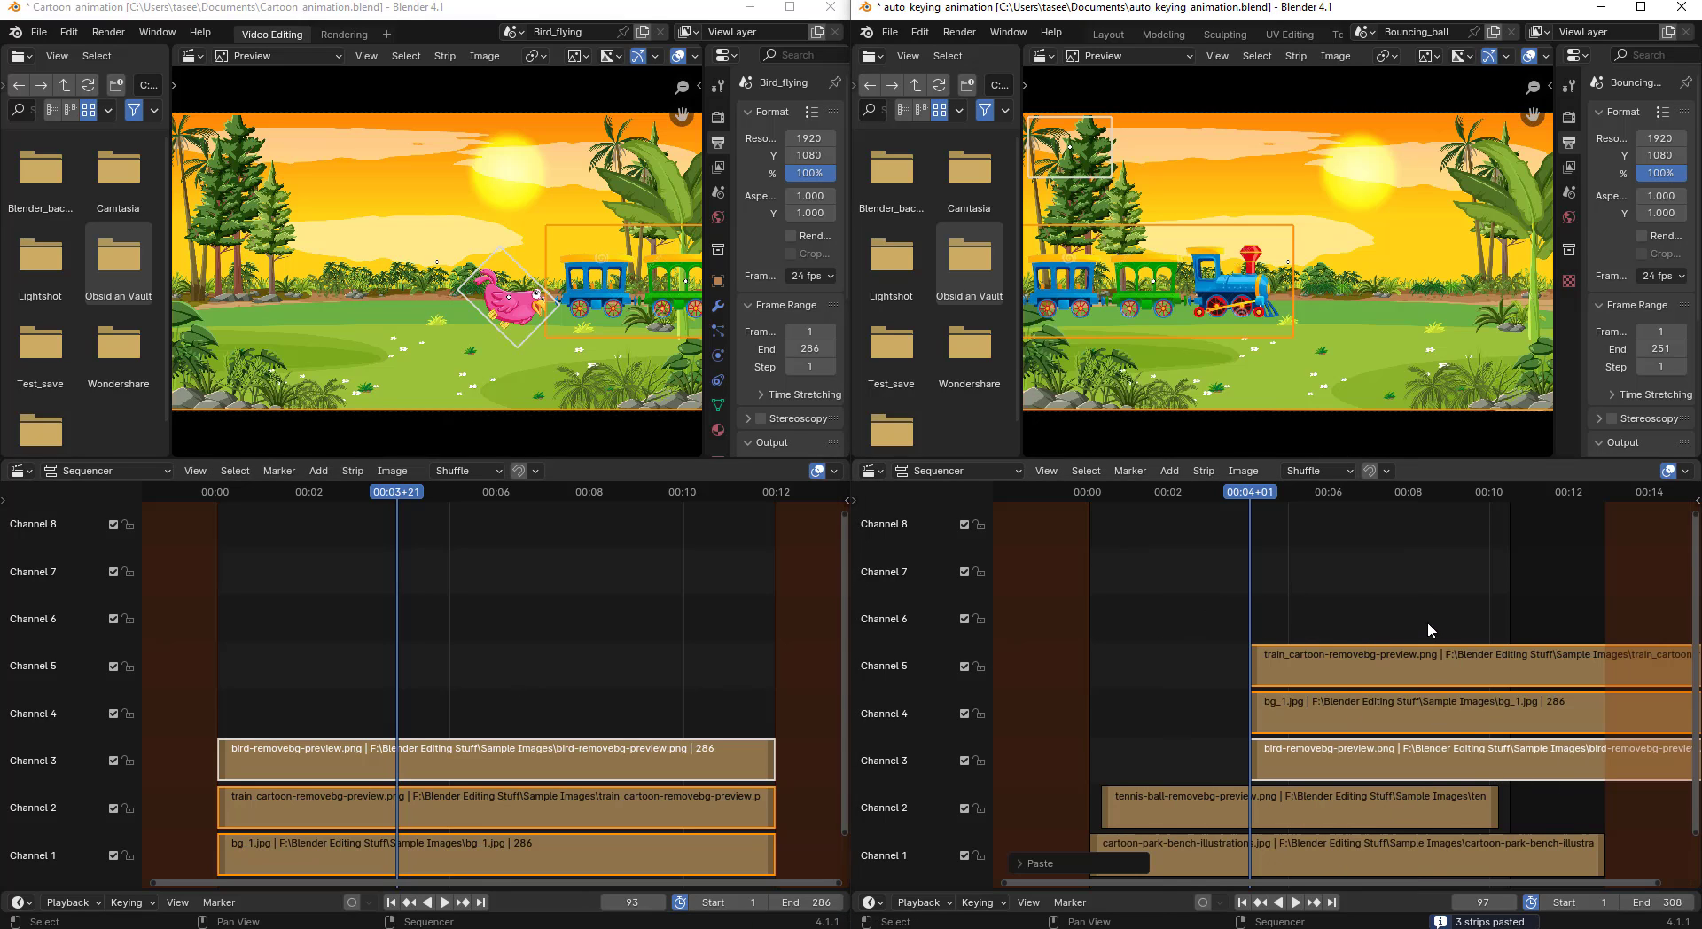
{"action": "left_click_drag", "start_coordinate": [1427, 623], "coordinate": [1624, 844]}
{"action": "scroll", "coordinate": [1558, 838], "scroll_direction": "down", "scroll_amount": 3}
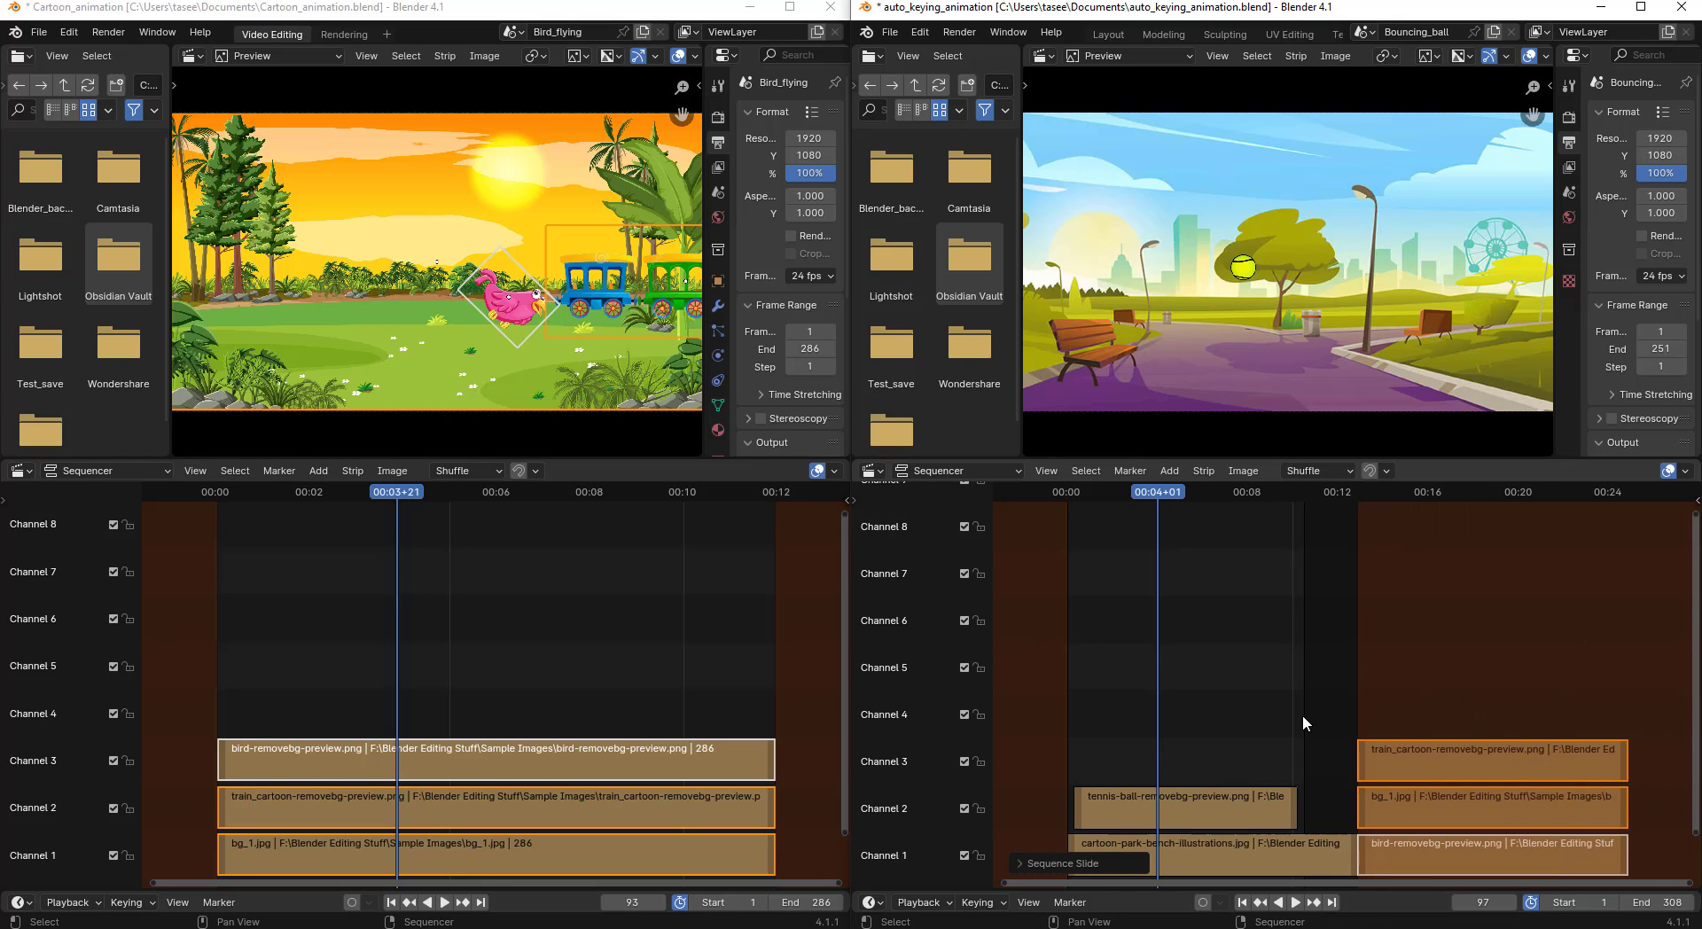
Select all strips in the auto_keying_animation sequencer and set the preview range to them.
{"action": "left_click_drag", "start_coordinate": [1188, 670], "coordinate": [1625, 875]}
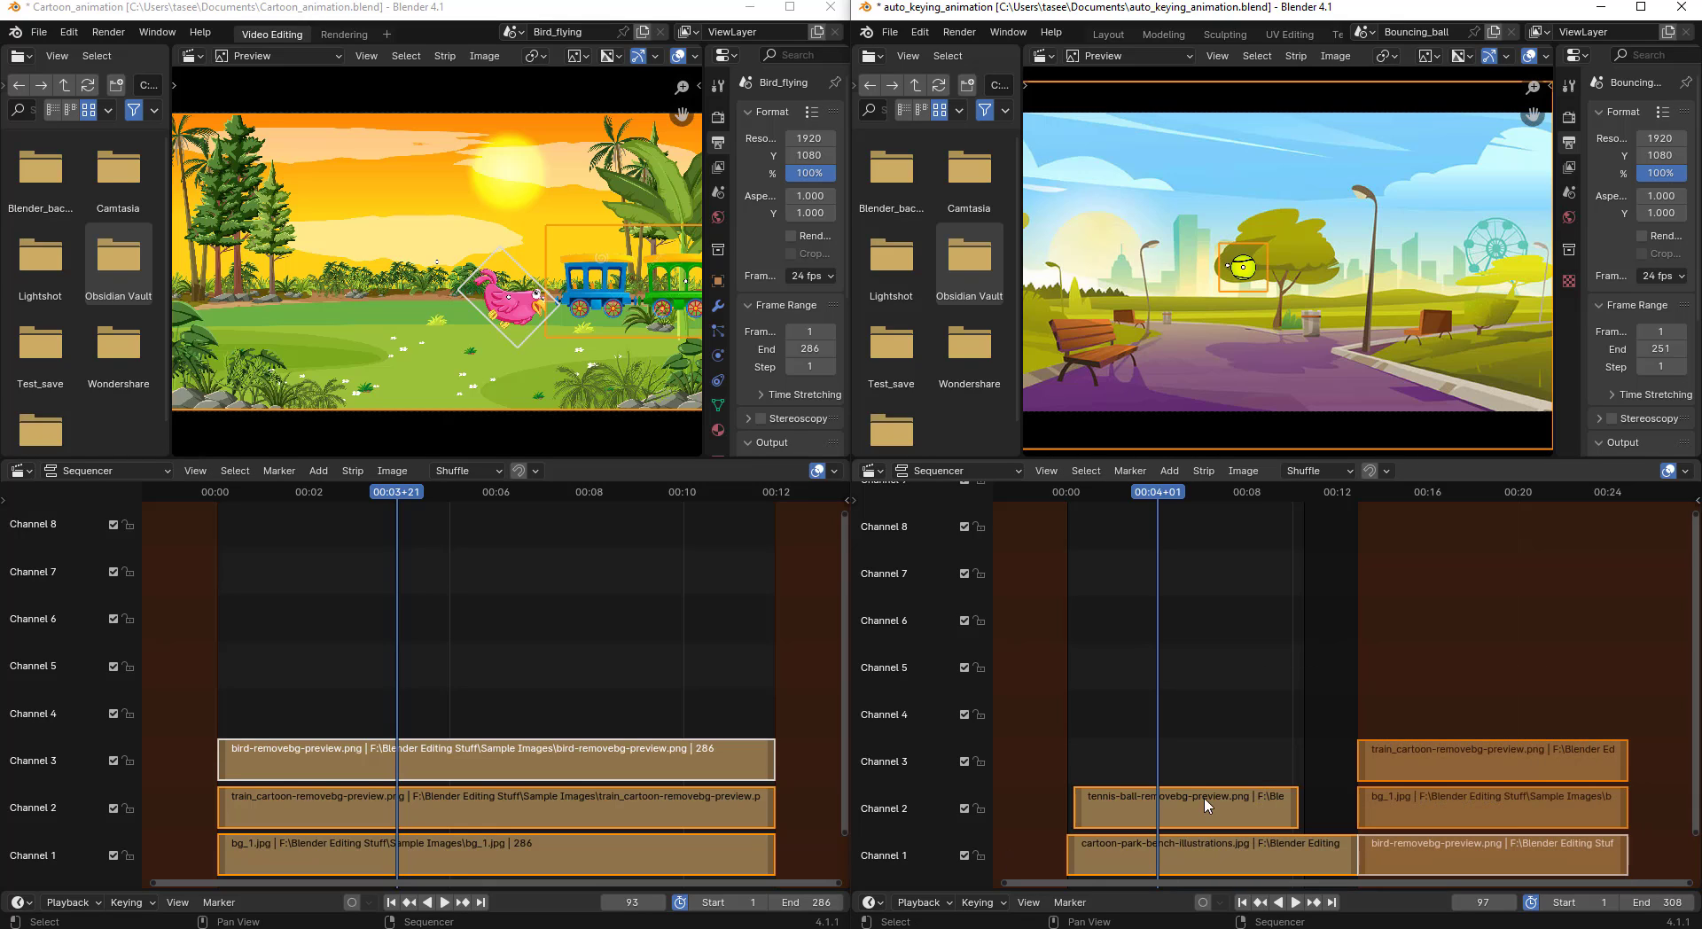
{"action": "right_click", "coordinate": [1415, 754]}
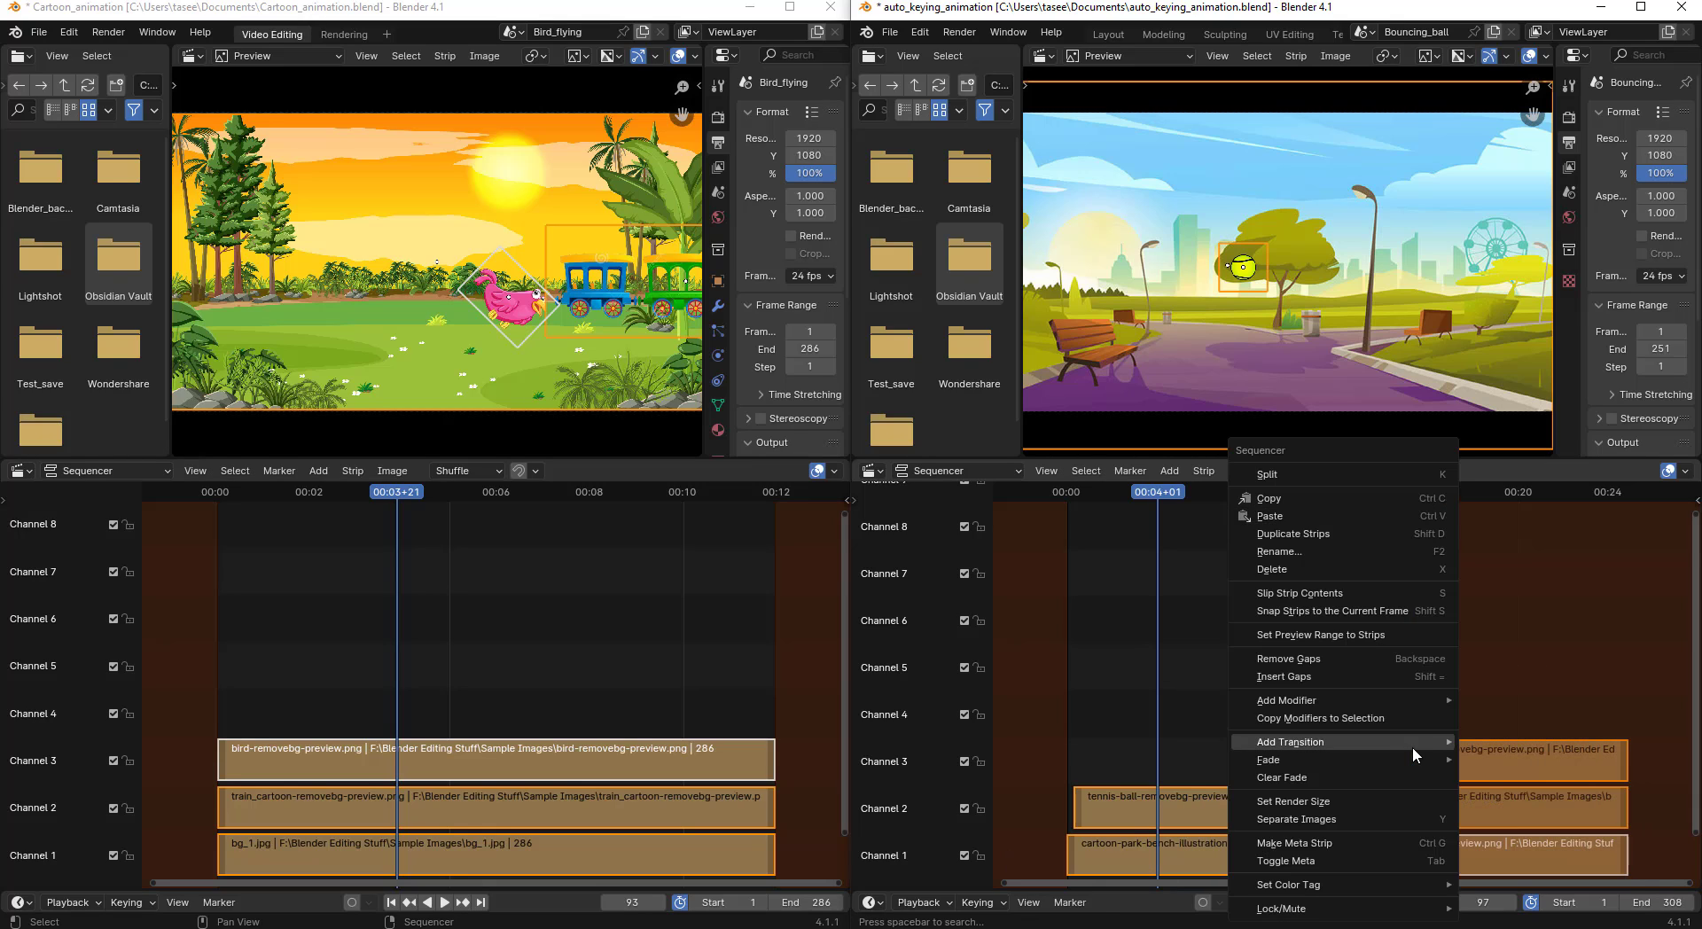
{"action": "left_click", "coordinate": [1365, 637]}
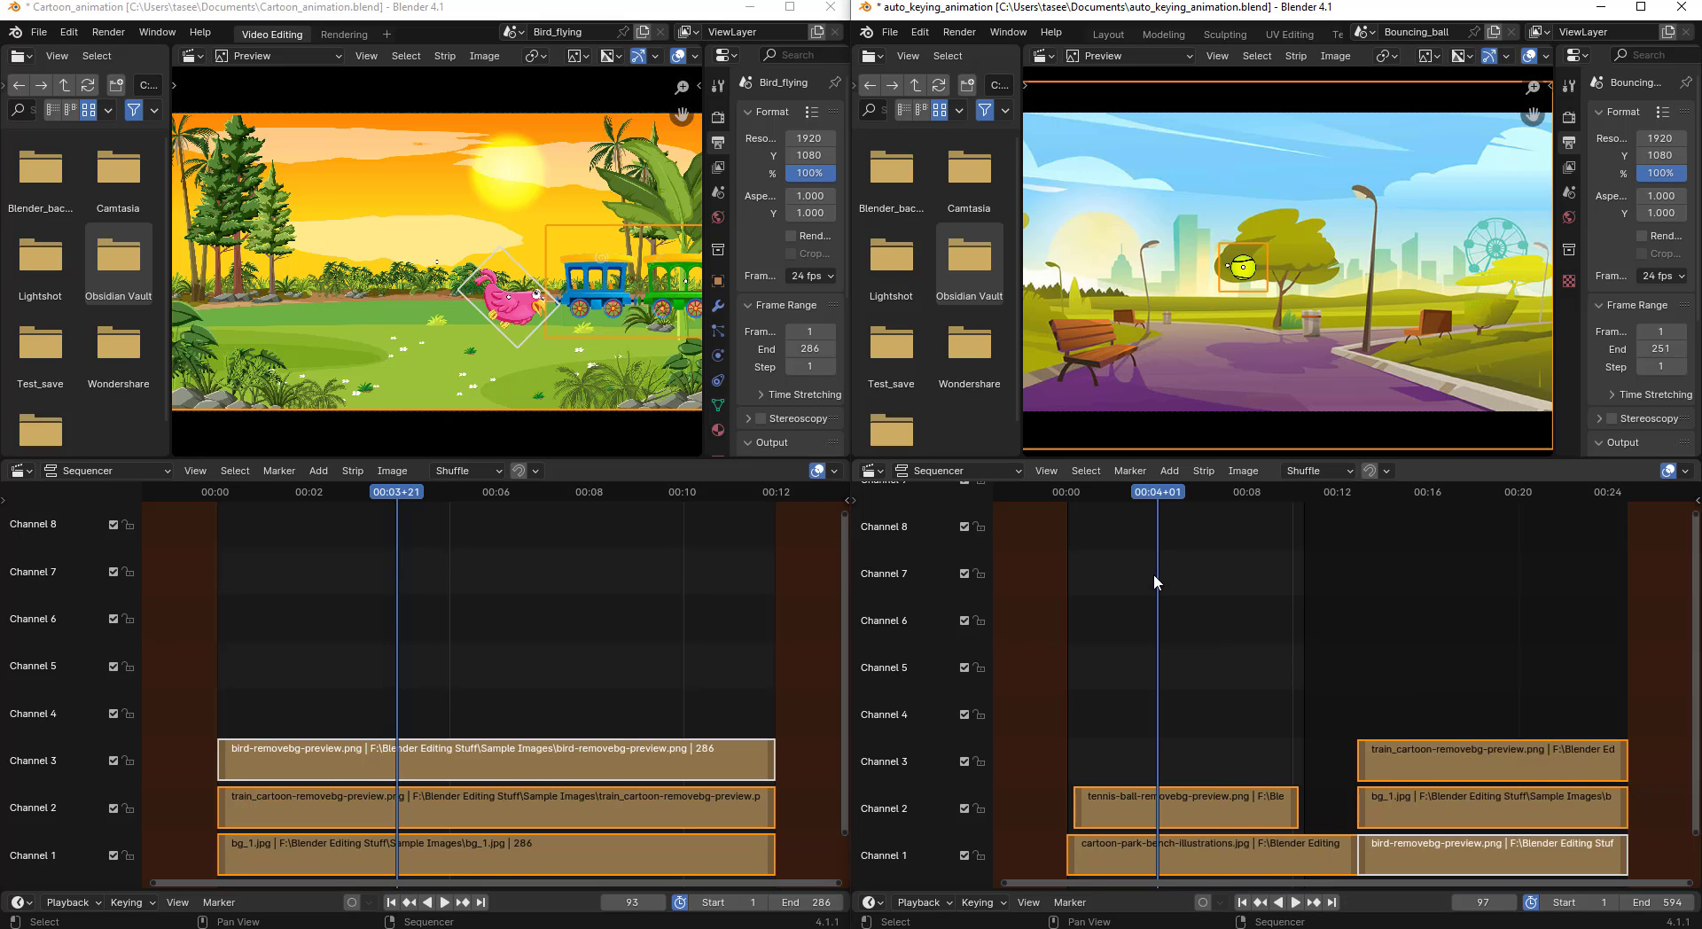
Play and scrub through the pasted section to check the train and bird animation.
{"action": "key", "text": "space"}
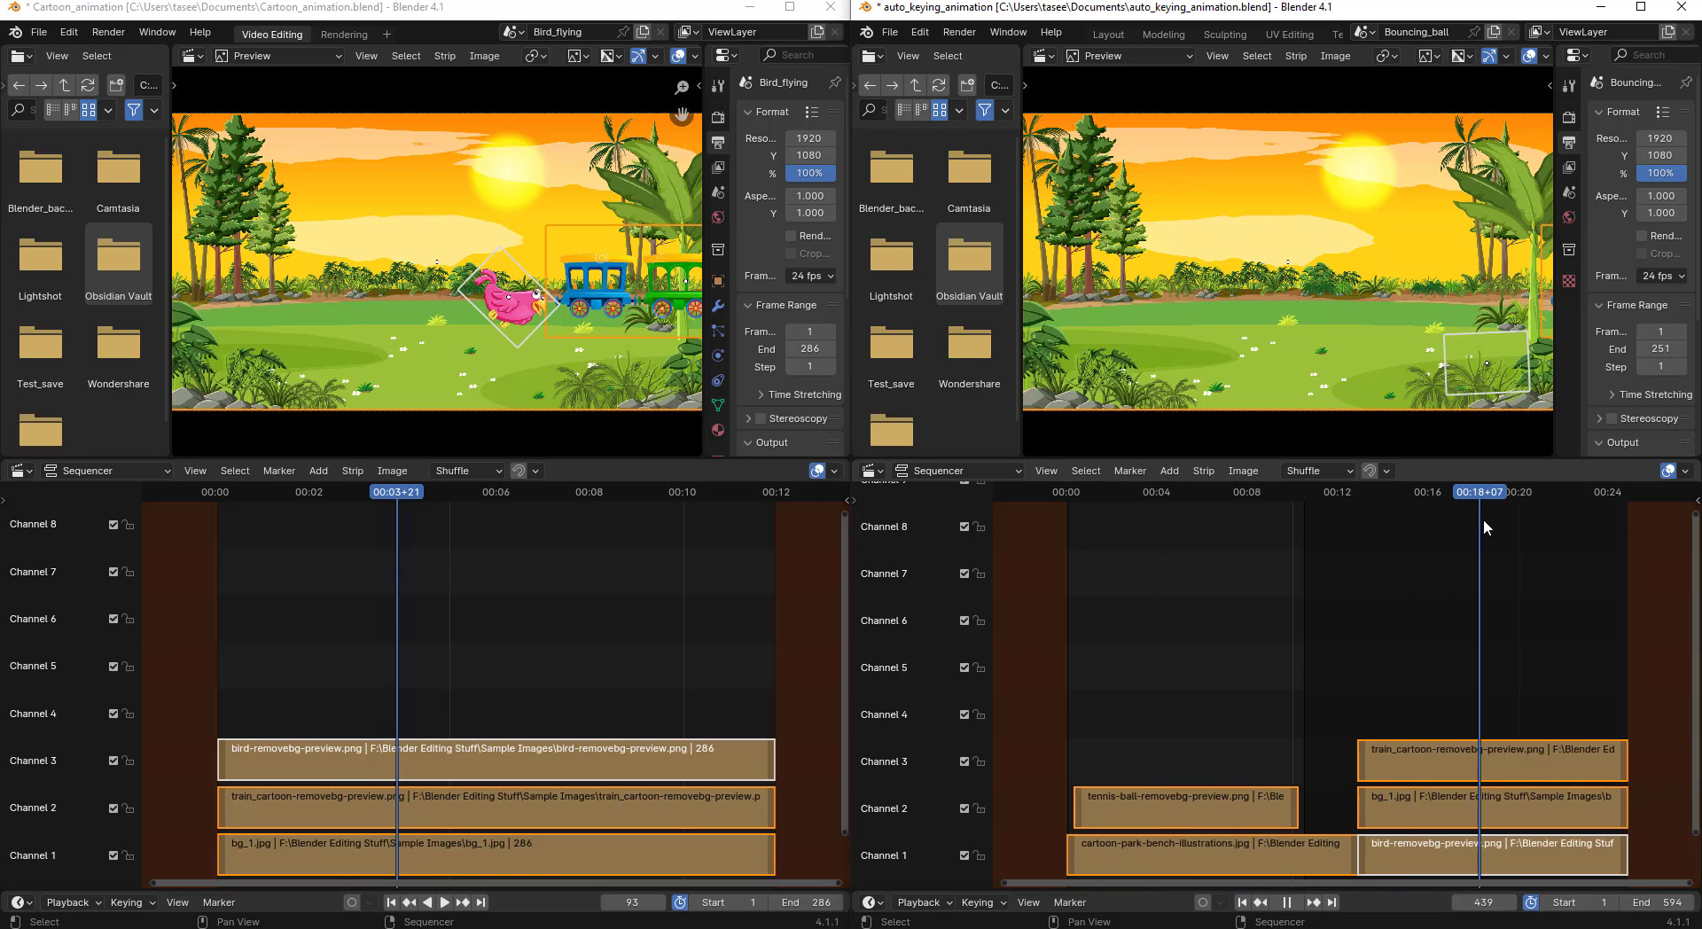
{"action": "left_click", "coordinate": [1322, 534]}
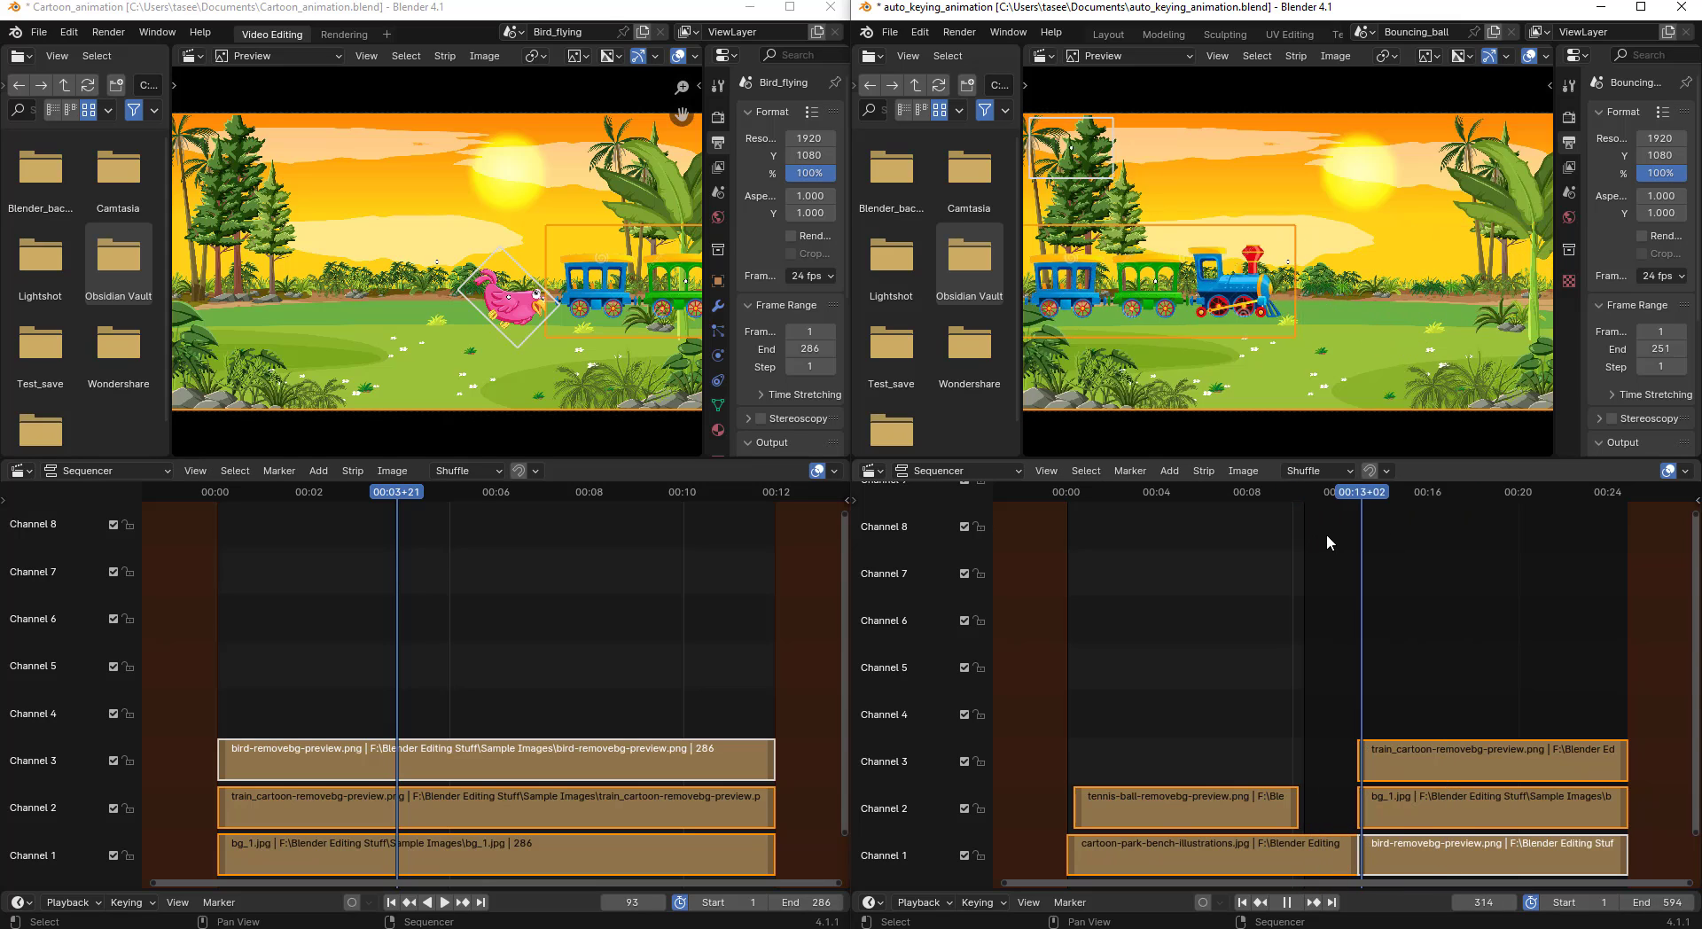
{"action": "left_click_drag", "start_coordinate": [1326, 533], "coordinate": [1477, 576]}
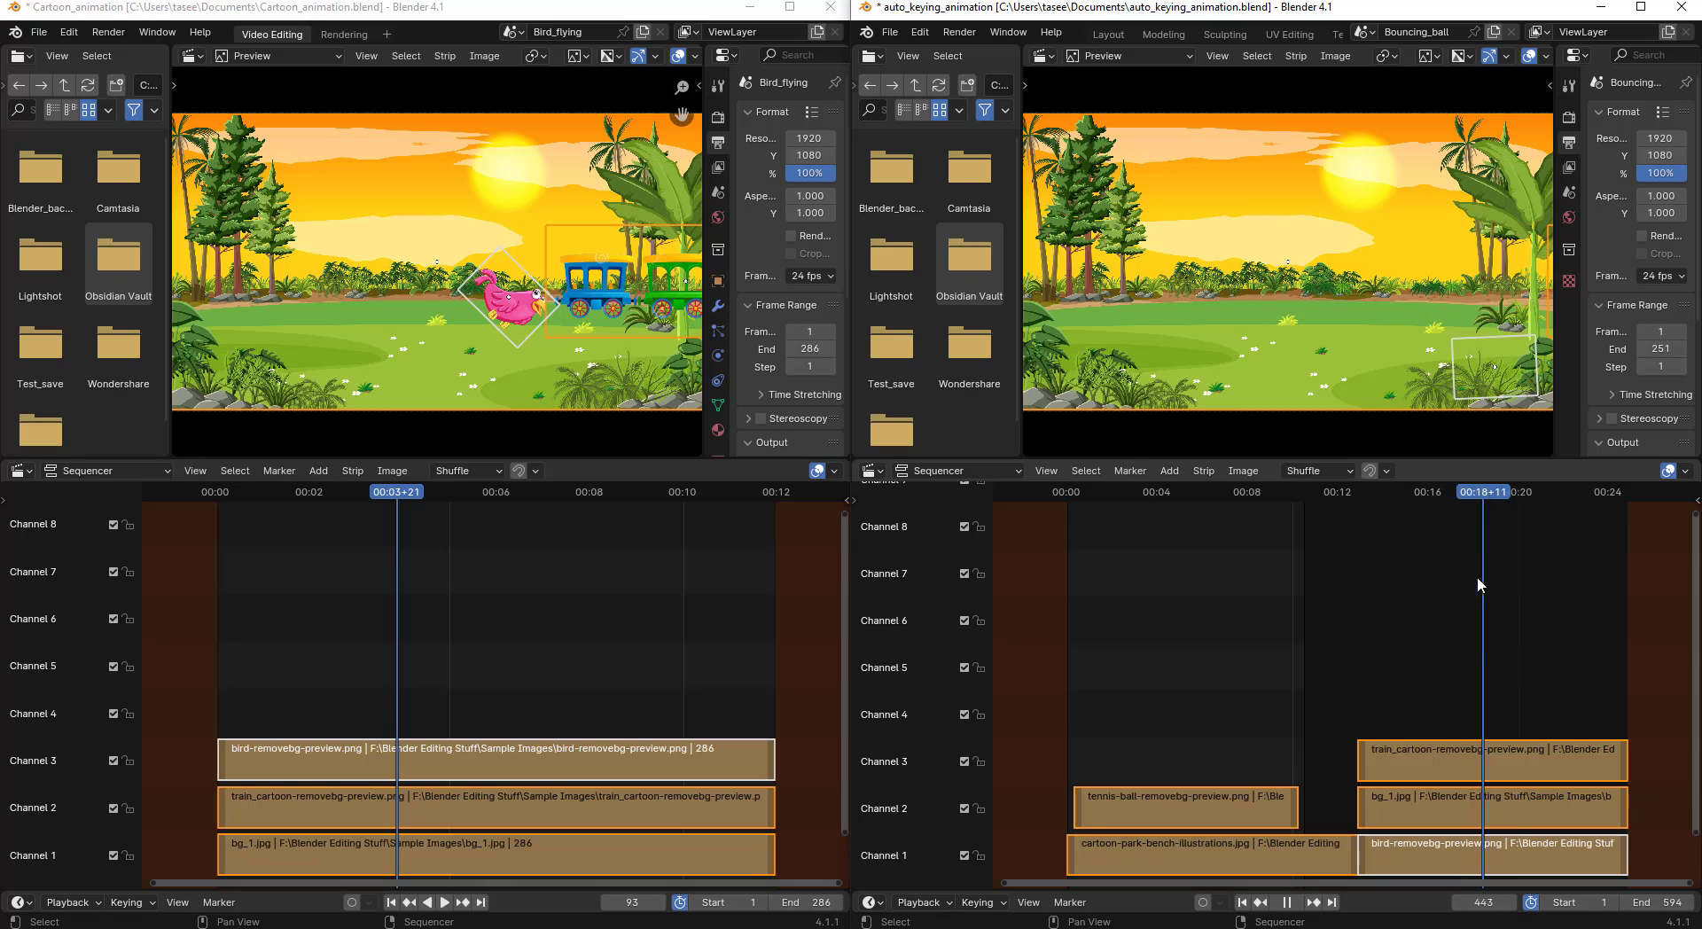
{"action": "key", "text": "Escape"}
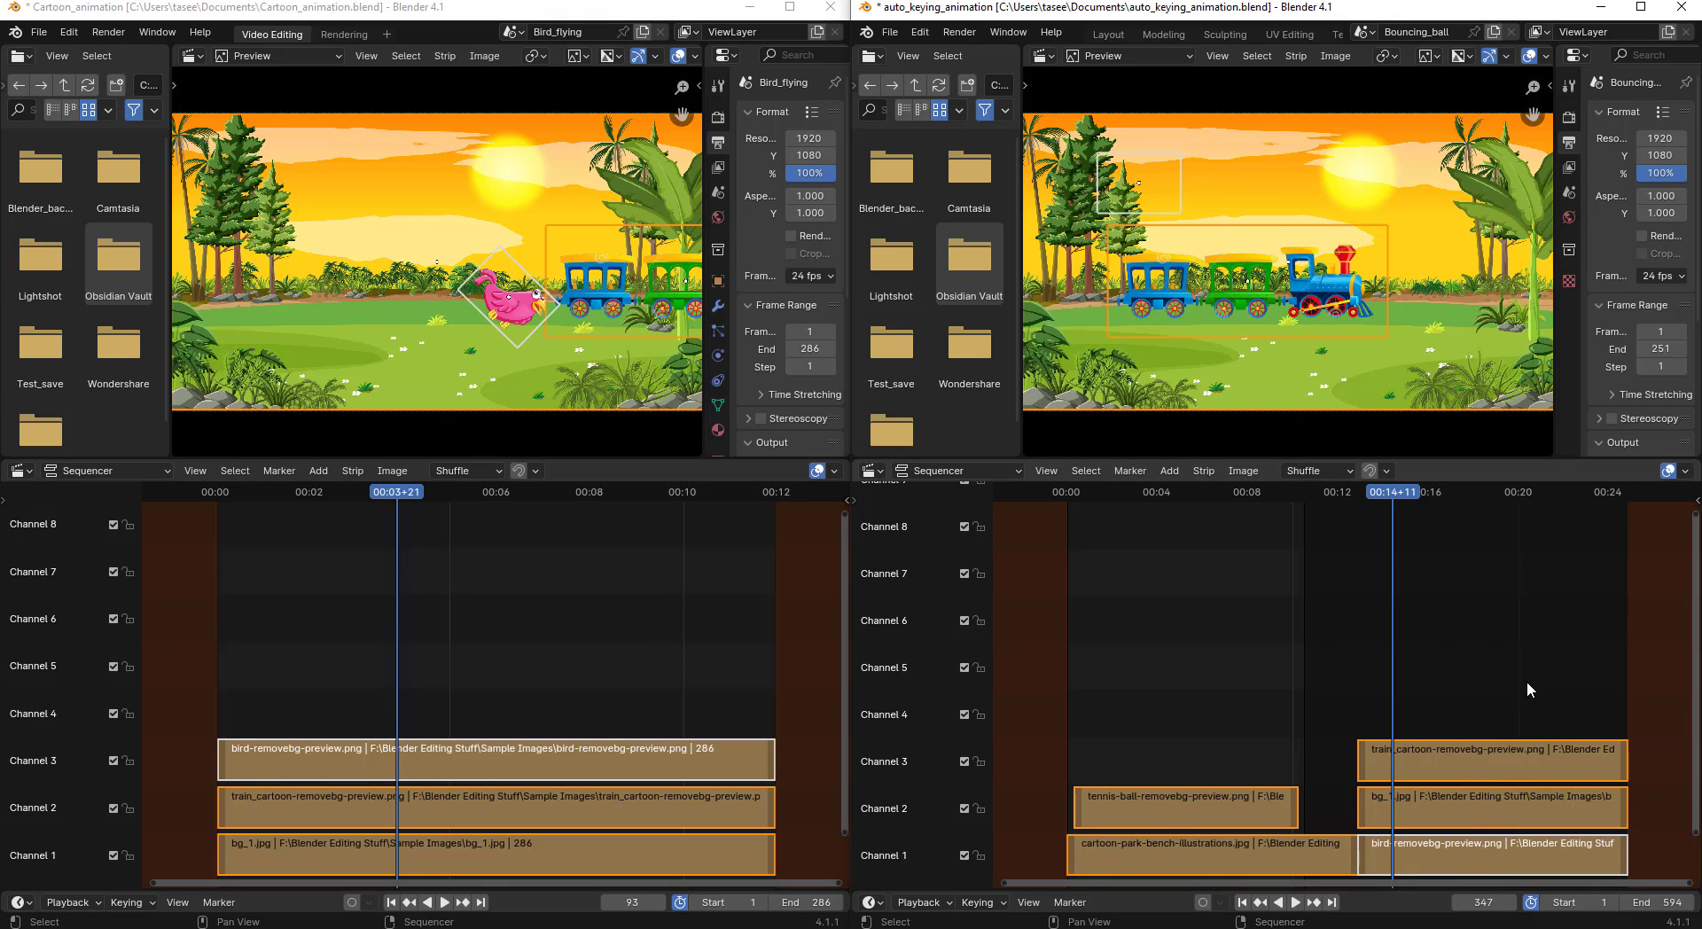
Delete the three pasted strips from auto_keying_animation and return the playhead to 00:05+04 in the bouncing ball section.
{"action": "left_click_drag", "start_coordinate": [1486, 679], "coordinate": [1574, 872]}
{"action": "key", "text": "Delete"}
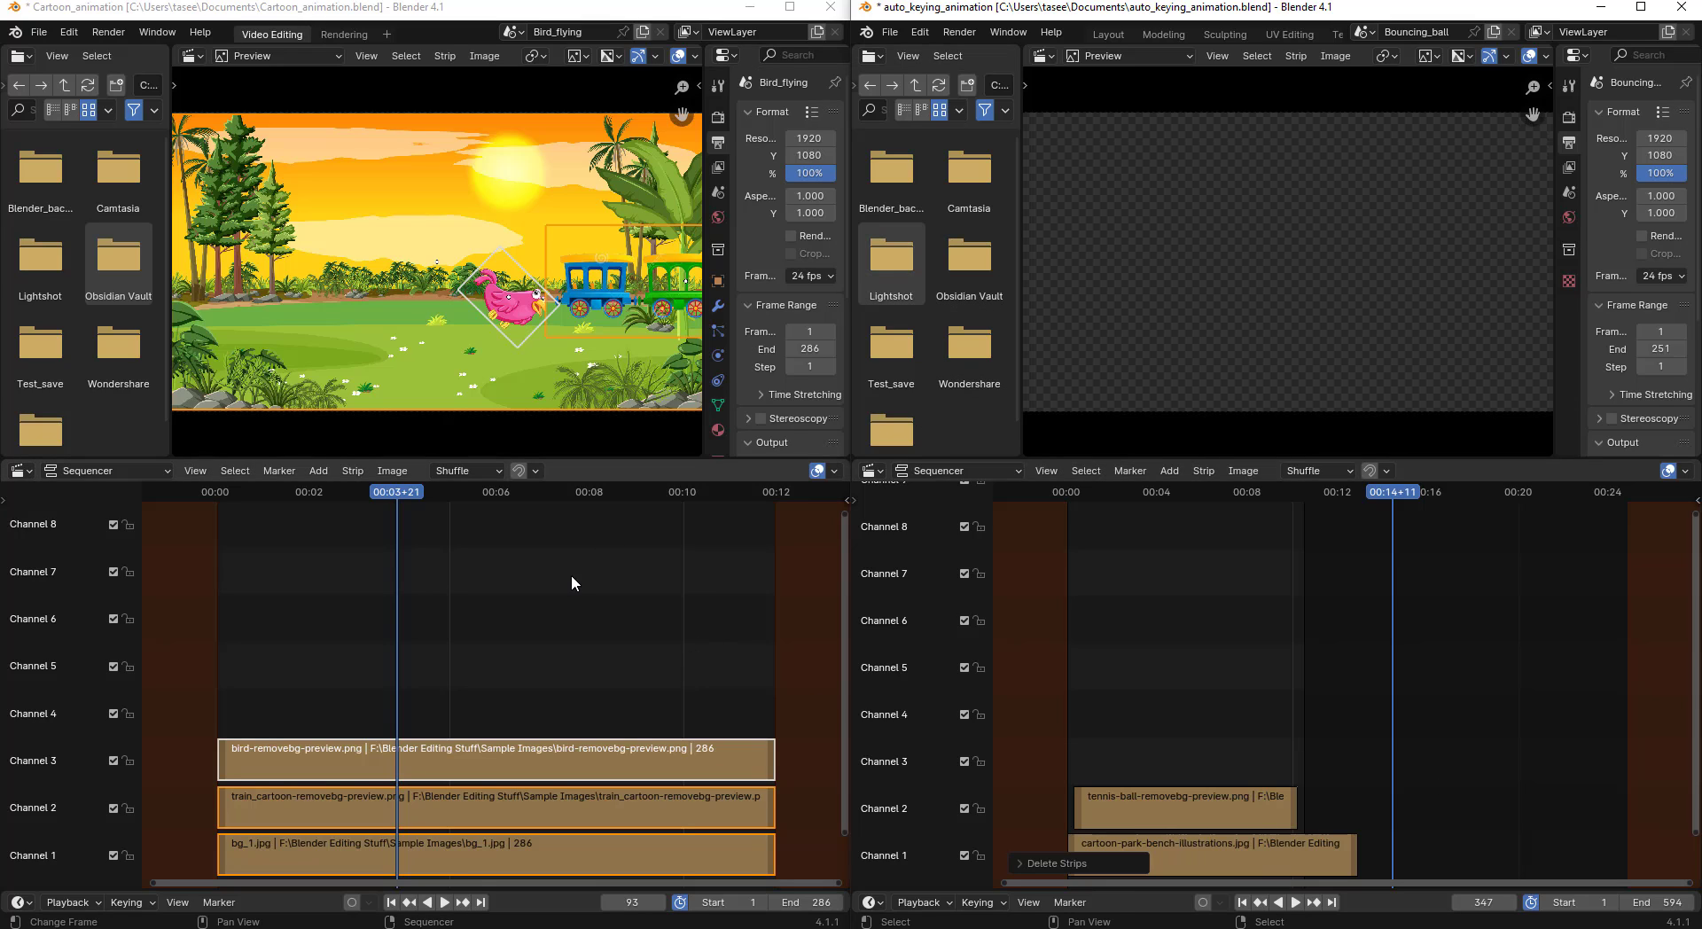
{"action": "left_click_drag", "start_coordinate": [1406, 502], "coordinate": [1184, 535]}
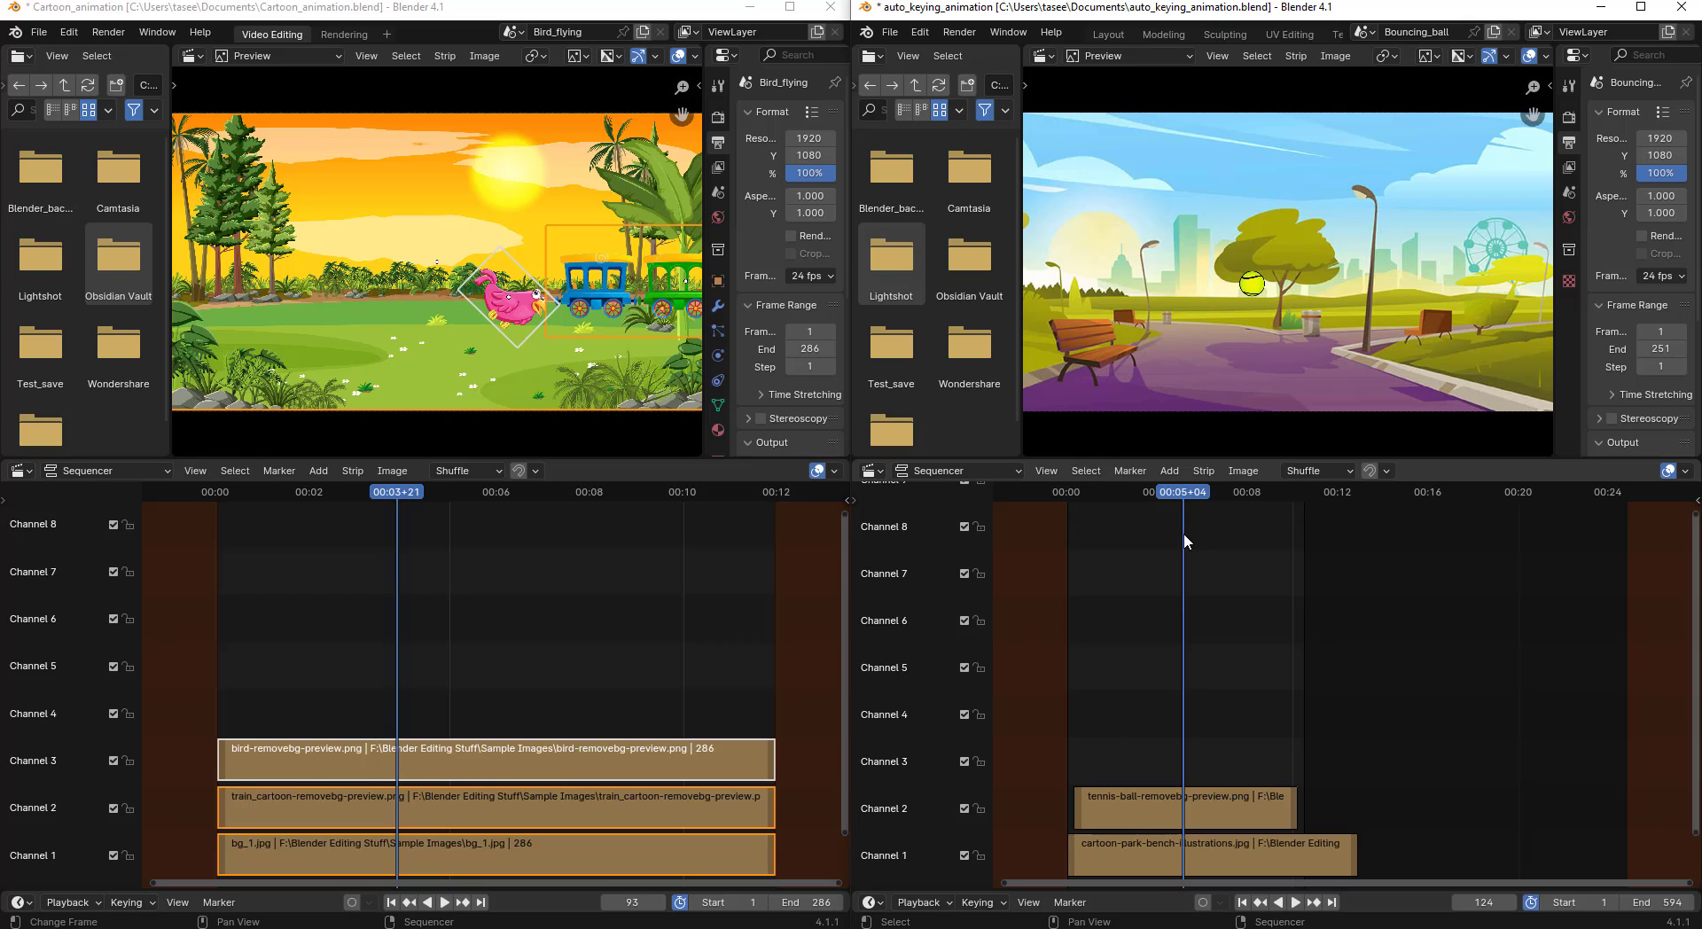
Rename the Cartoon_animation project's scene as Scene.
{"action": "left_click", "coordinate": [572, 704]}
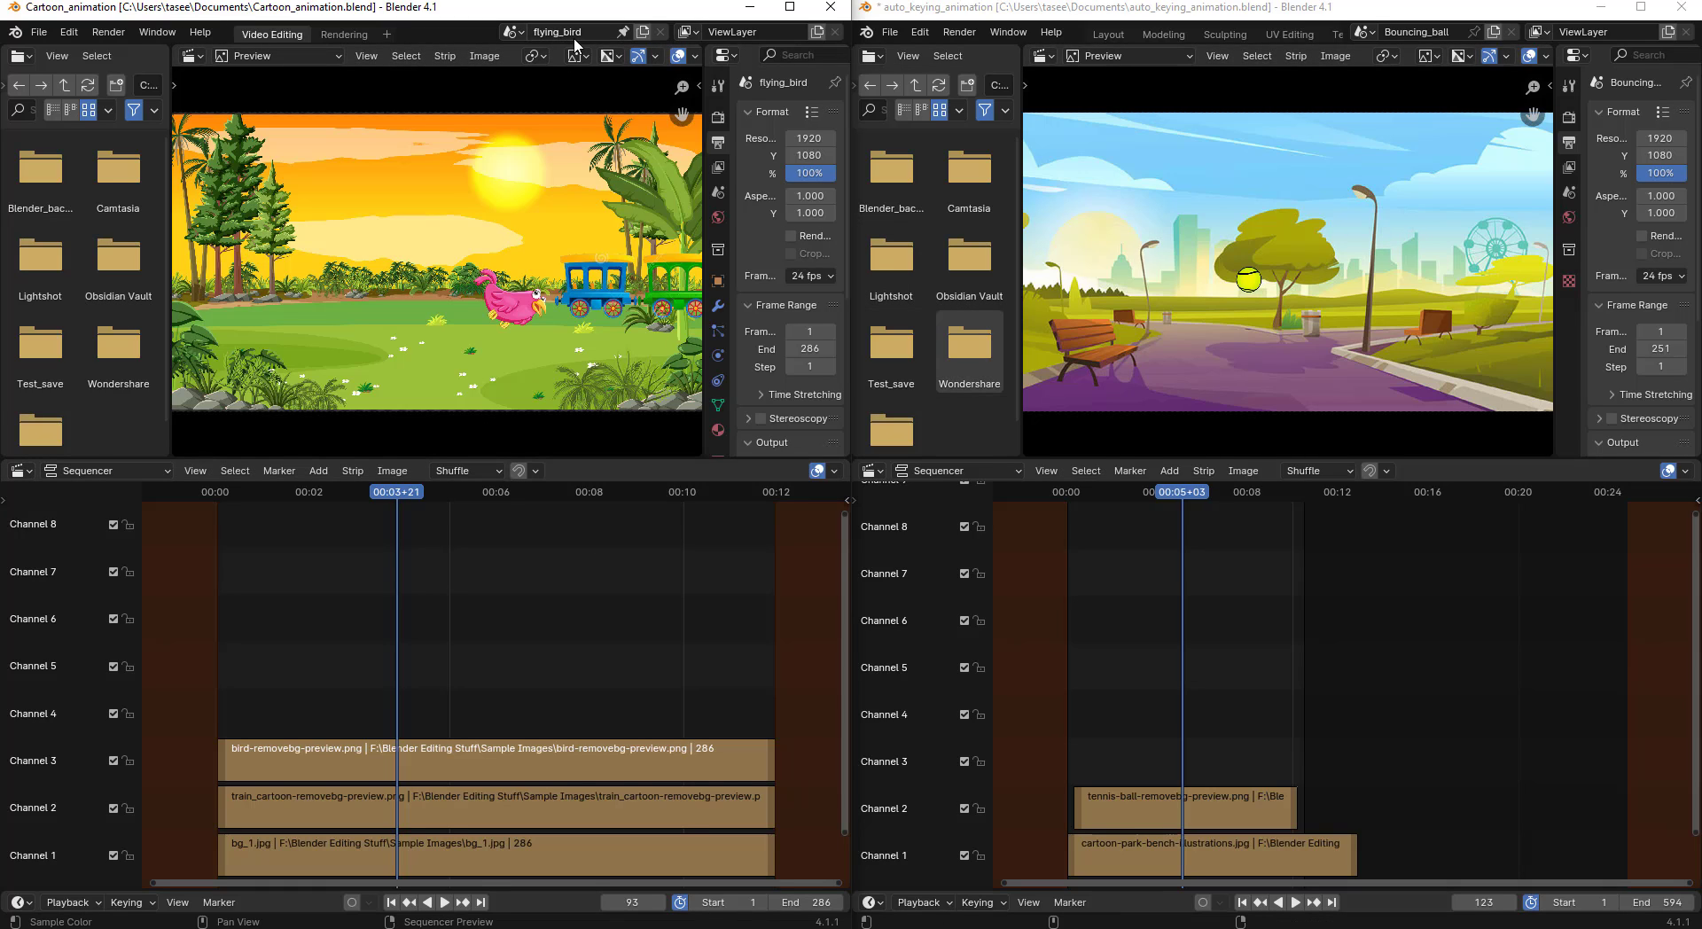
{"action": "left_click", "coordinate": [583, 31]}
{"action": "left_click", "coordinate": [585, 31]}
{"action": "key", "text": "BackSpace"}
{"action": "key", "text": "BackSpace"}
{"action": "key", "text": "BackSpace"}
{"action": "key", "text": "BackSpace"}
{"action": "key", "text": "BackSpace"}
{"action": "key", "text": "BackSpace"}
{"action": "key", "text": "BackSpace"}
{"action": "key", "text": "BackSpace"}
{"action": "key", "text": "Return"}
Rename the auto_keying_animation project's scene as Scene.
{"action": "left_click", "coordinate": [1417, 32]}
{"action": "key", "text": "BackSpace"}
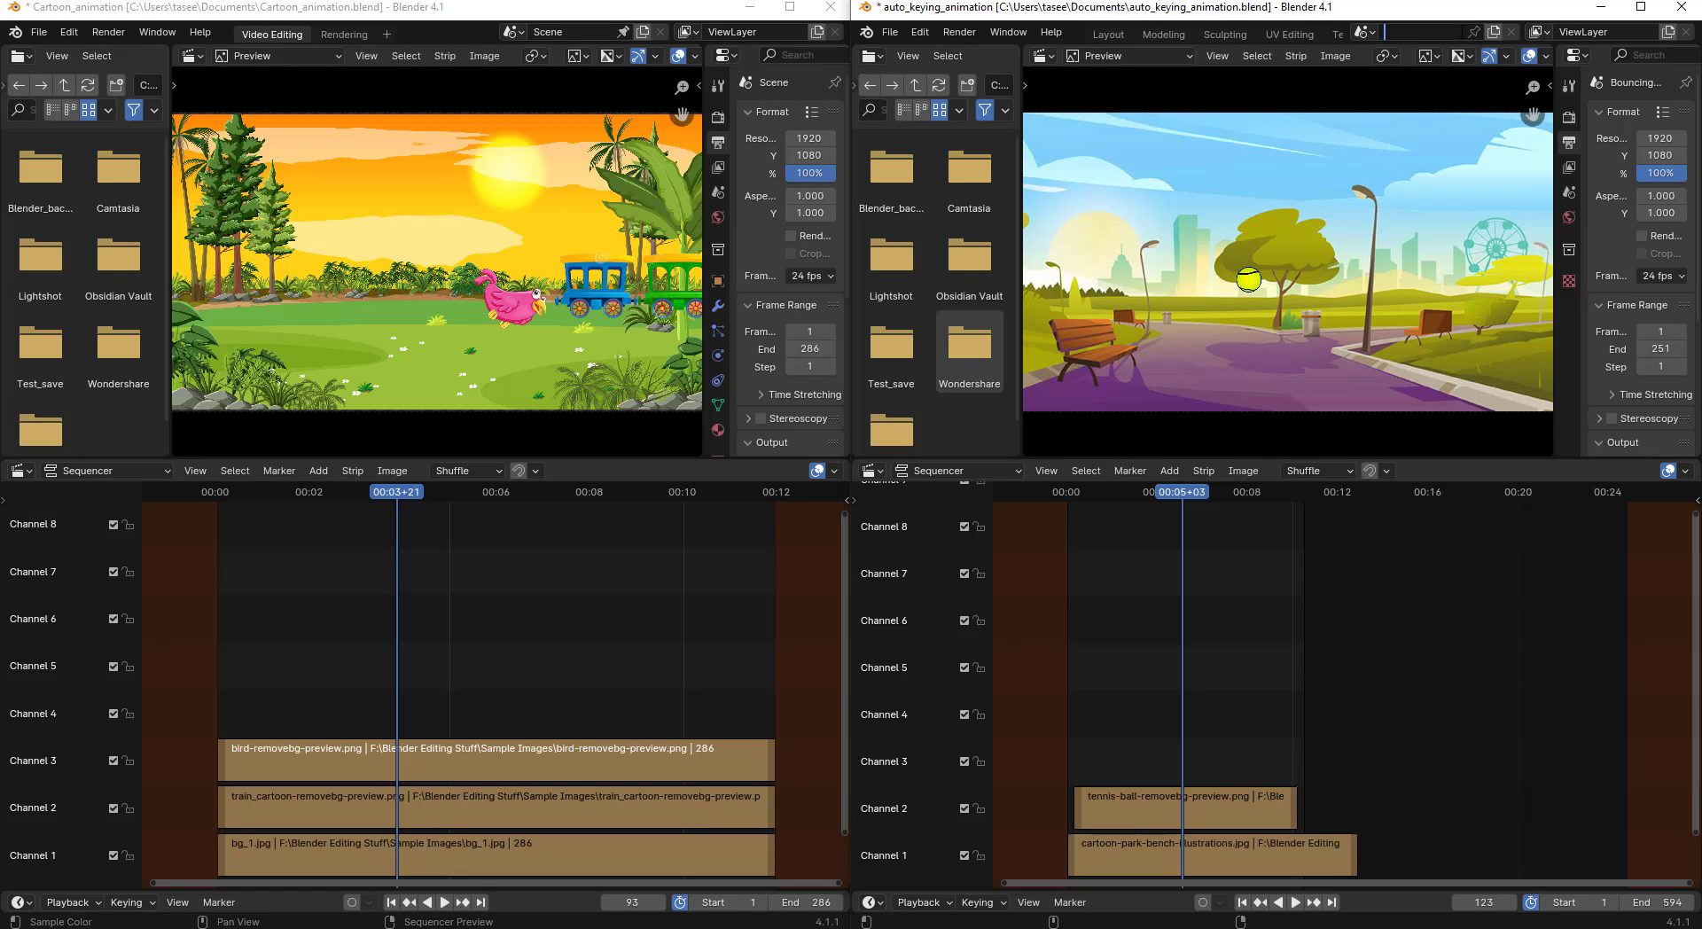
{"action": "type", "text": "Scene"}
{"action": "key", "text": "Return"}
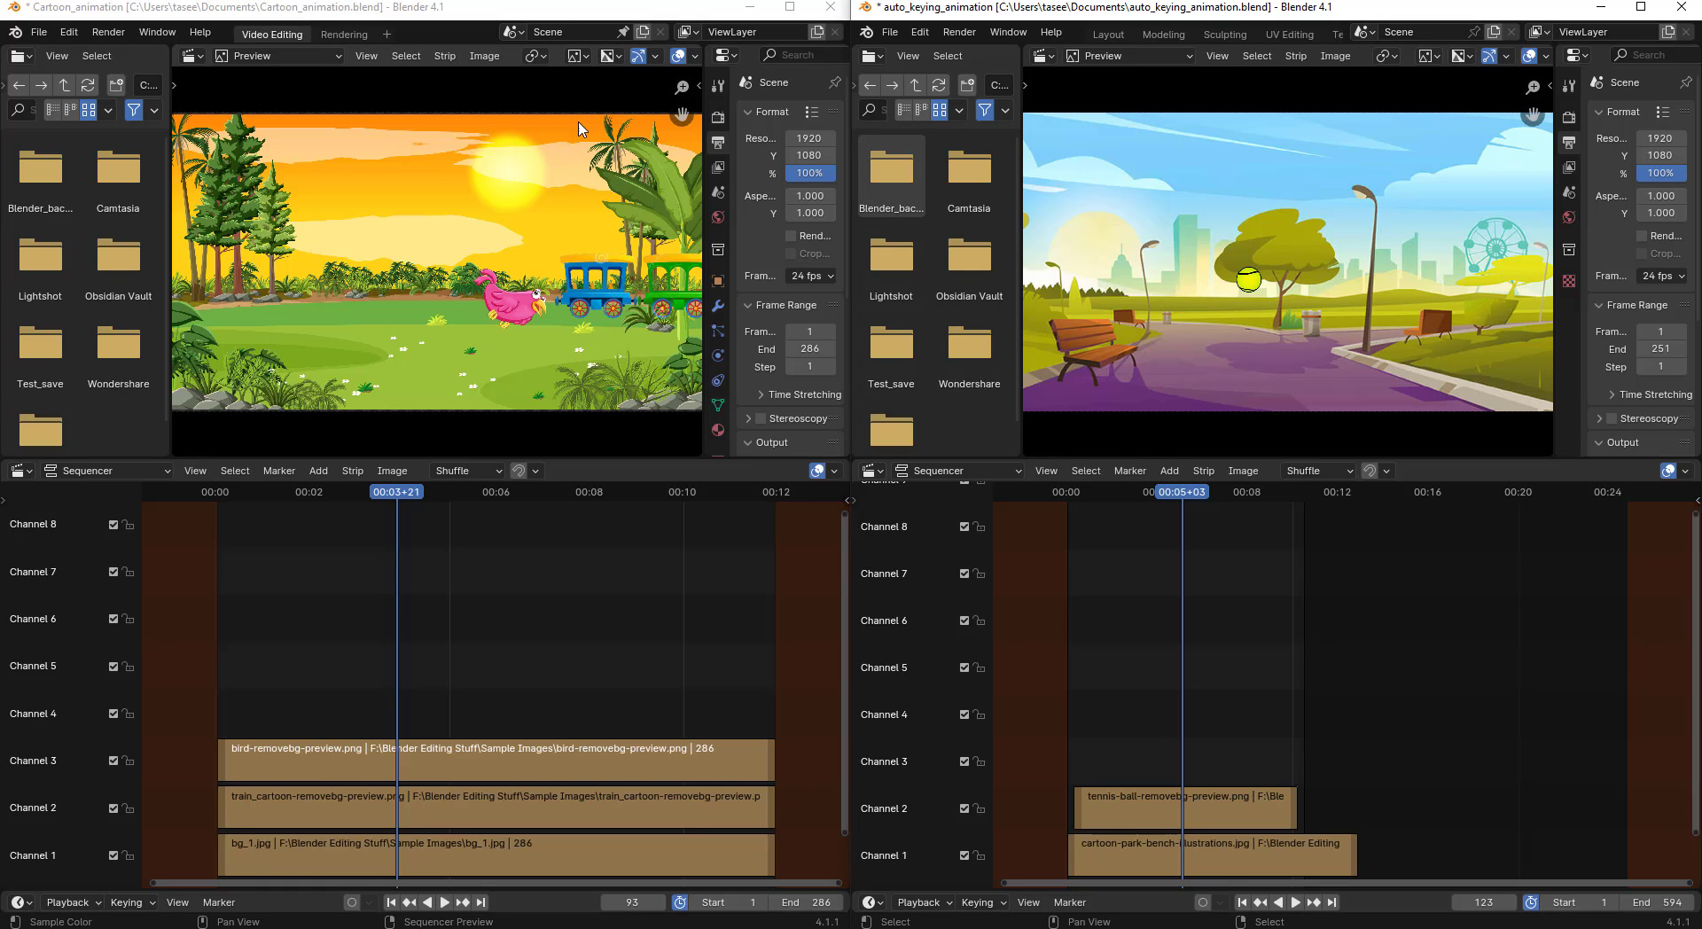
Rename the Cartoon_animation project's scene as moving_train and save the file.
{"action": "left_click", "coordinate": [578, 30]}
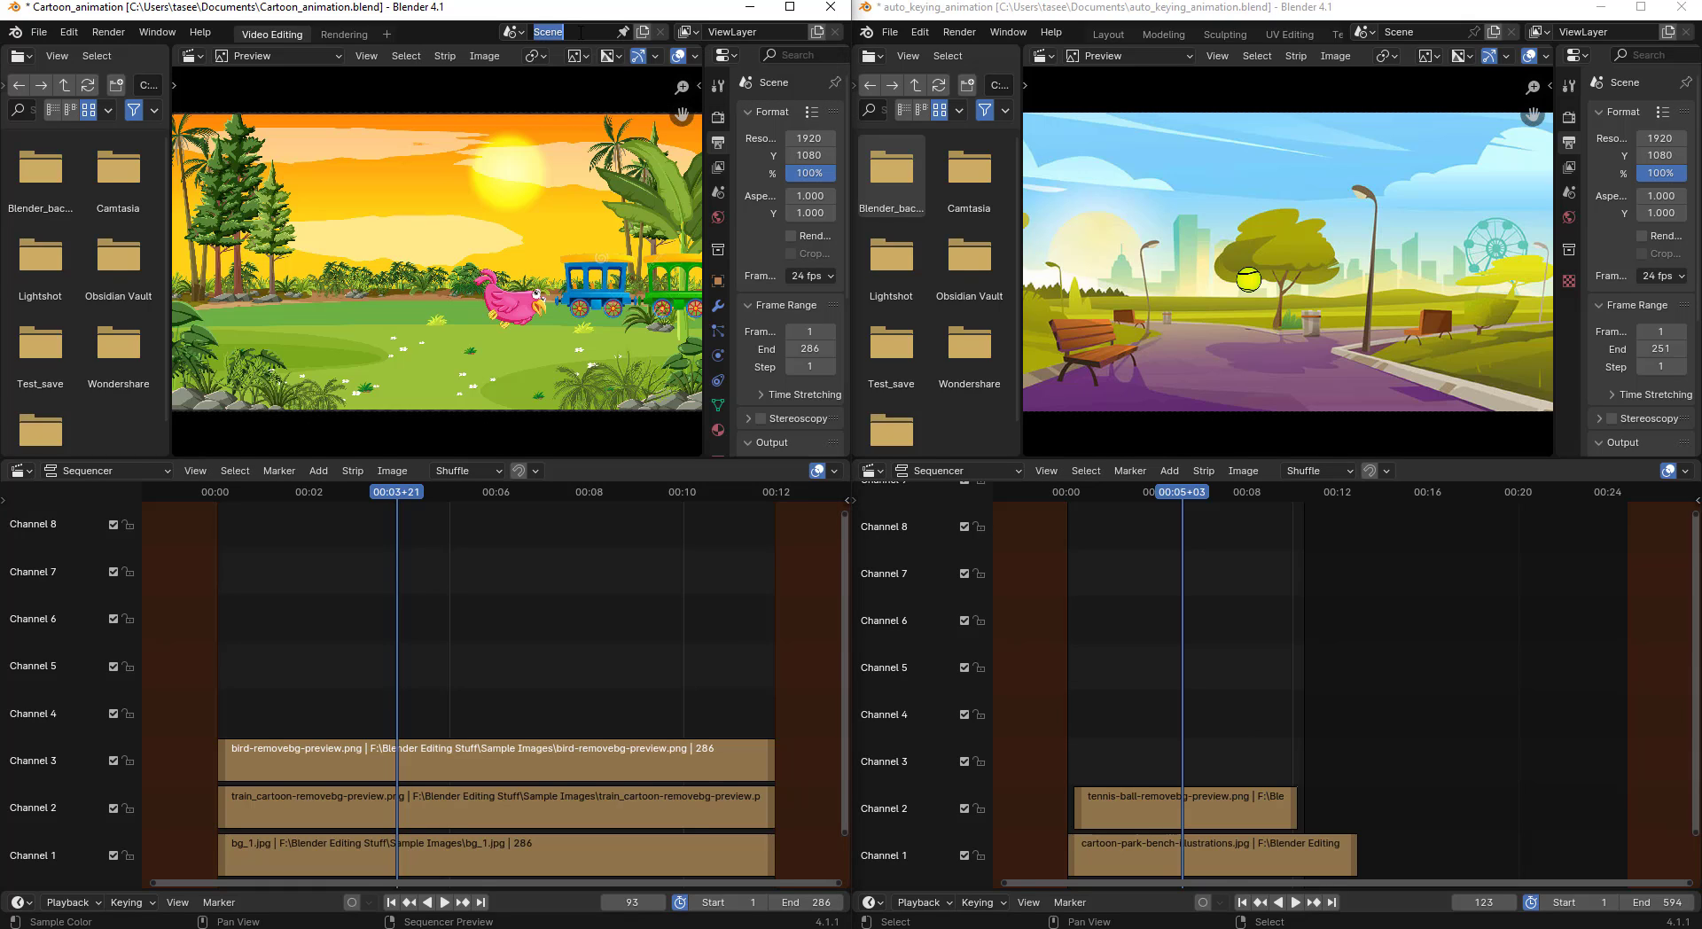
{"action": "key", "text": "BackSpace"}
{"action": "type", "text": "moving_train"}
{"action": "key", "text": "Return"}
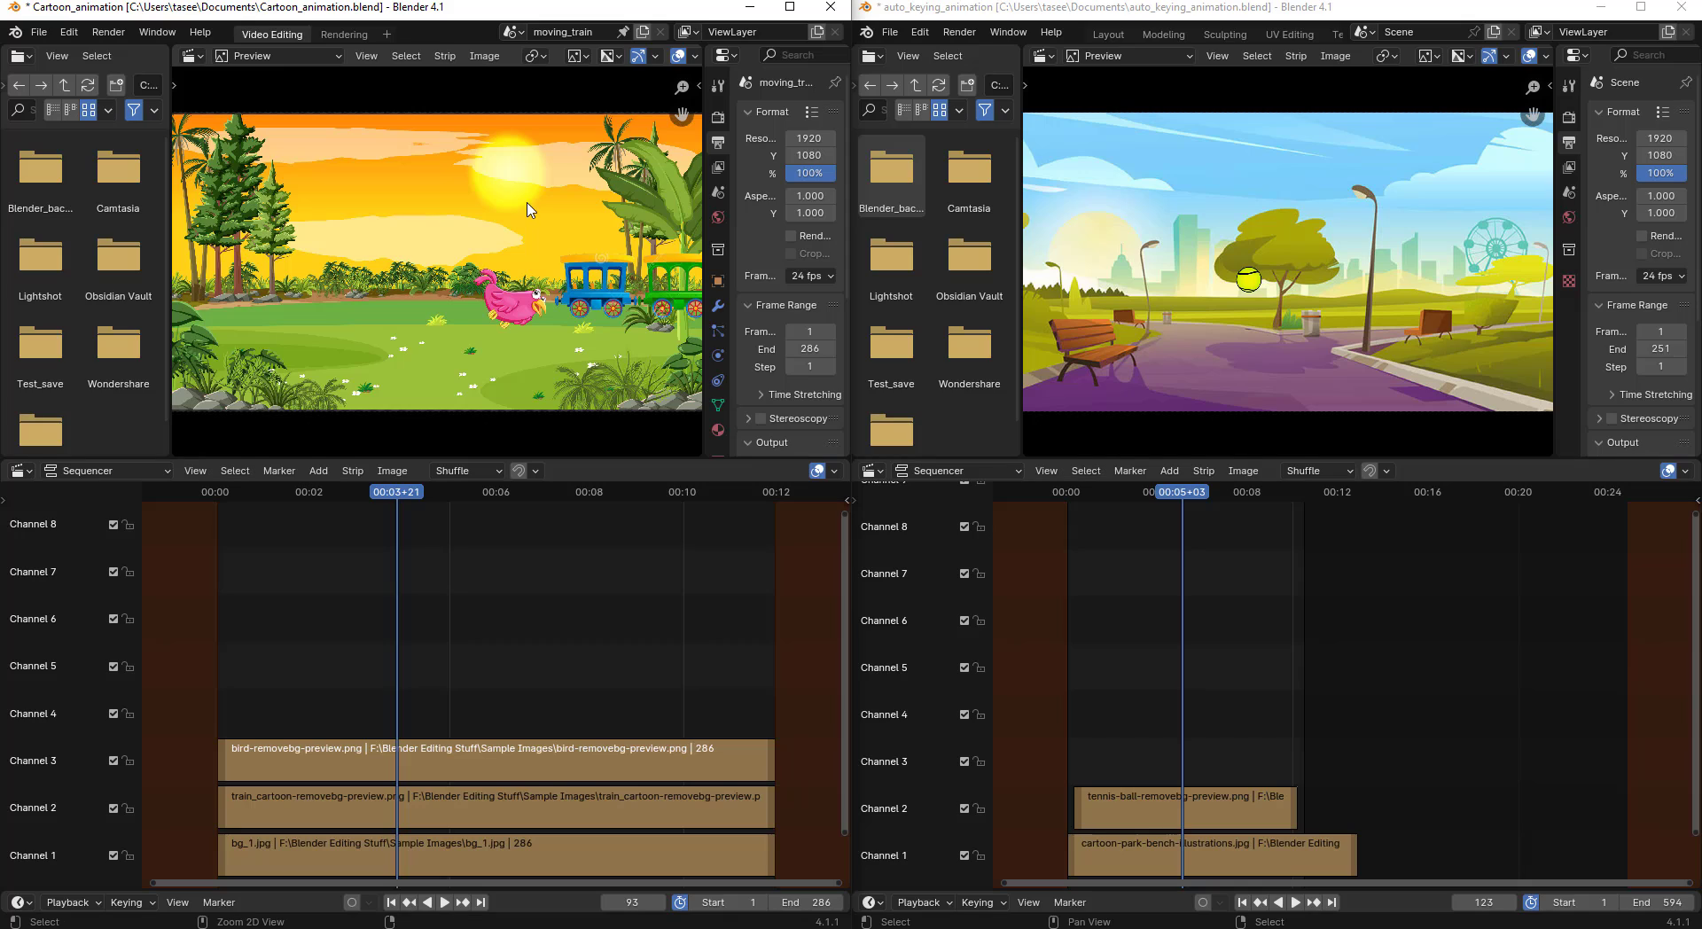
{"action": "key", "text": "ctrl+s"}
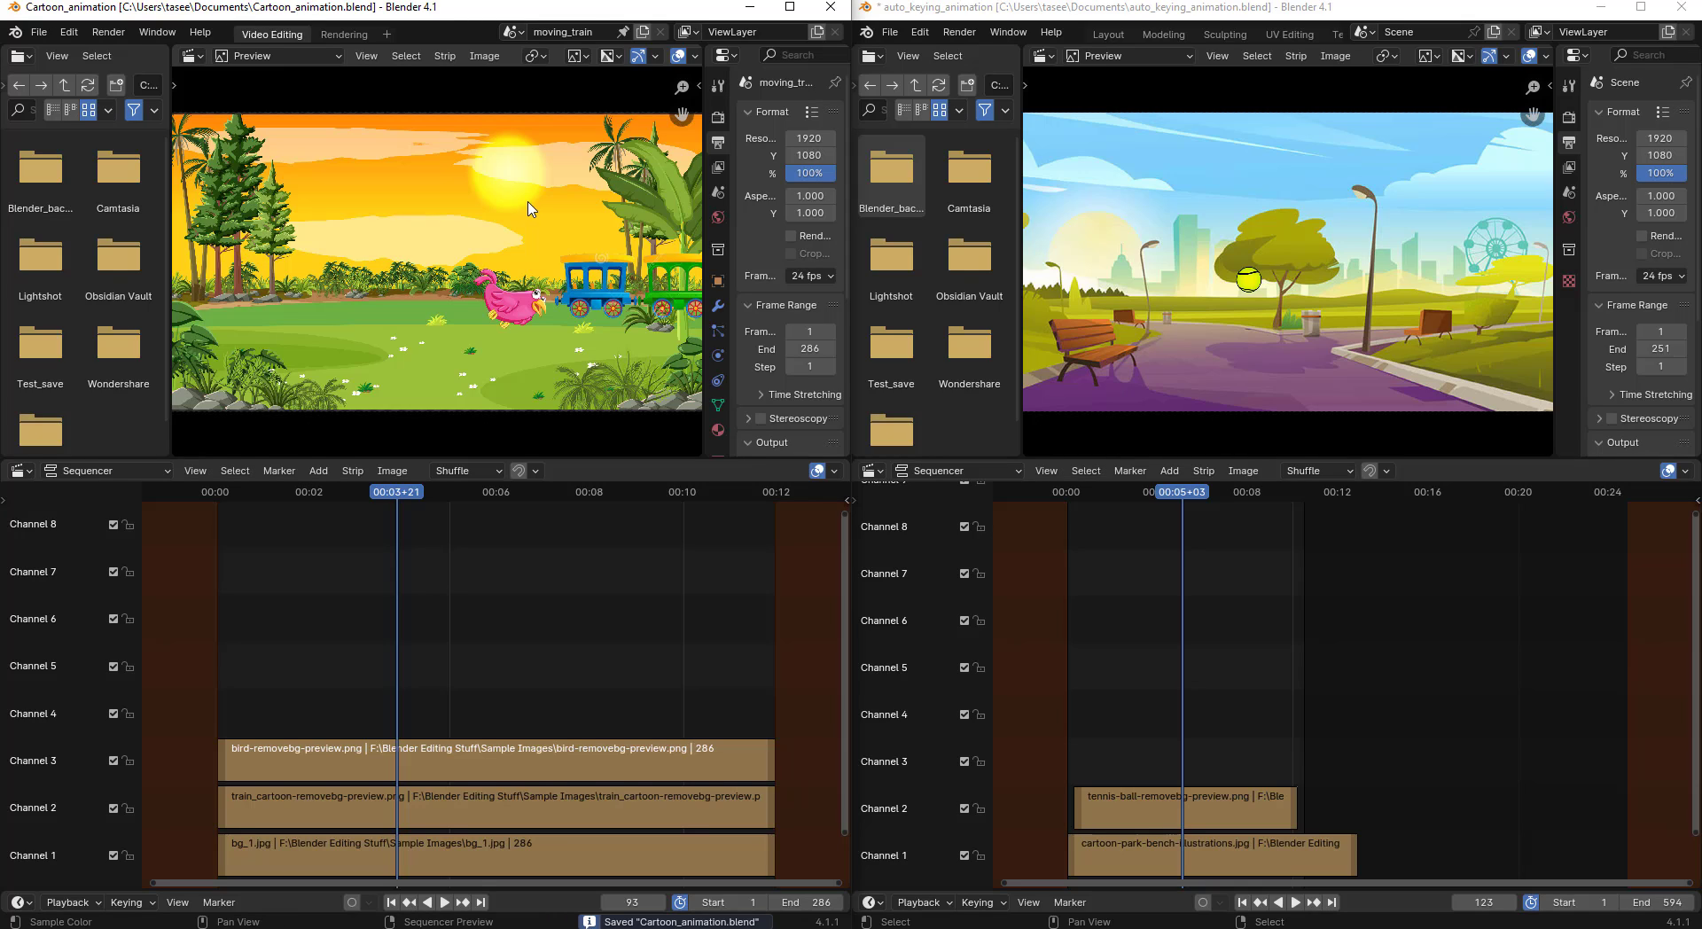
Open the list of scenes in the Cartoon_animation project.
{"action": "left_click", "coordinate": [583, 32]}
{"action": "left_click", "coordinate": [513, 32]}
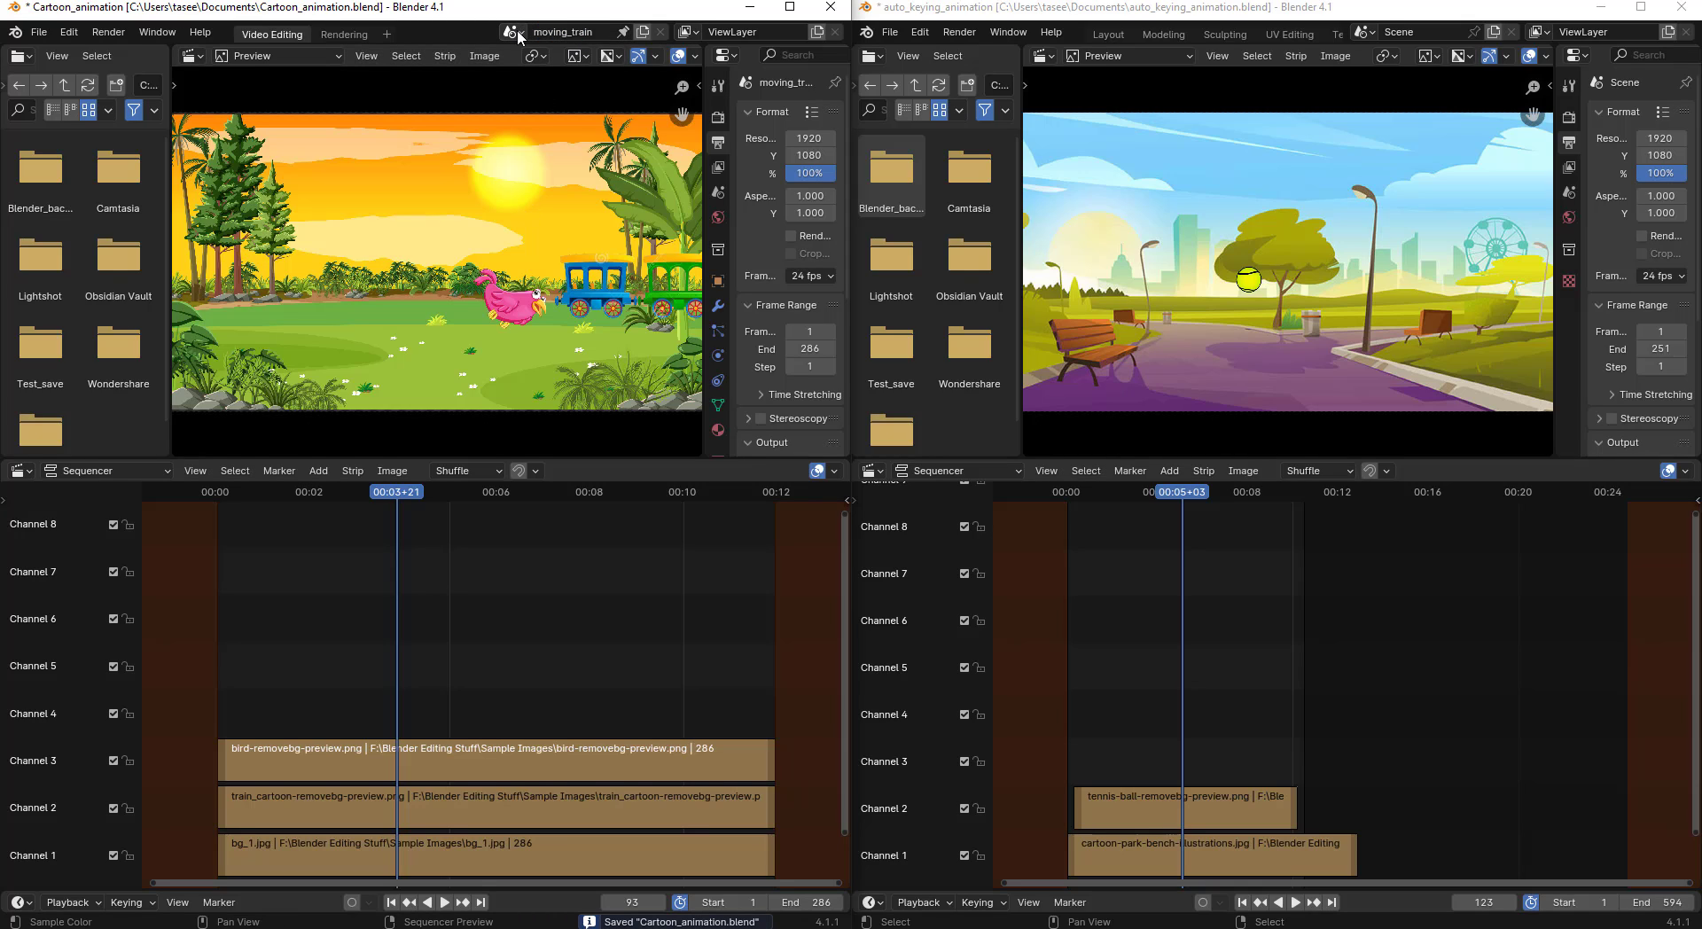
{"action": "left_click", "coordinate": [513, 32]}
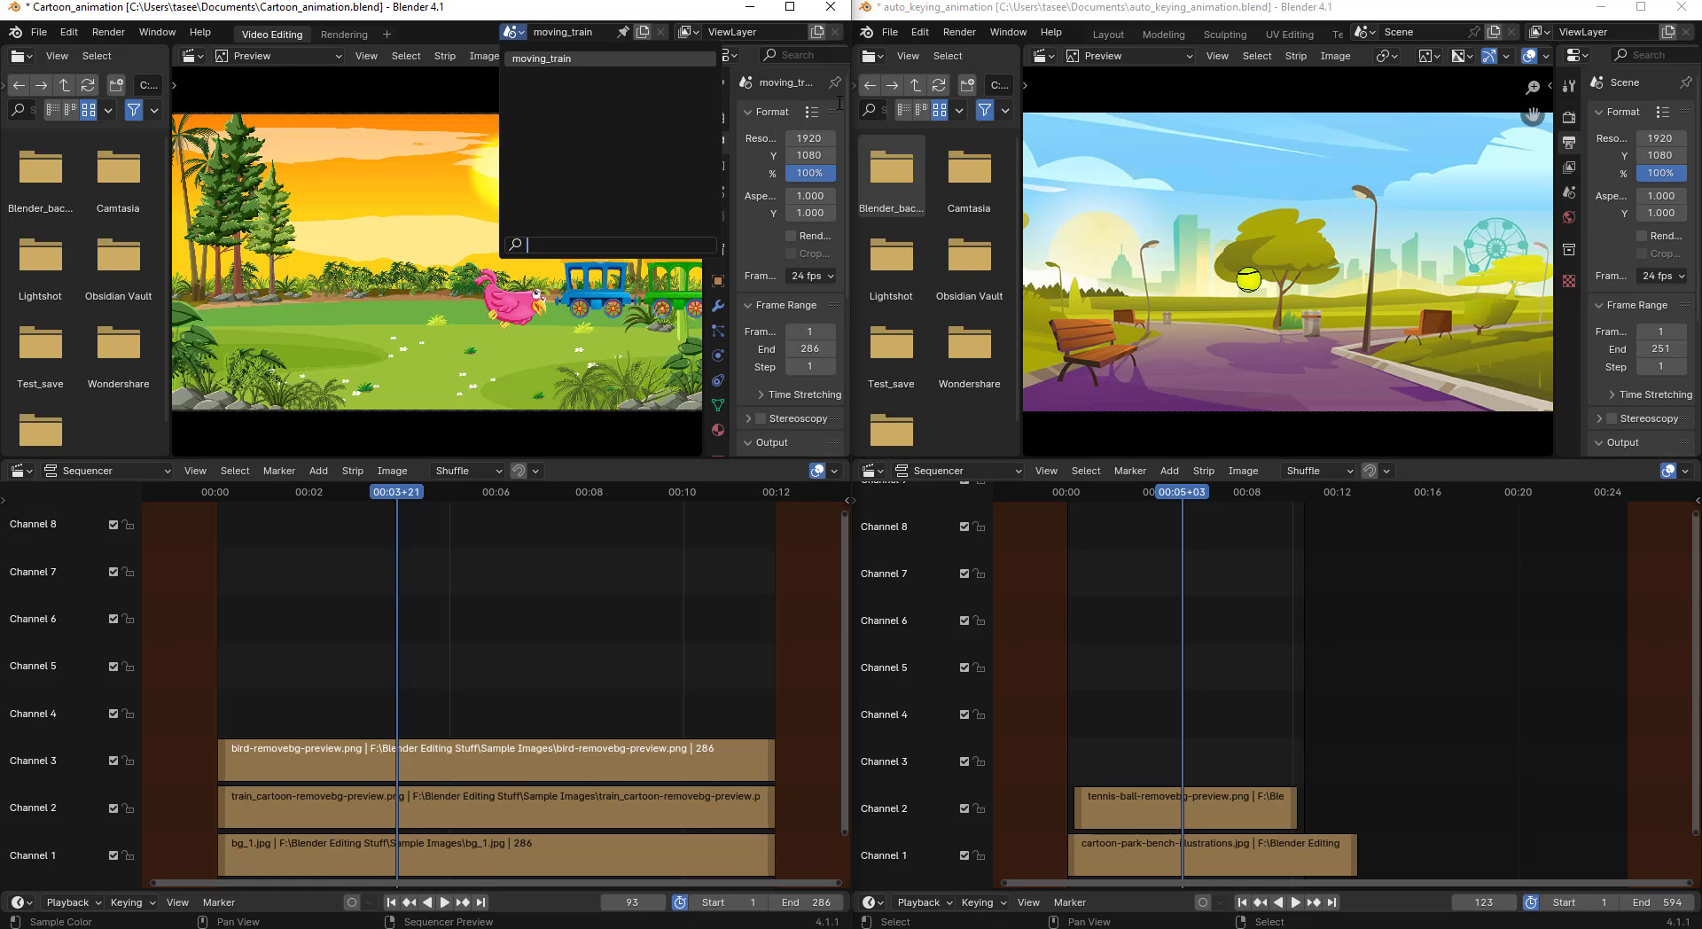
Rename the auto_keying_animation project's scene as bouncing_ball and save the file.
{"action": "left_click", "coordinate": [1431, 32]}
{"action": "key", "text": "BackSpace"}
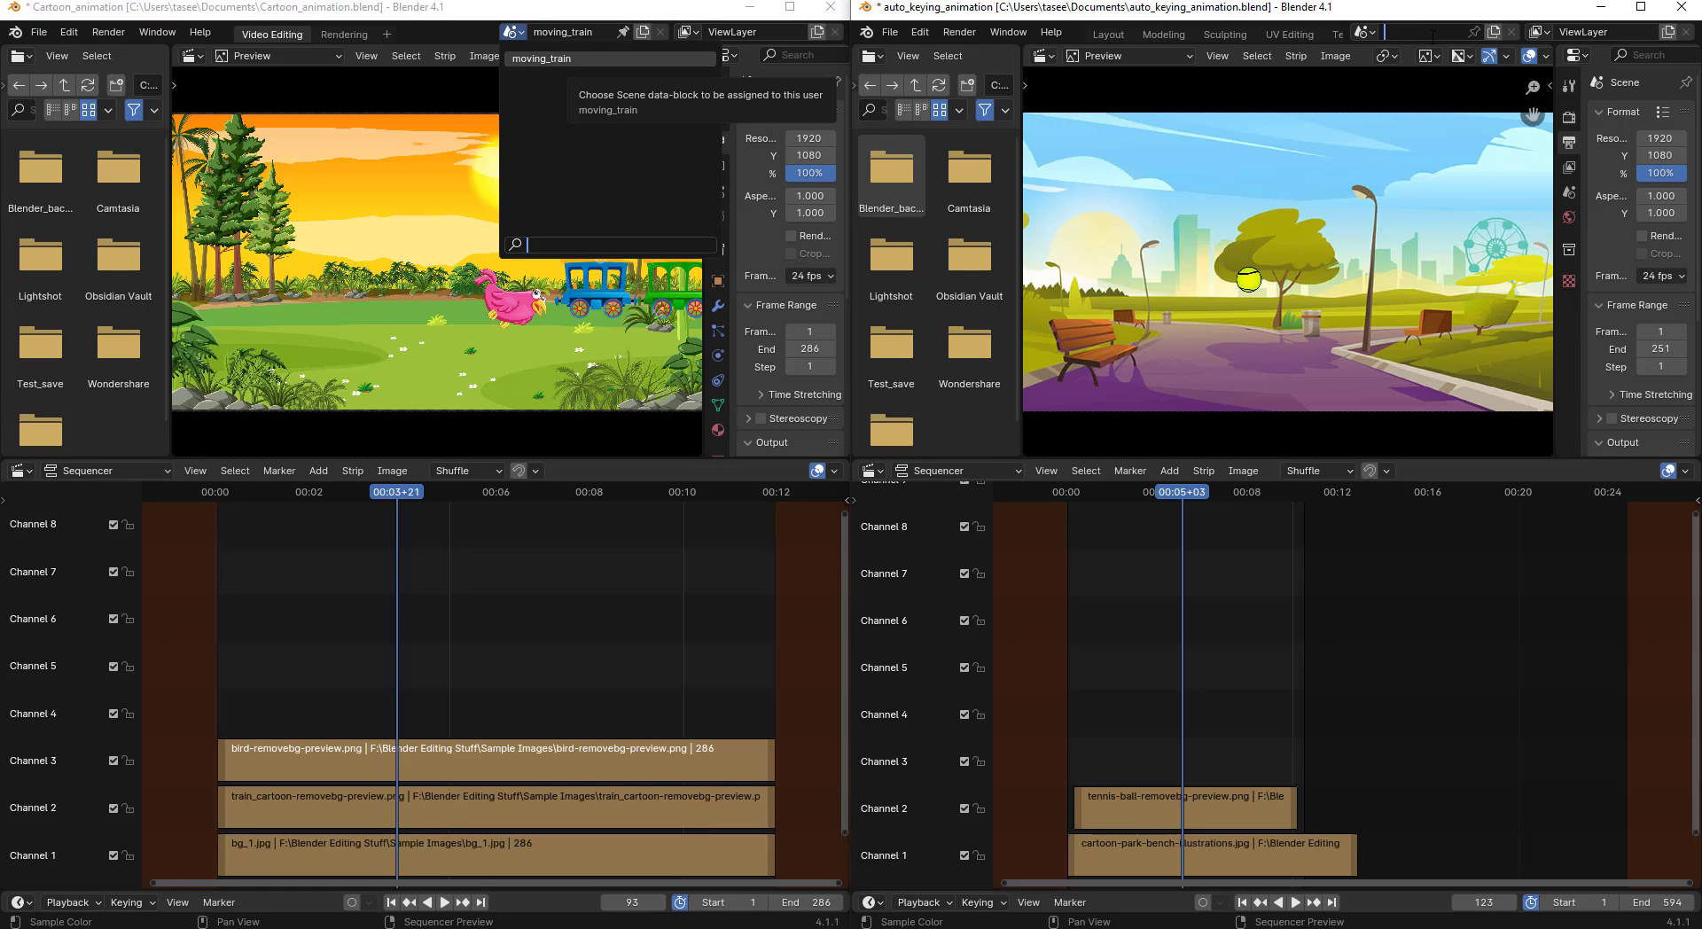
{"action": "type", "text": "bouncing_ball"}
{"action": "key", "text": "Return"}
{"action": "key", "text": "ctrl+s"}
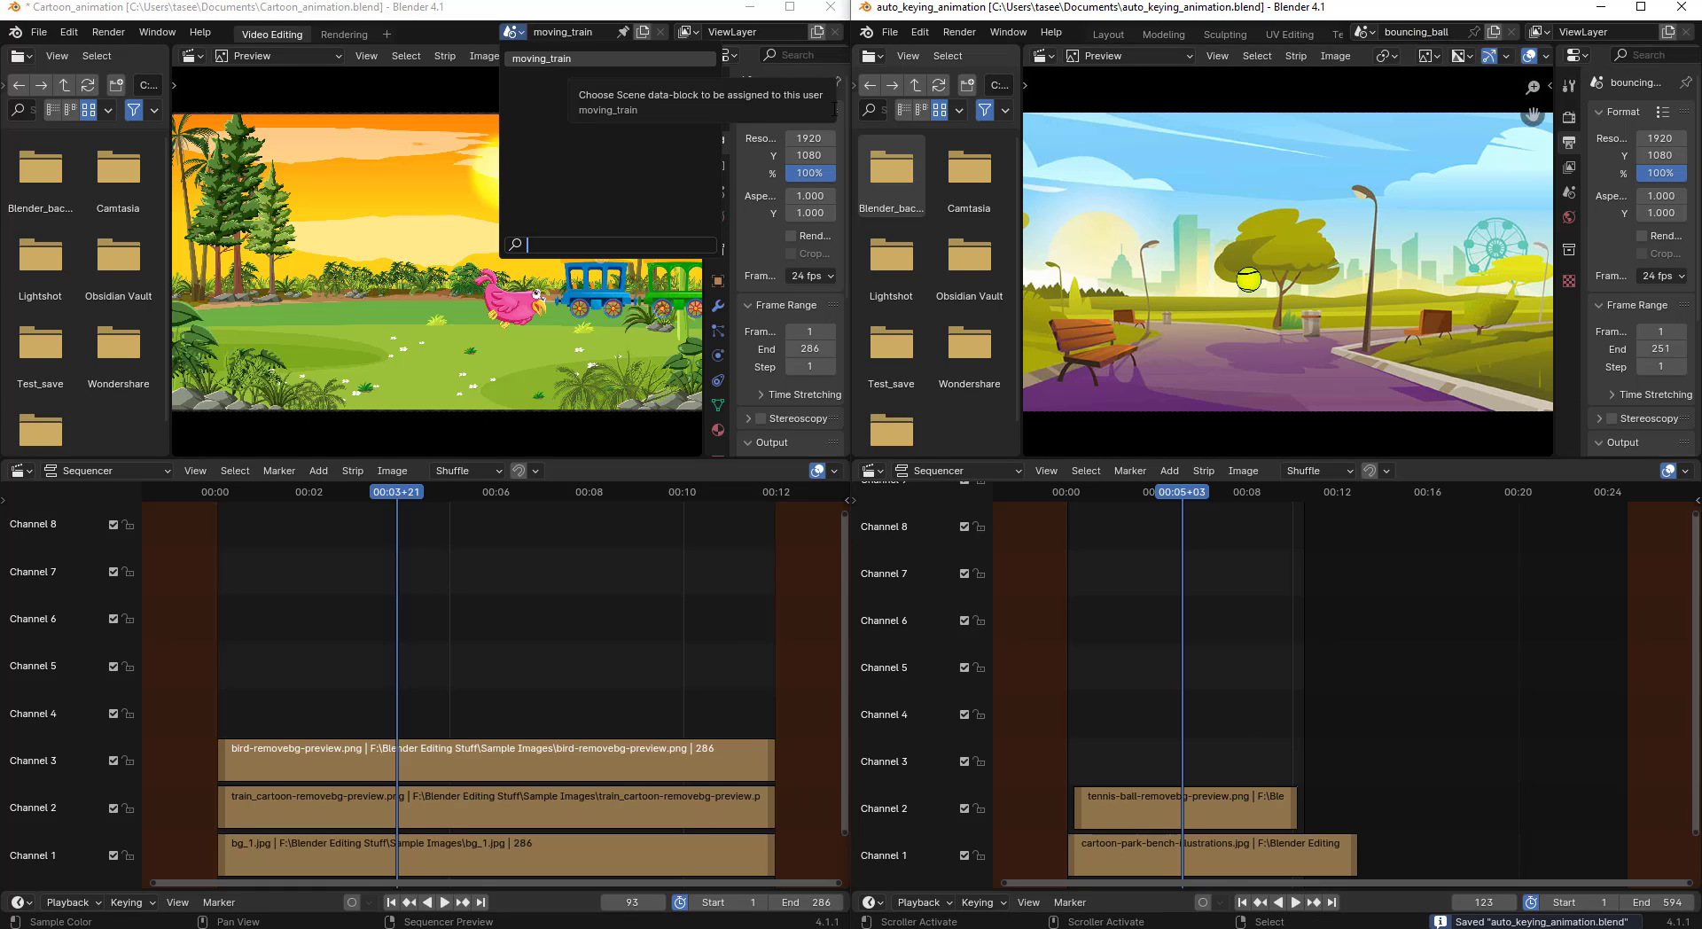
Check the scene lists of both the auto_keying_animation and Cartoon_animation projects.
{"action": "left_click", "coordinate": [1365, 31]}
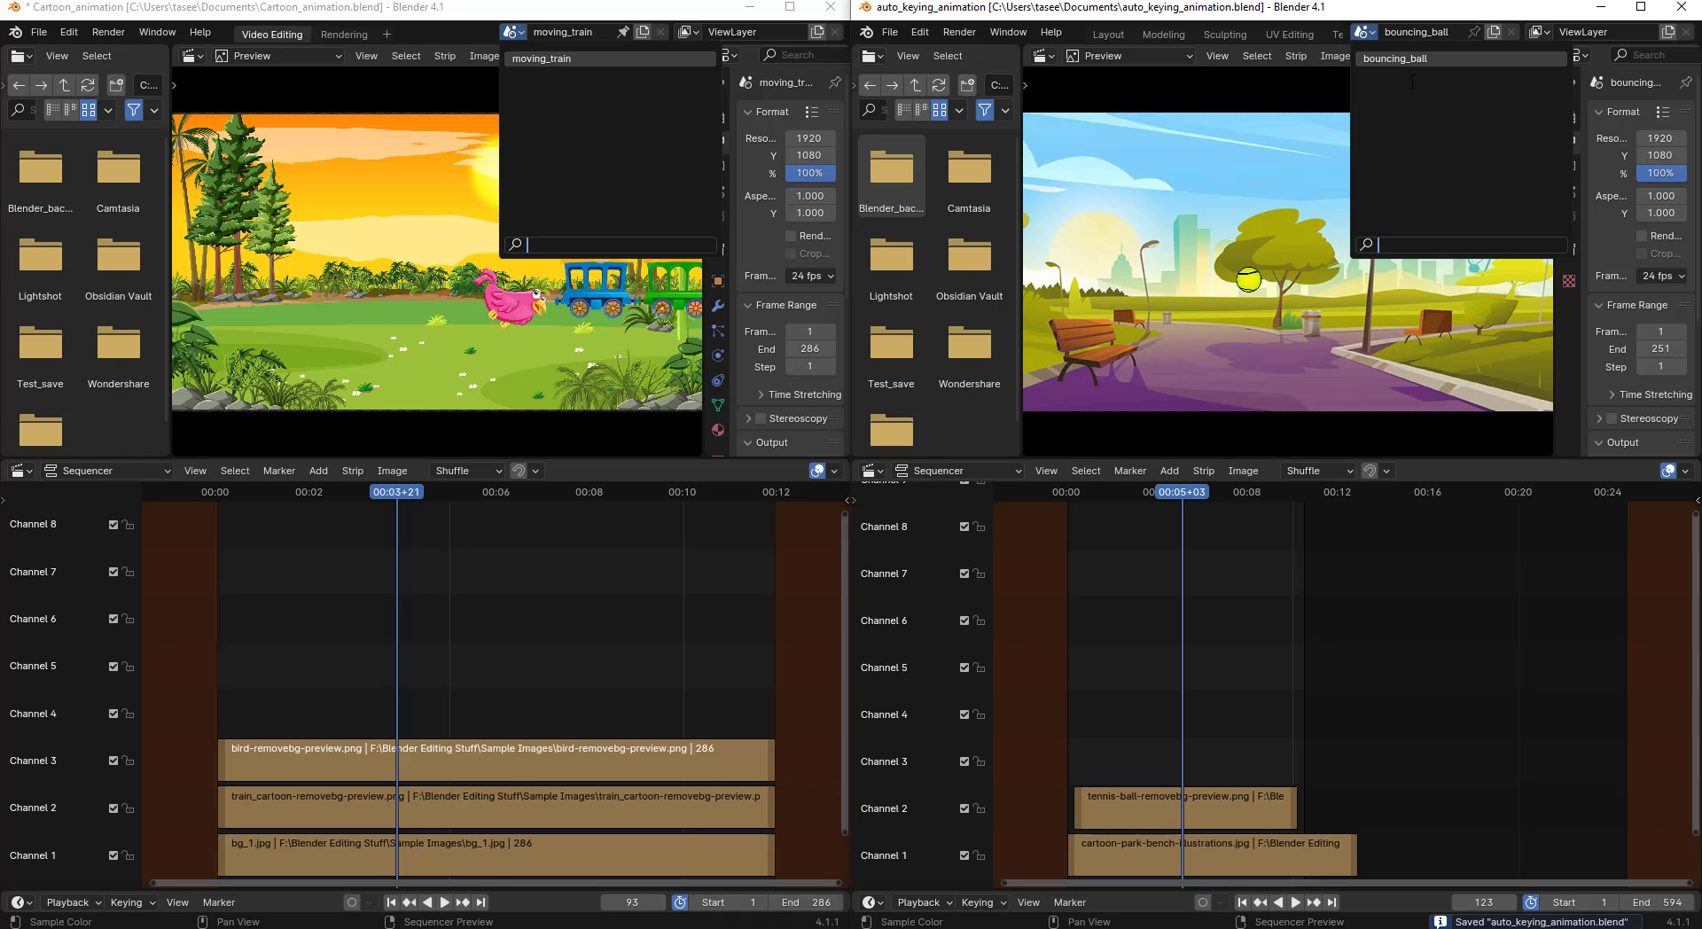
{"action": "left_click", "coordinate": [1146, 316]}
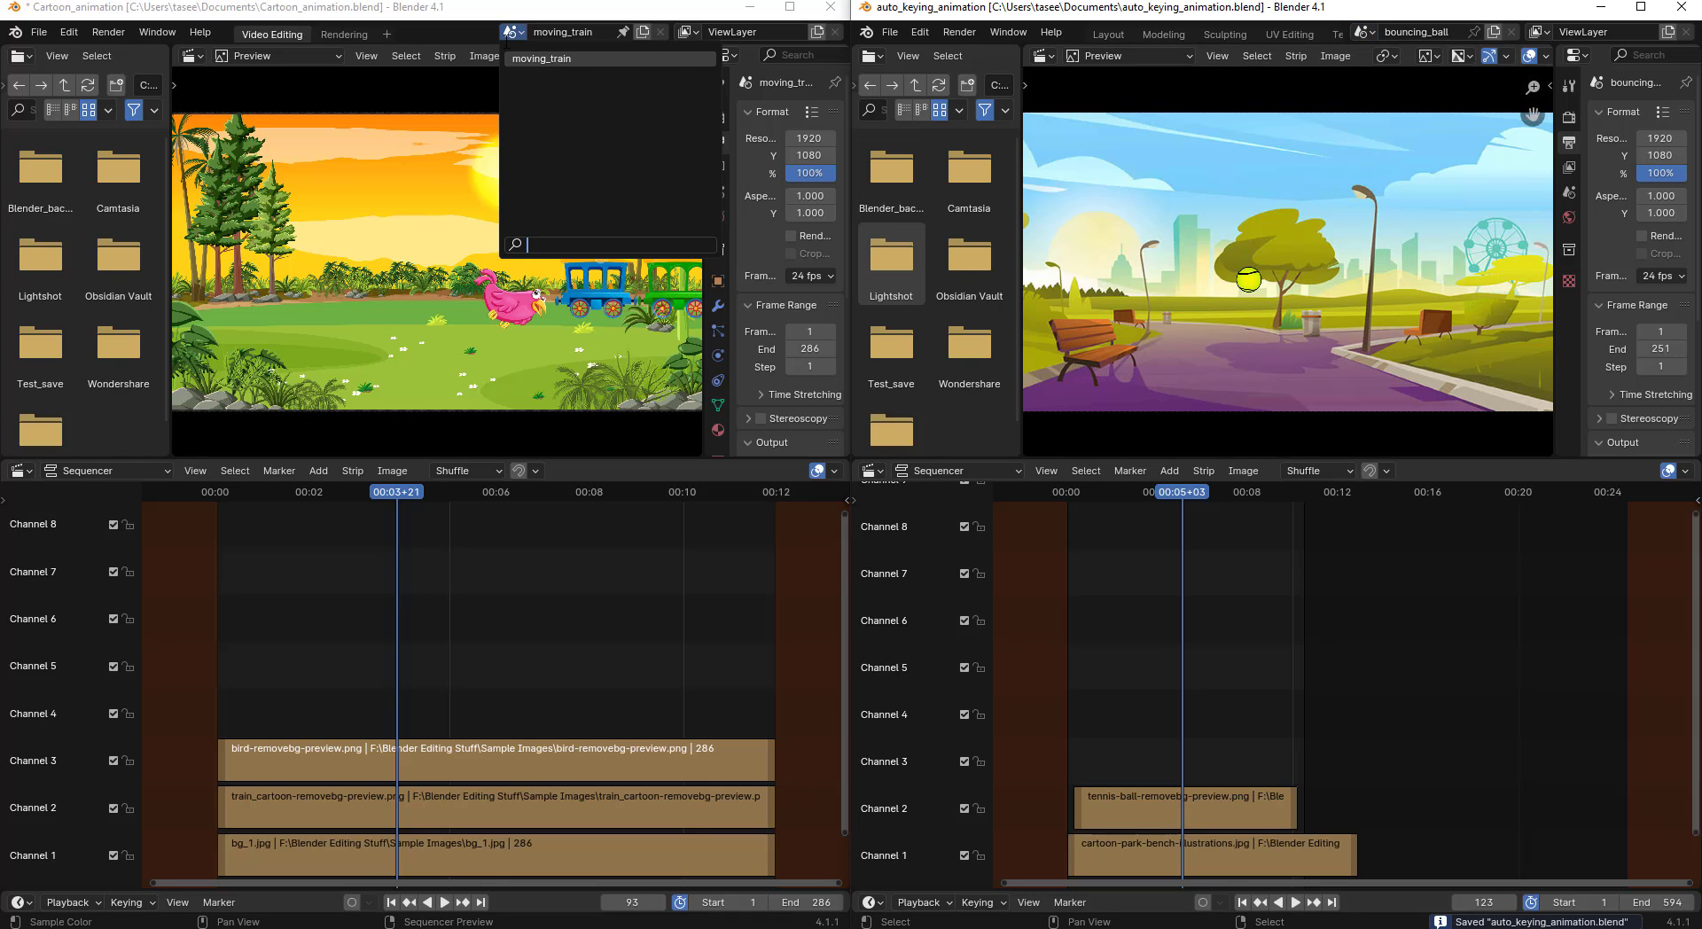
{"action": "left_click", "coordinate": [508, 40]}
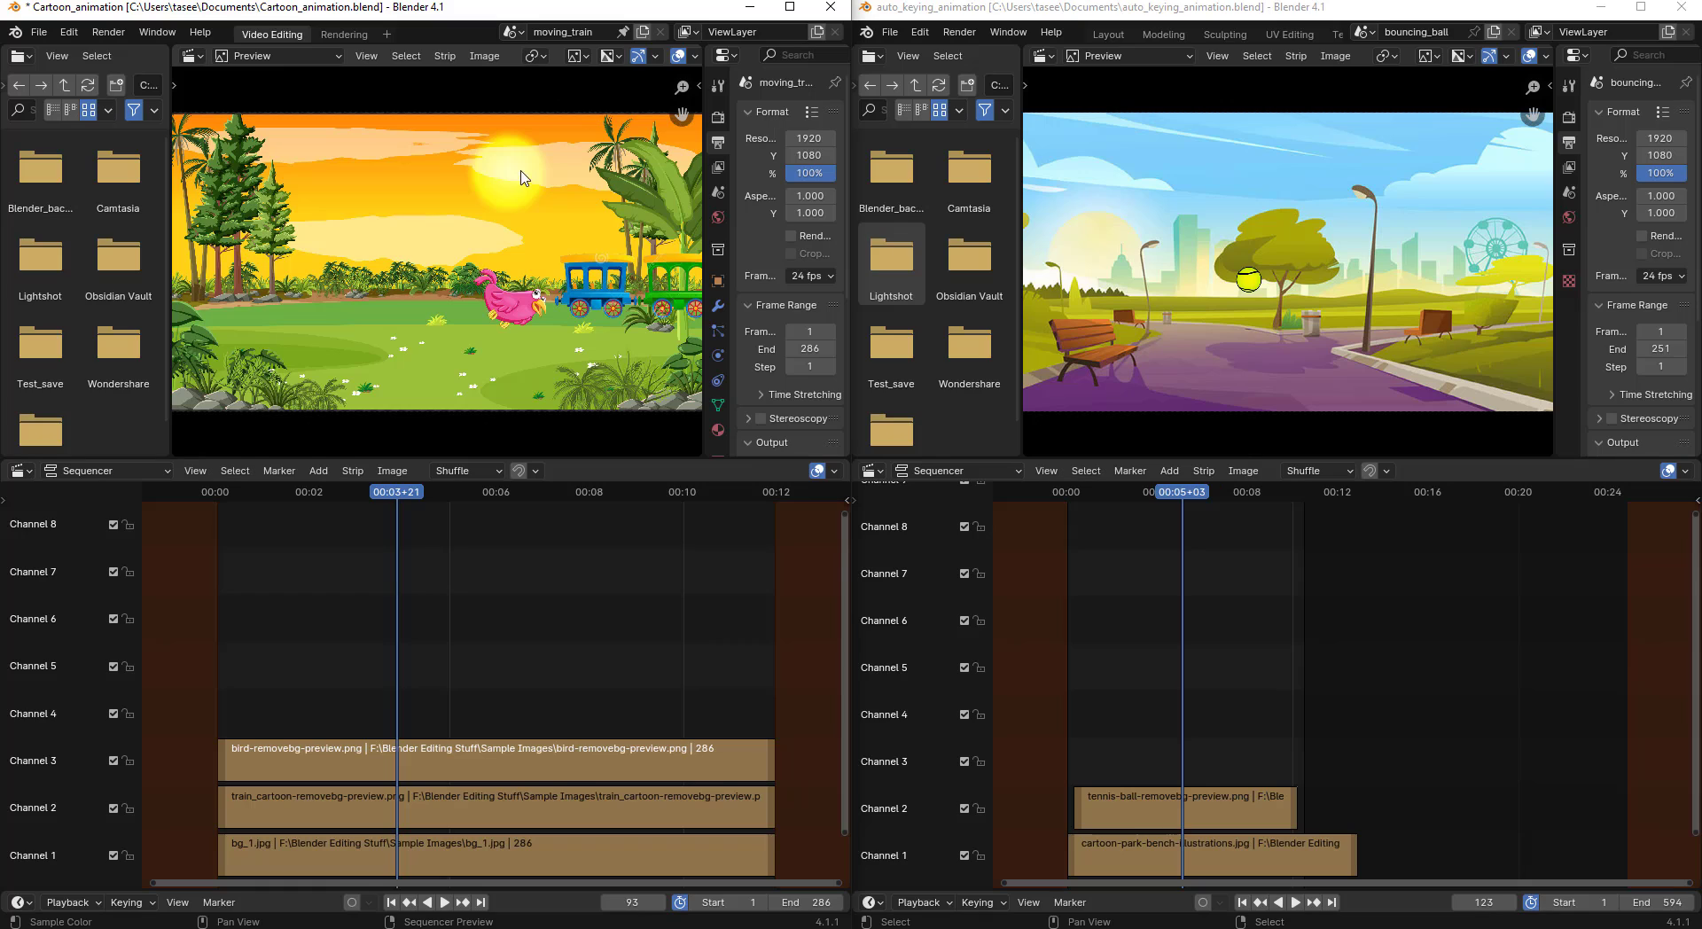
{"action": "left_click", "coordinate": [567, 32]}
{"action": "left_click", "coordinate": [617, 61]}
{"action": "left_click", "coordinate": [512, 33]}
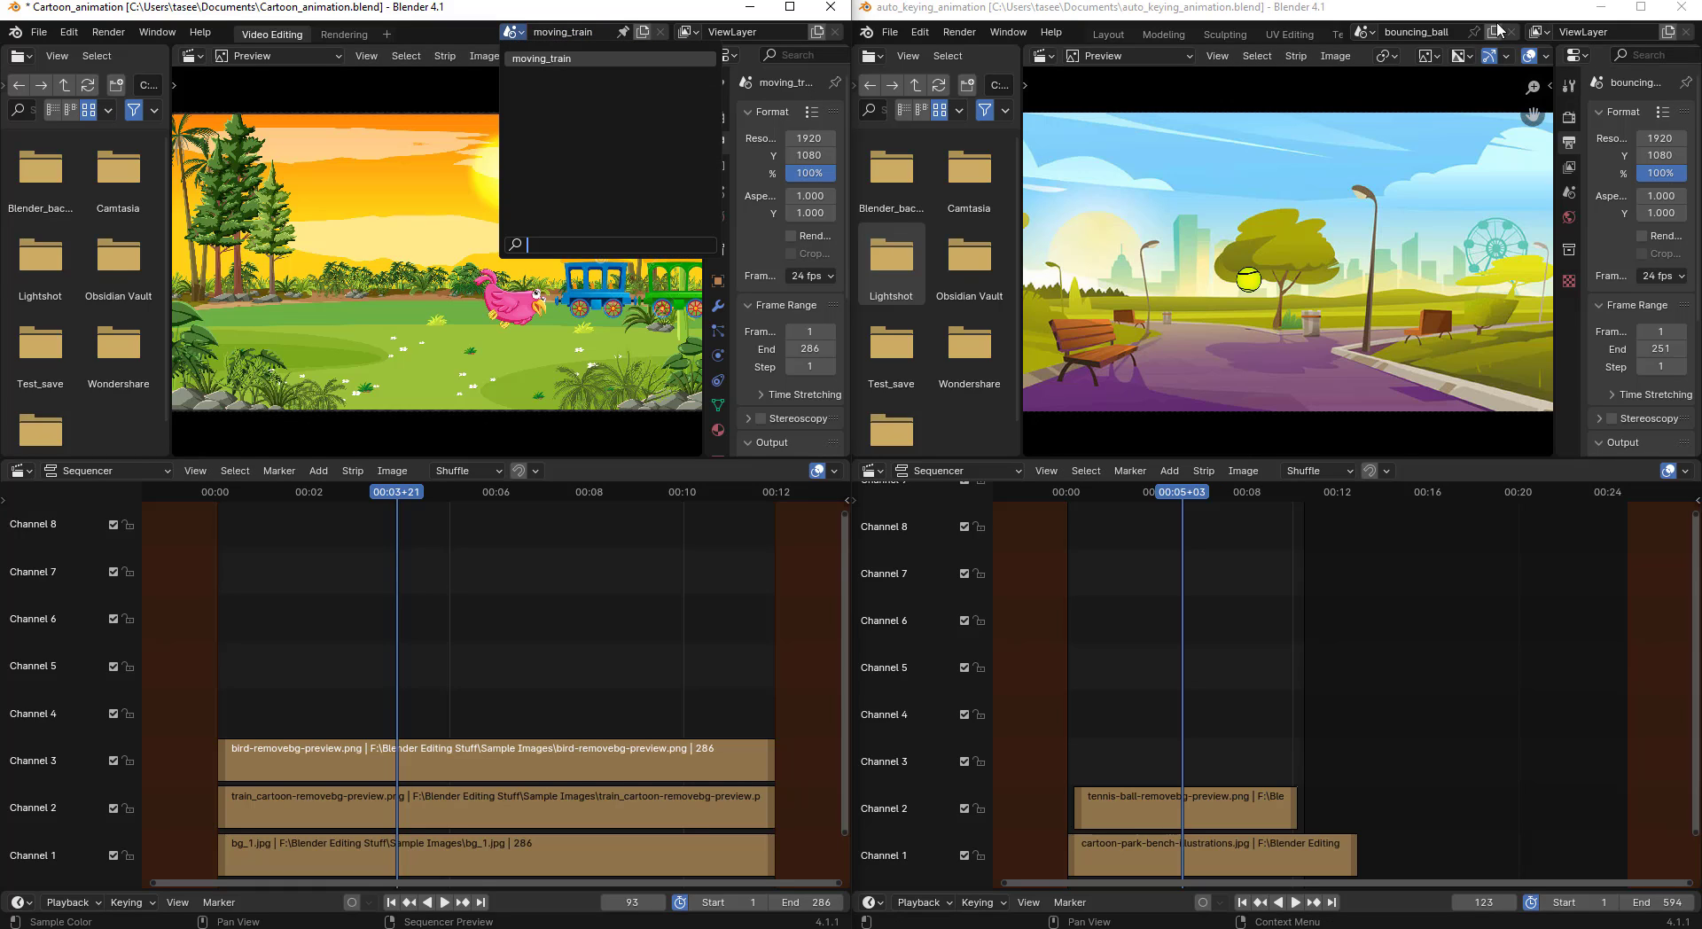
{"action": "left_click", "coordinate": [1363, 31]}
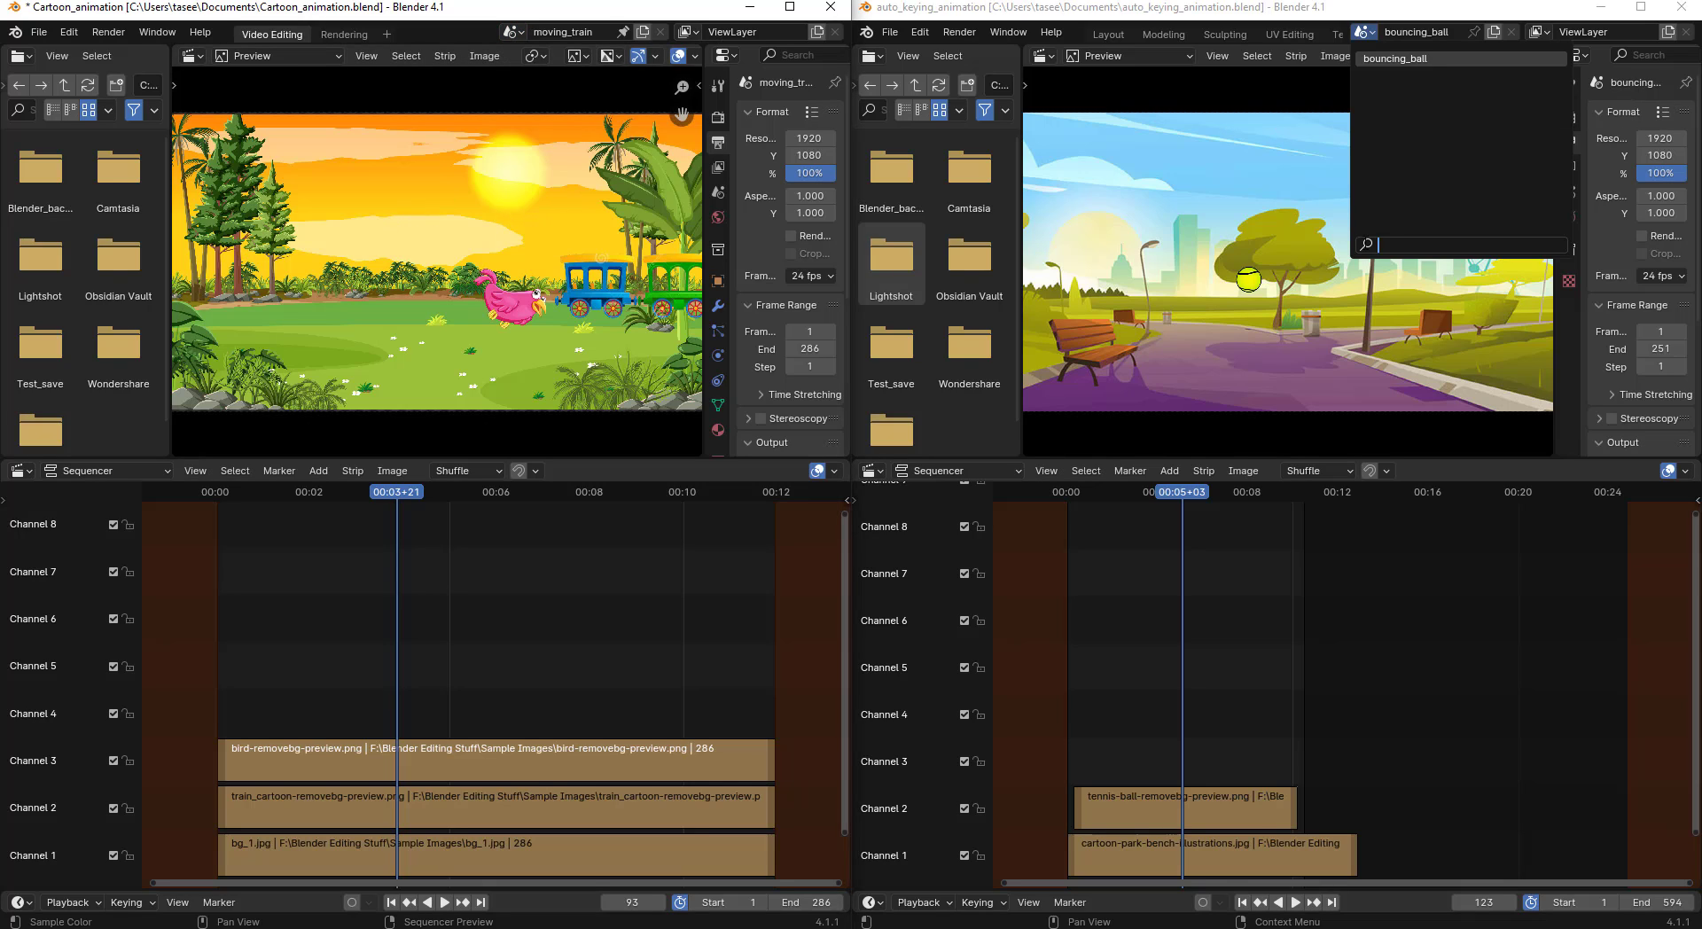
{"action": "left_click", "coordinate": [1298, 271]}
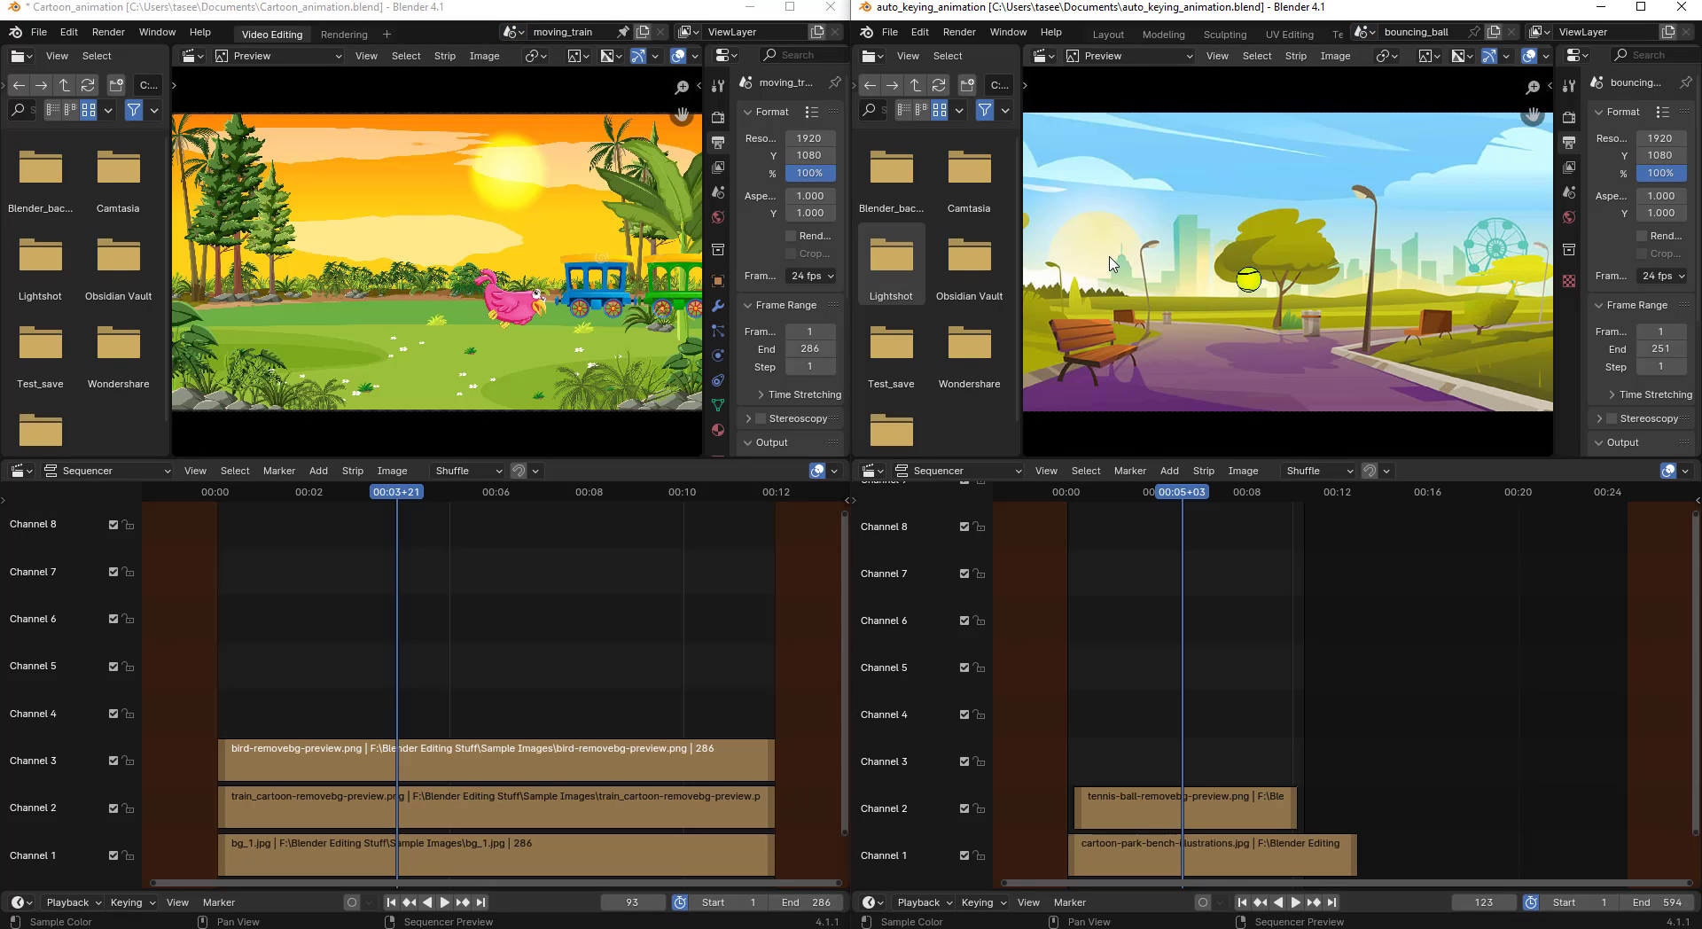
Start appending data to the auto_keying_animation project and open Cartoon_animation.blend from the Documents folder as the source.
{"action": "left_click", "coordinate": [894, 33]}
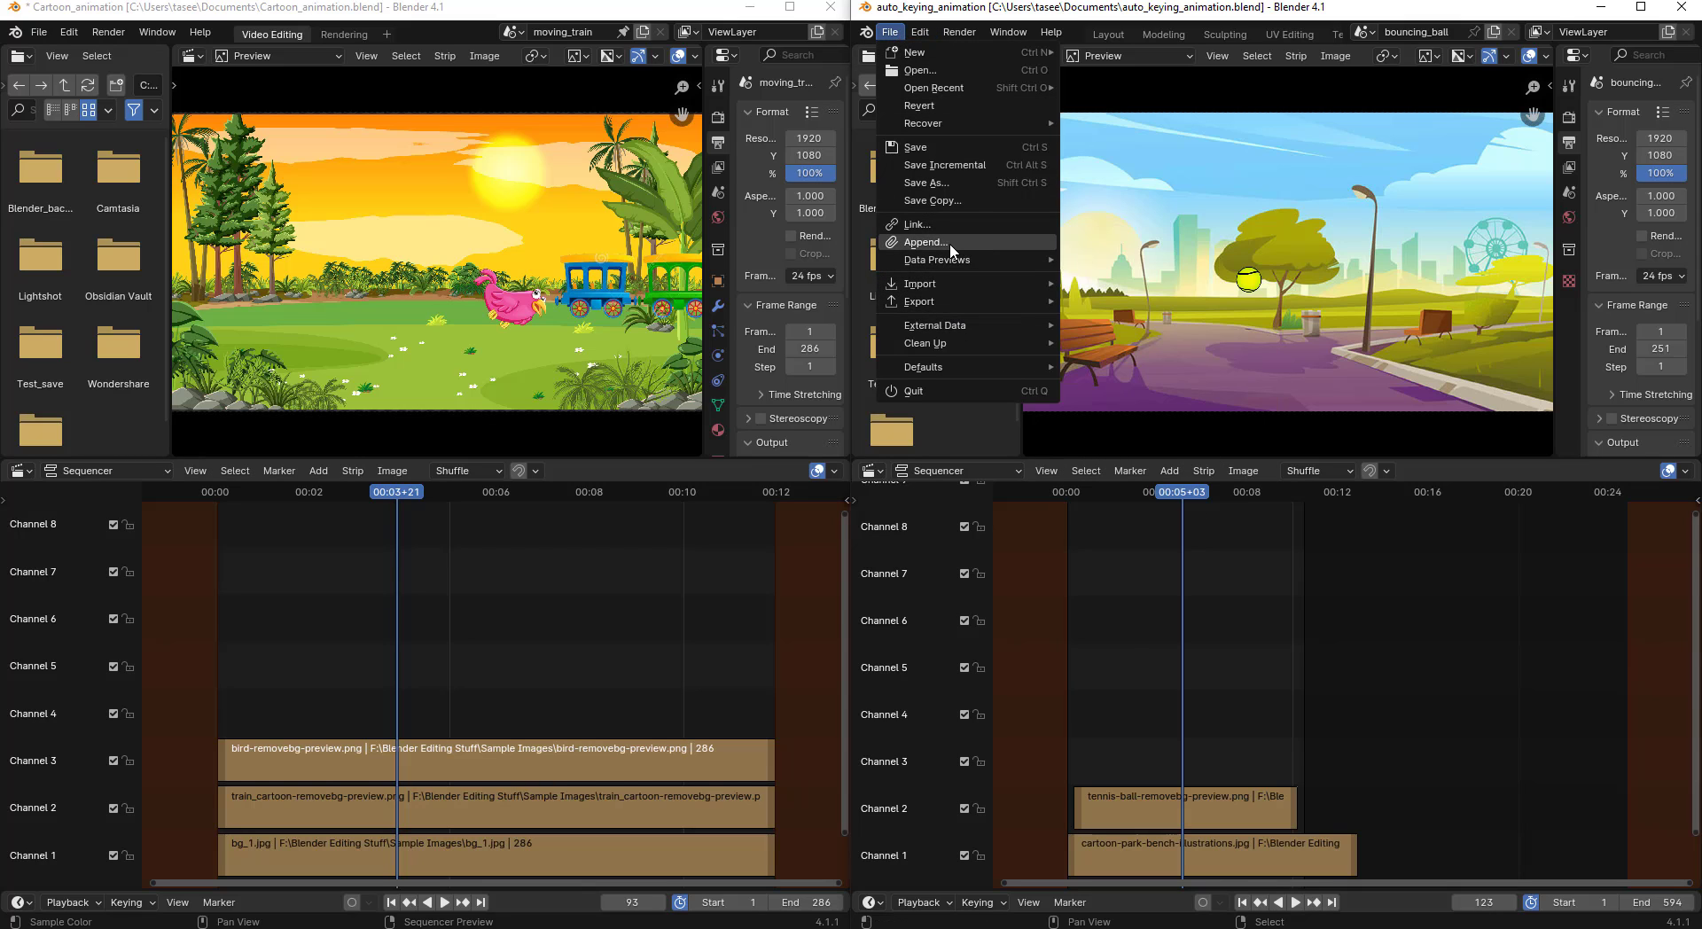
{"action": "left_click", "coordinate": [926, 242]}
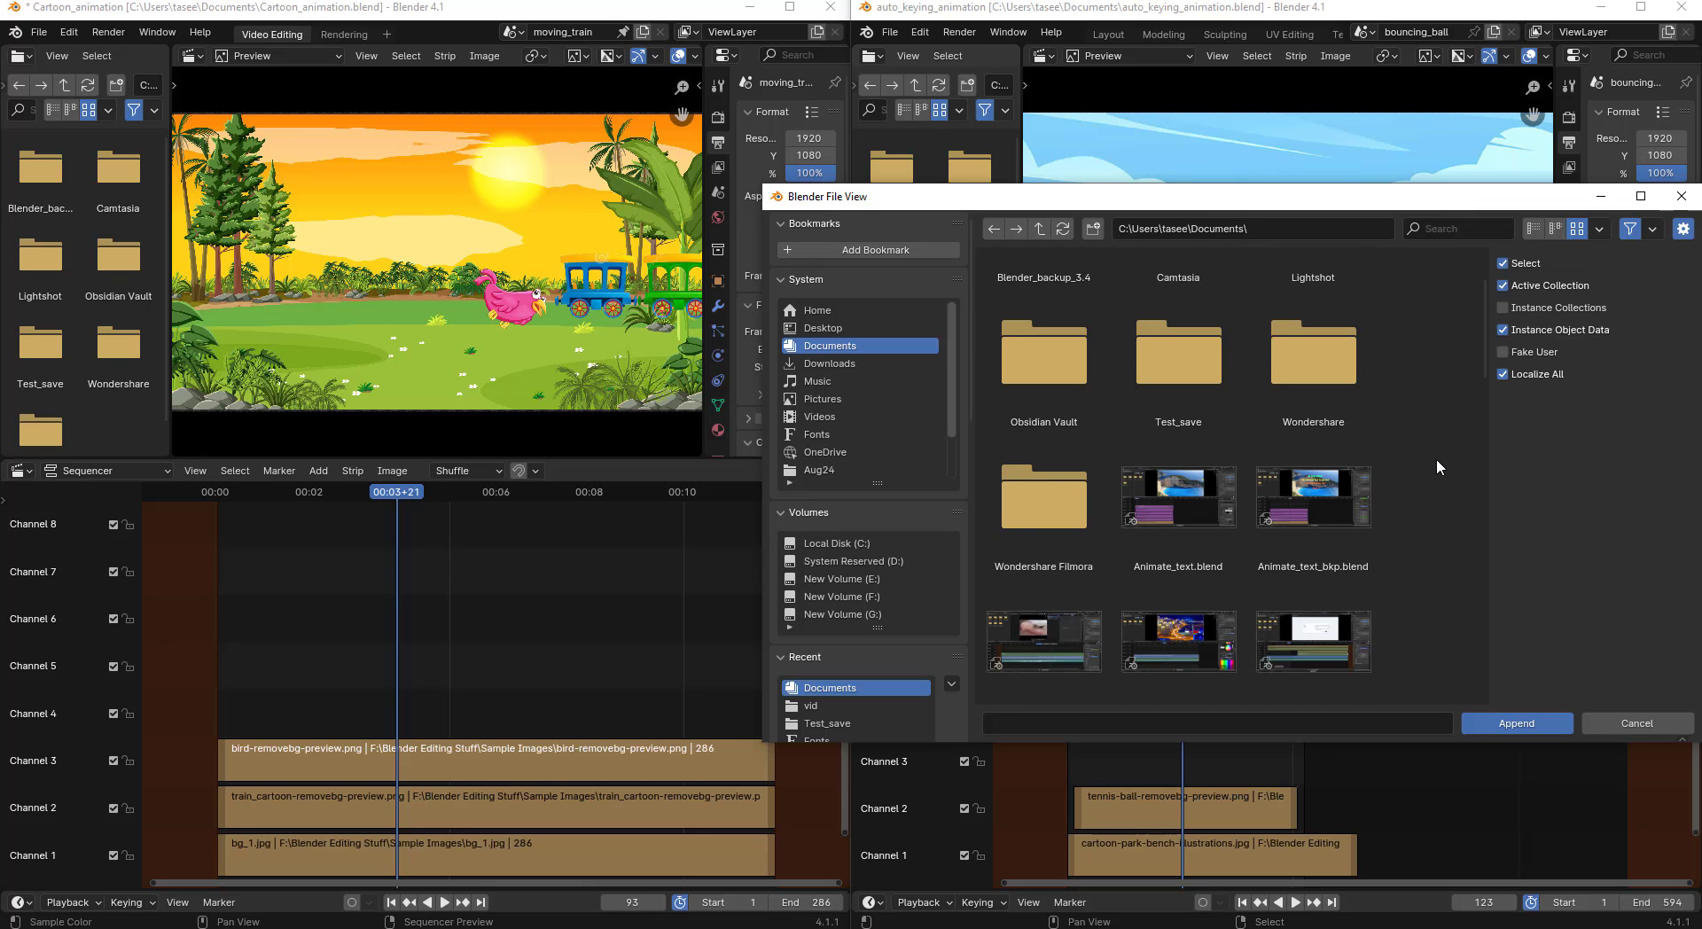
{"action": "scroll", "coordinate": [1433, 458], "scroll_direction": "down", "scroll_amount": 3}
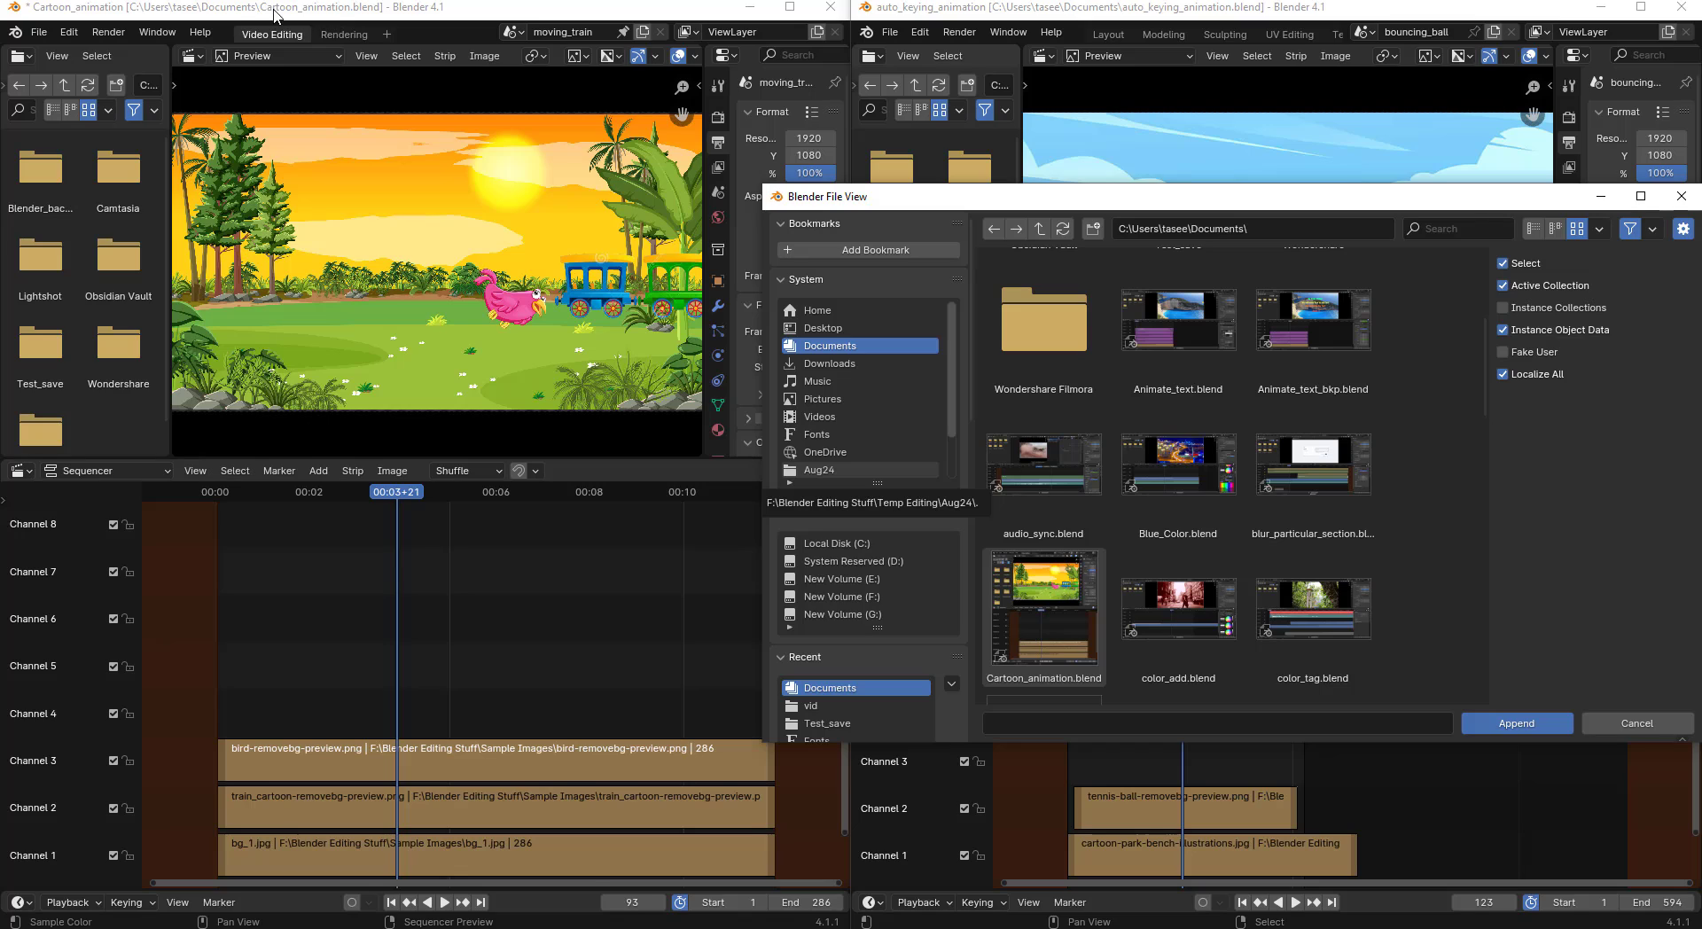
{"action": "scroll", "coordinate": [1050, 645], "scroll_direction": "down", "scroll_amount": 2}
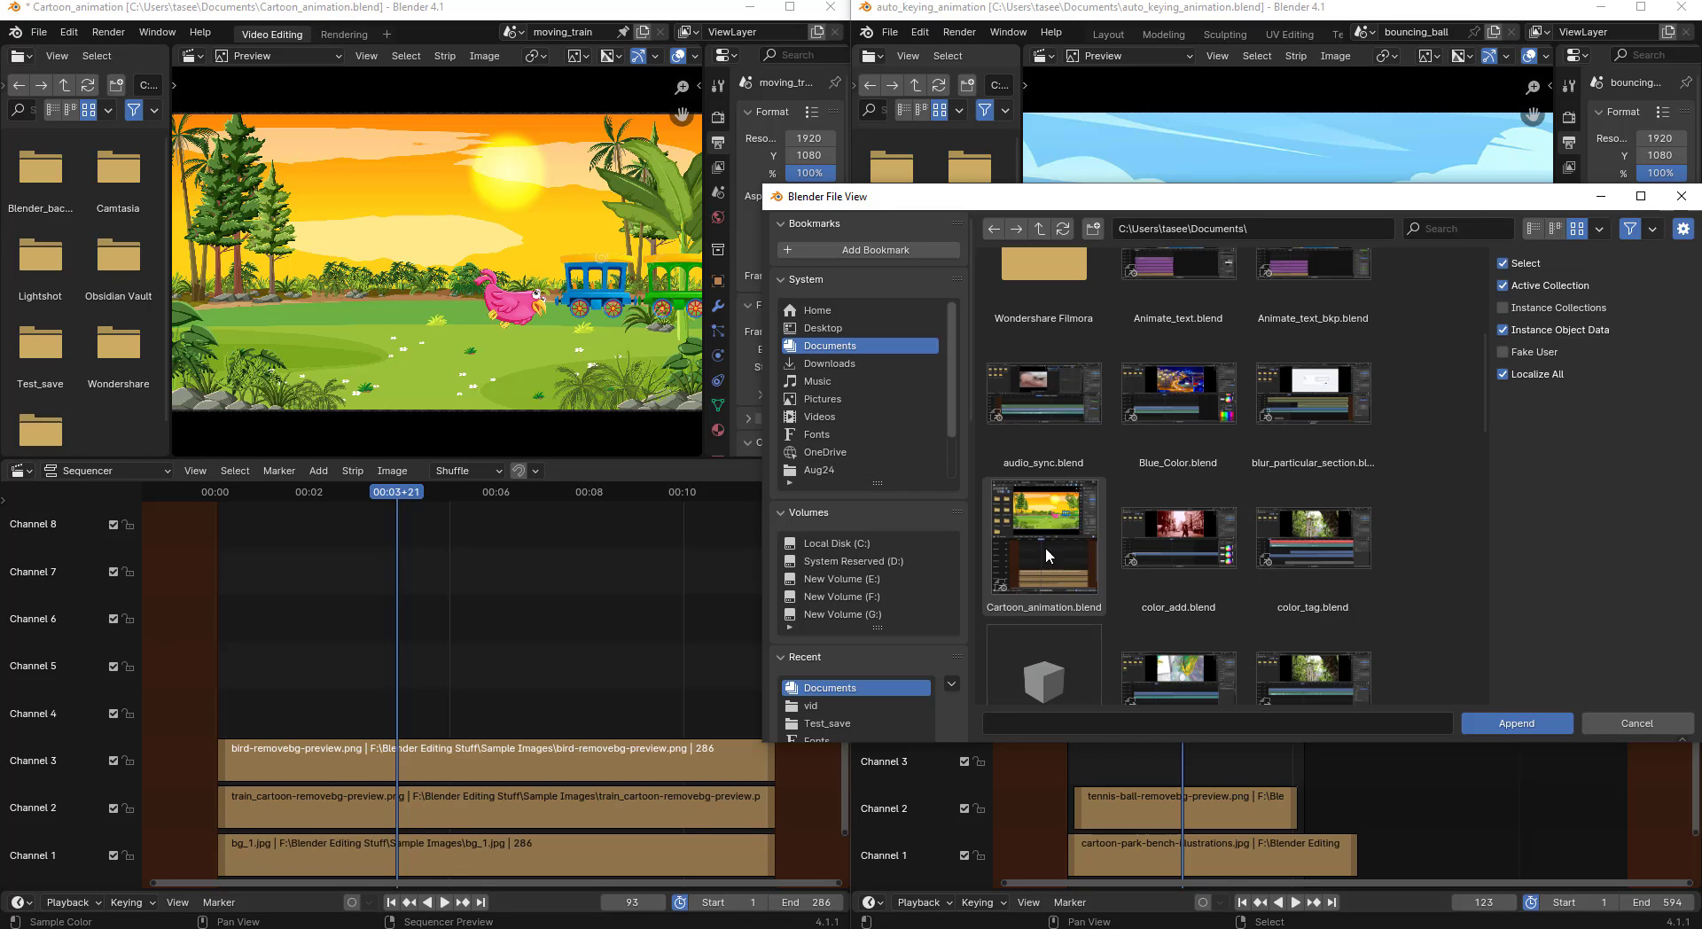
{"action": "left_click", "coordinate": [1082, 577]}
{"action": "left_click", "coordinate": [1550, 725]}
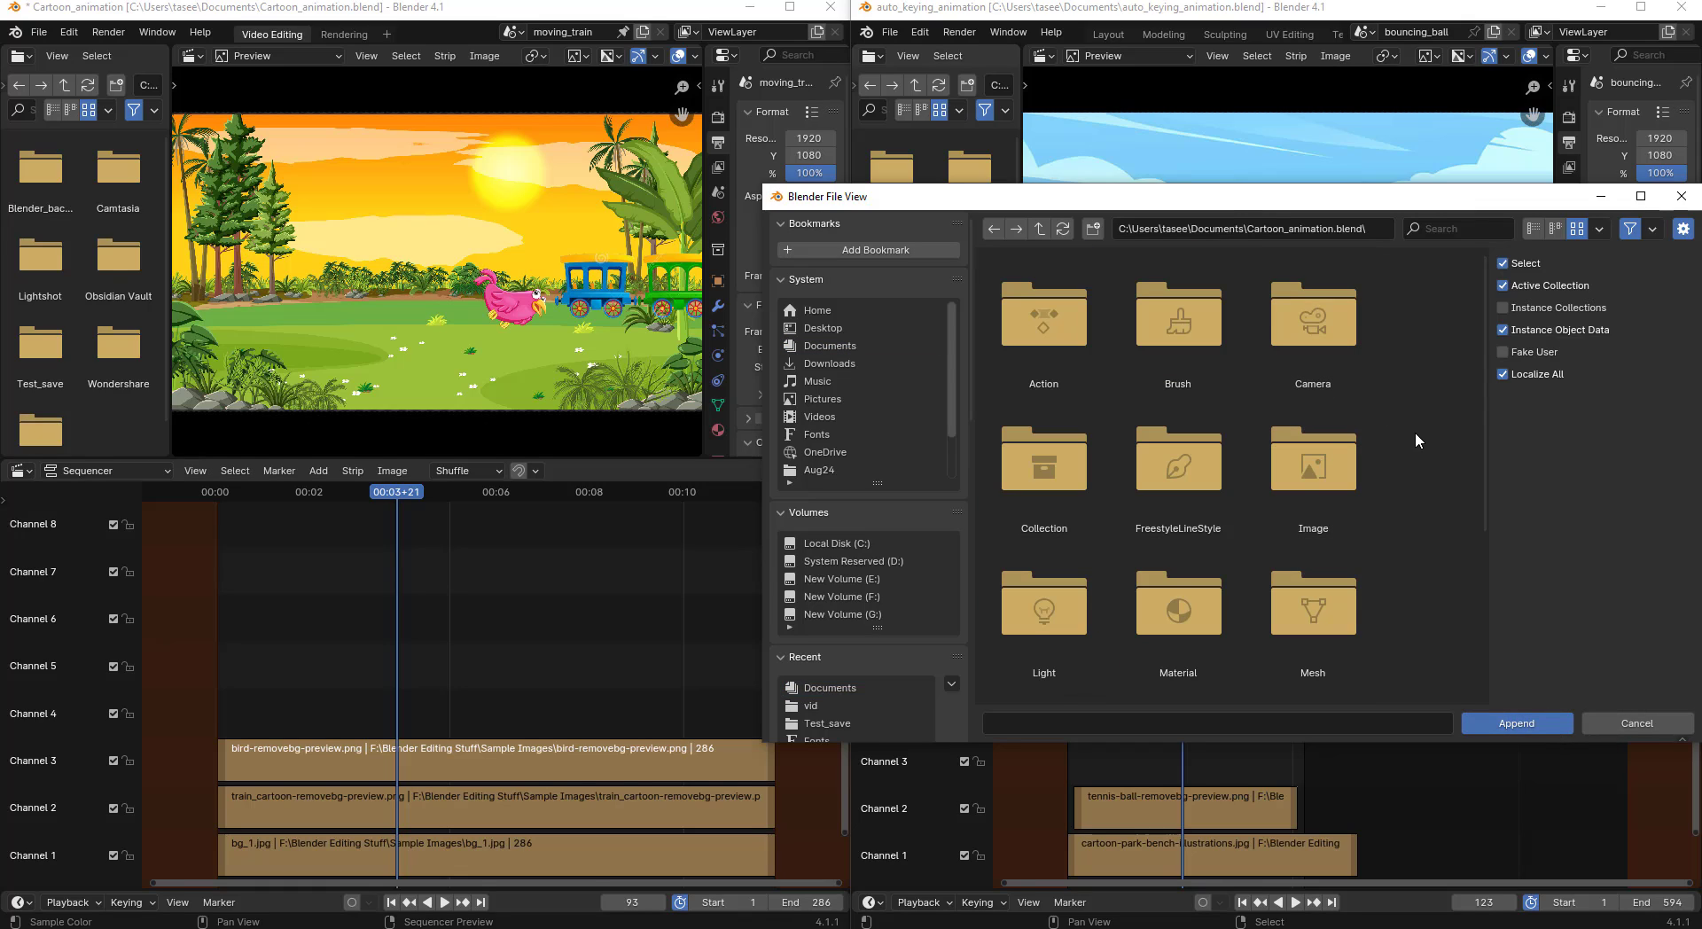
Examine the contents of the Collection and Image categories inside Cartoon_animation.blend, returning to the category overview.
{"action": "scroll", "coordinate": [1418, 435], "scroll_direction": "down", "scroll_amount": 3}
{"action": "scroll", "coordinate": [1415, 435], "scroll_direction": "up", "scroll_amount": 3}
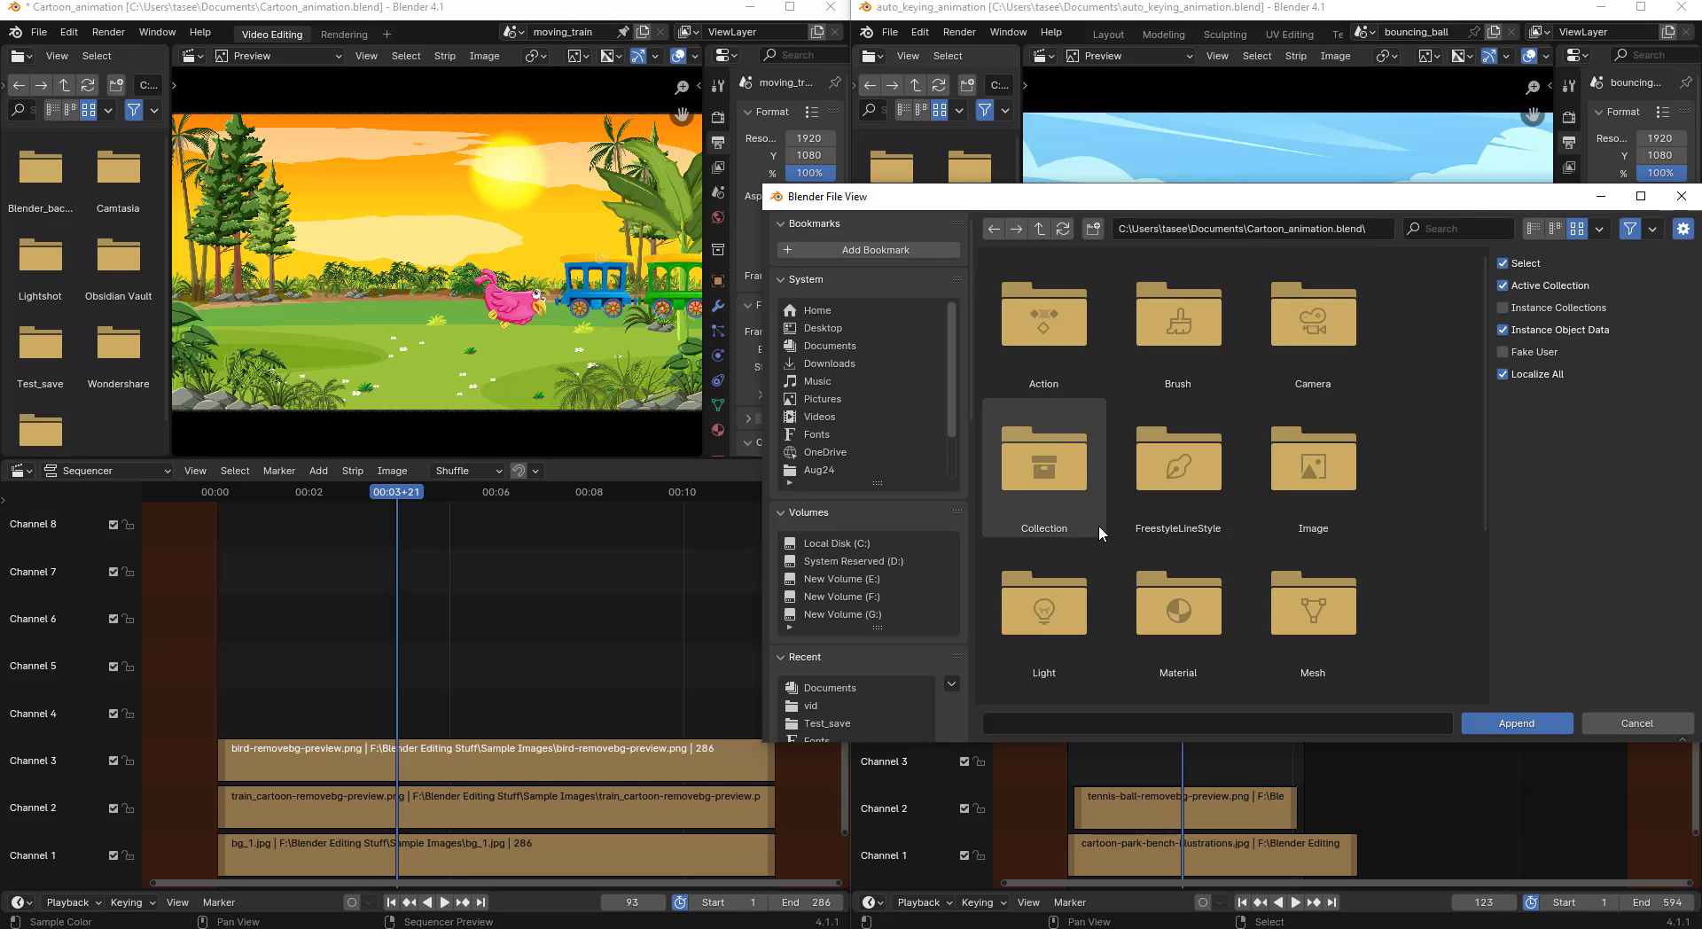
{"action": "left_click", "coordinate": [1075, 485]}
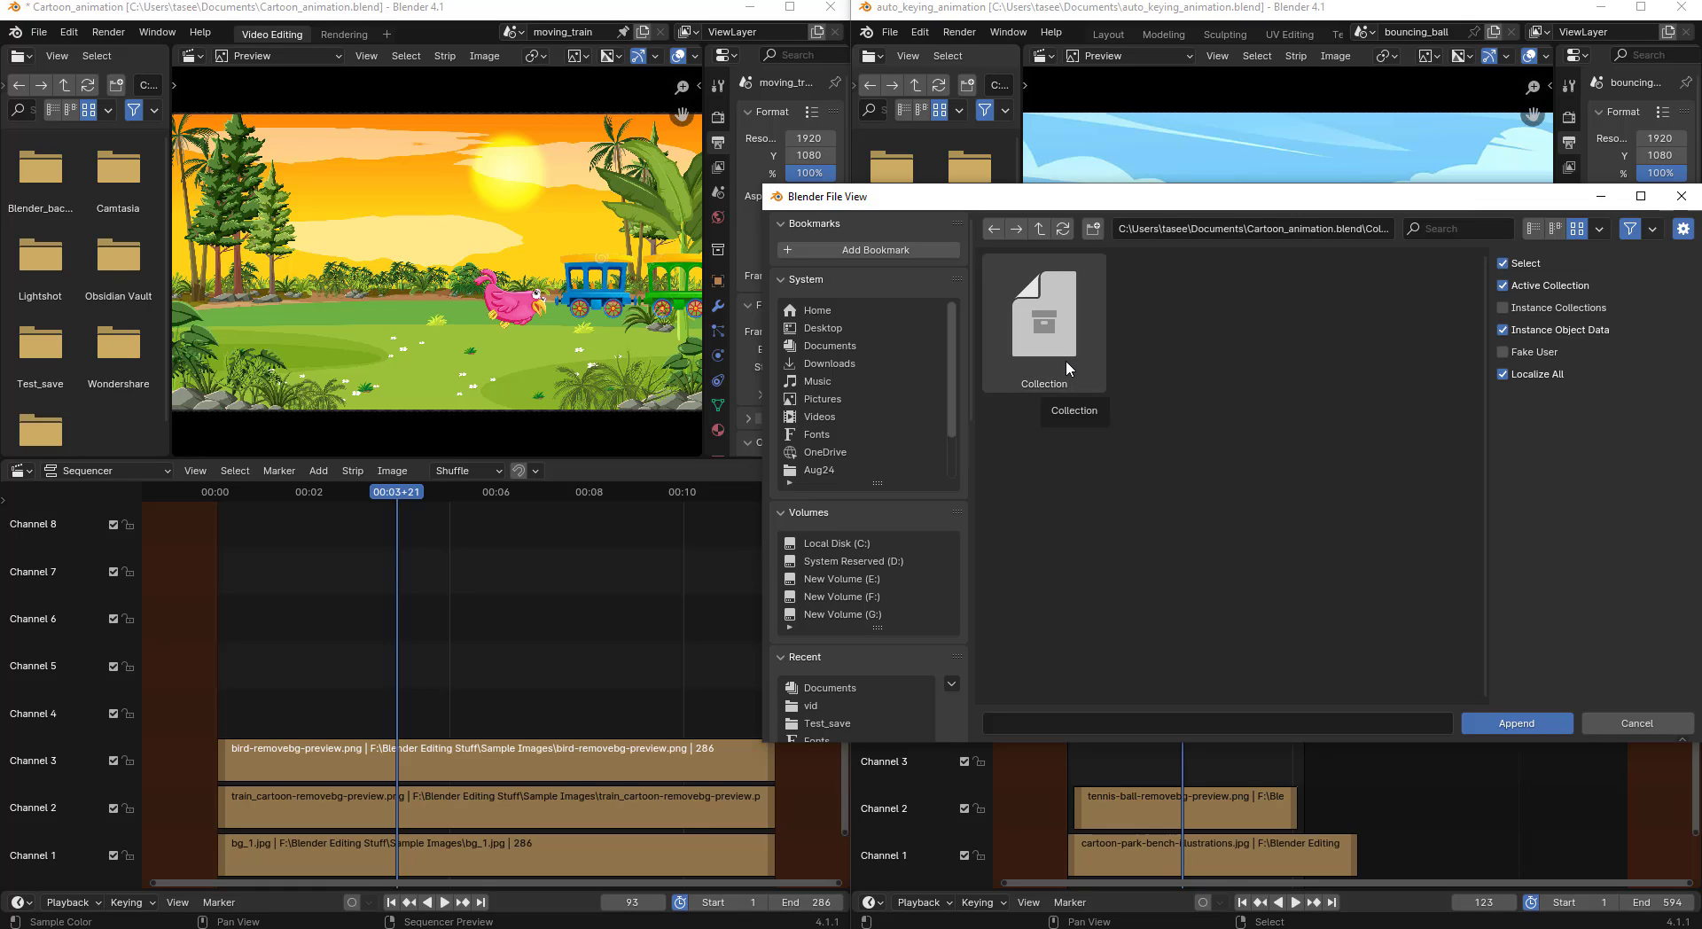
{"action": "left_click", "coordinate": [1039, 232]}
{"action": "scroll", "coordinate": [1366, 532], "scroll_direction": "down", "scroll_amount": 1}
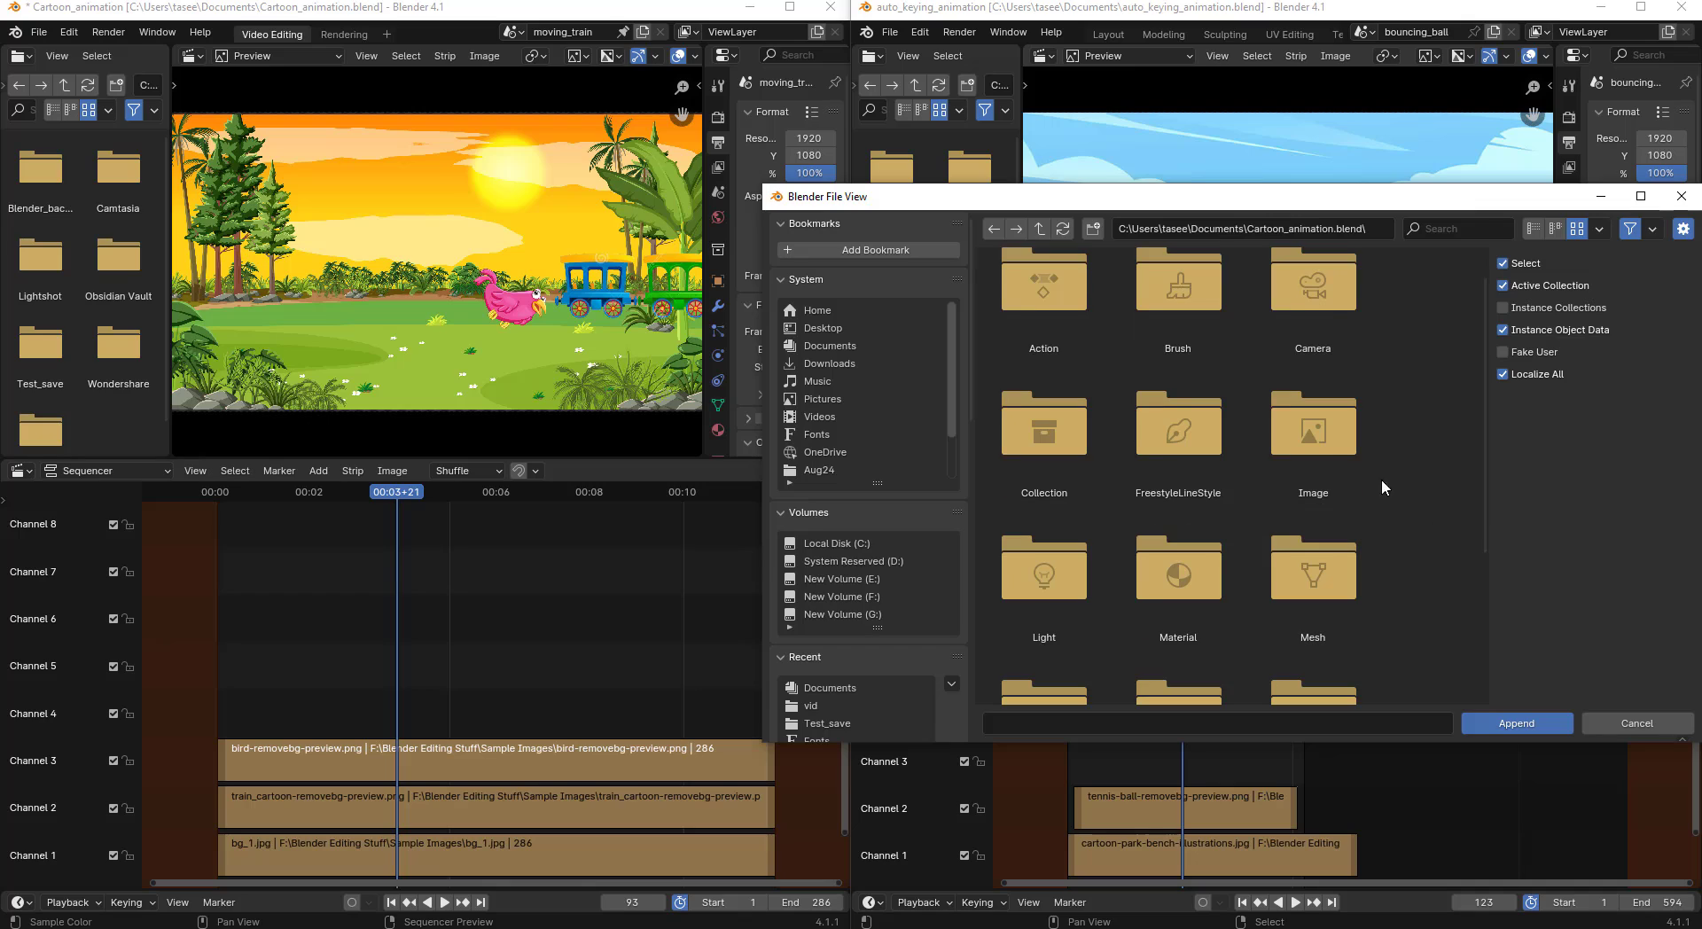
{"action": "left_click", "coordinate": [1337, 437]}
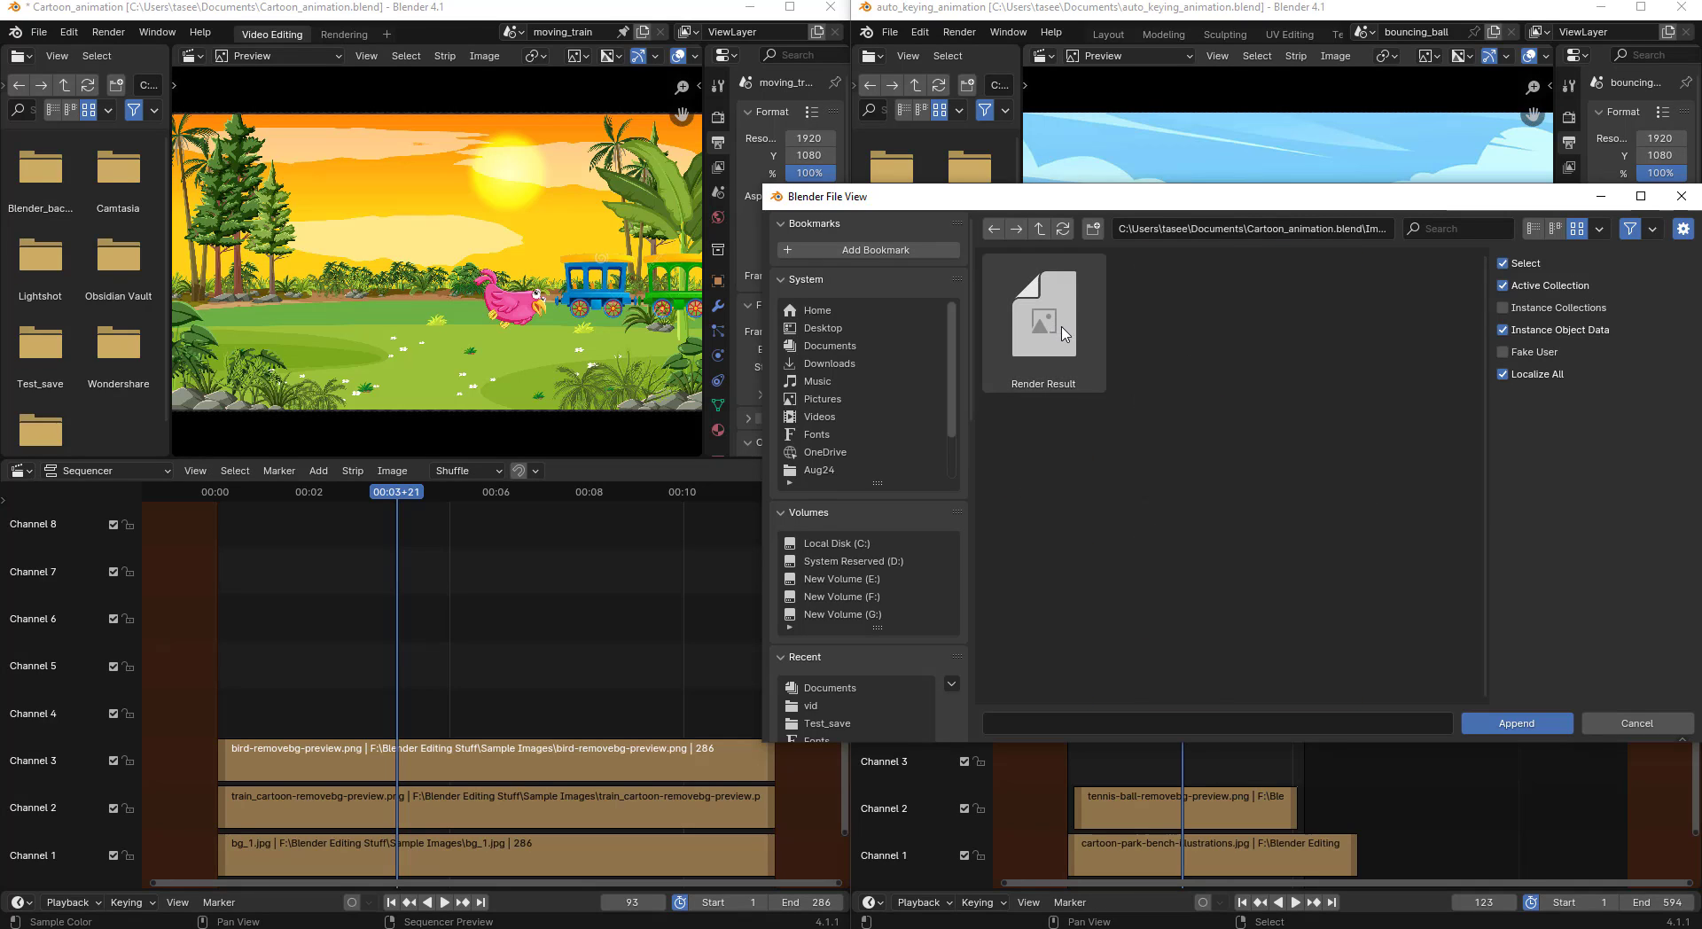
{"action": "left_click", "coordinate": [1039, 231]}
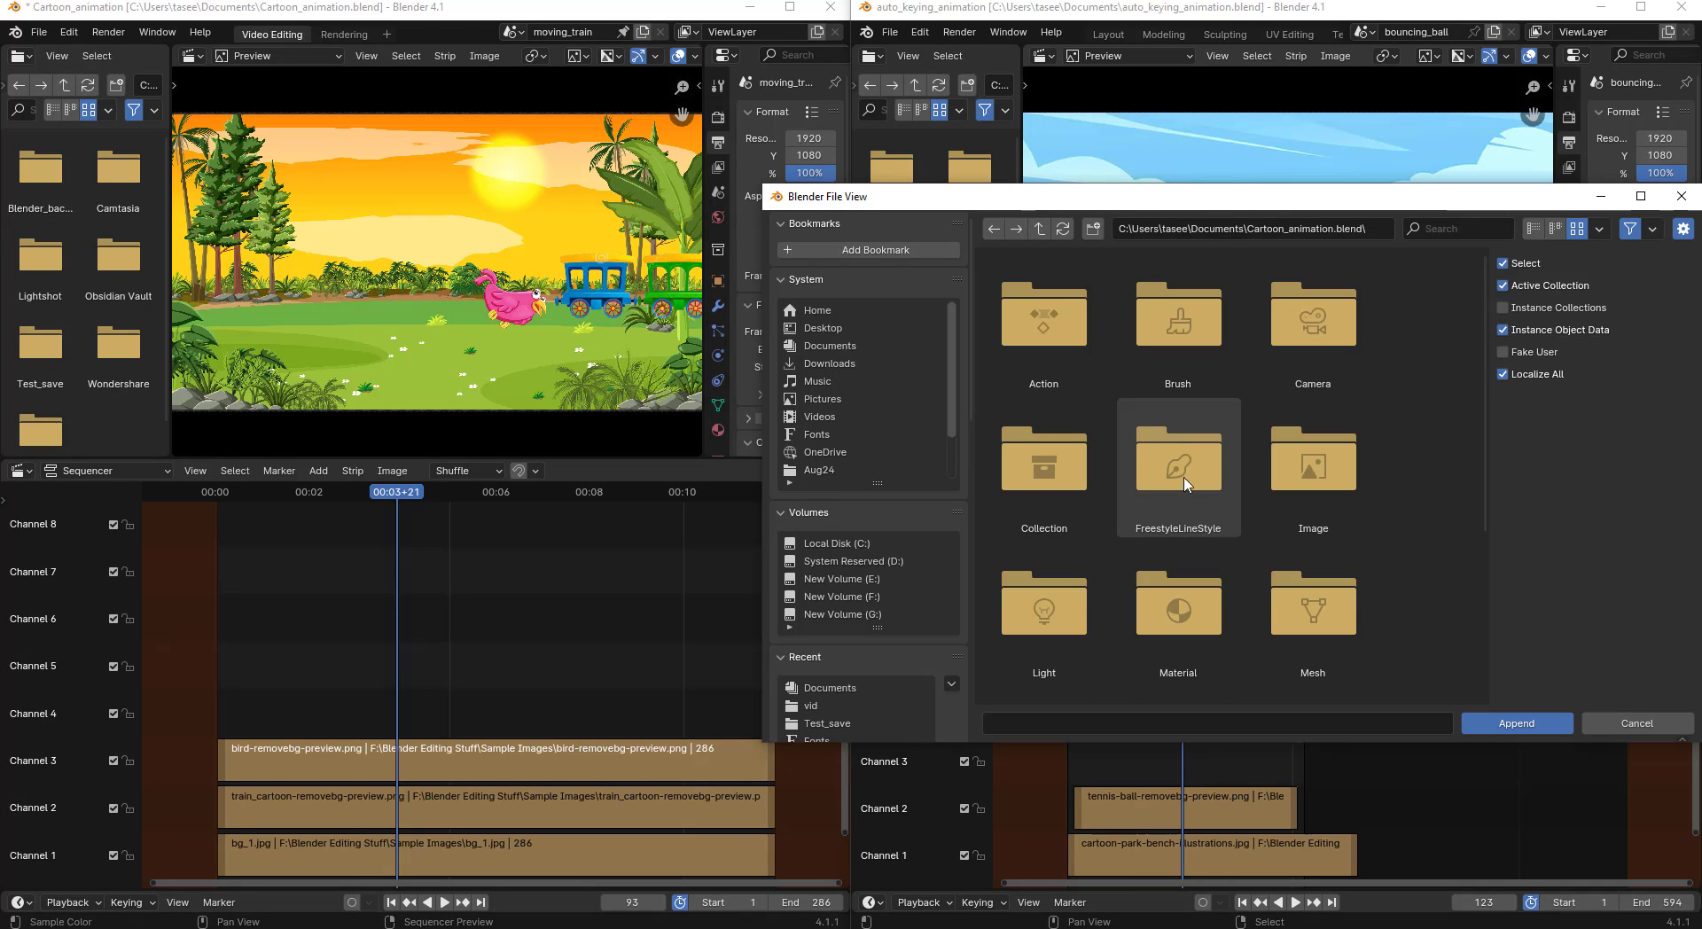
Examine the contents of the Object and Scene categories inside Cartoon_animation.blend, returning to the category overview.
{"action": "scroll", "coordinate": [1248, 550], "scroll_direction": "down", "scroll_amount": 2}
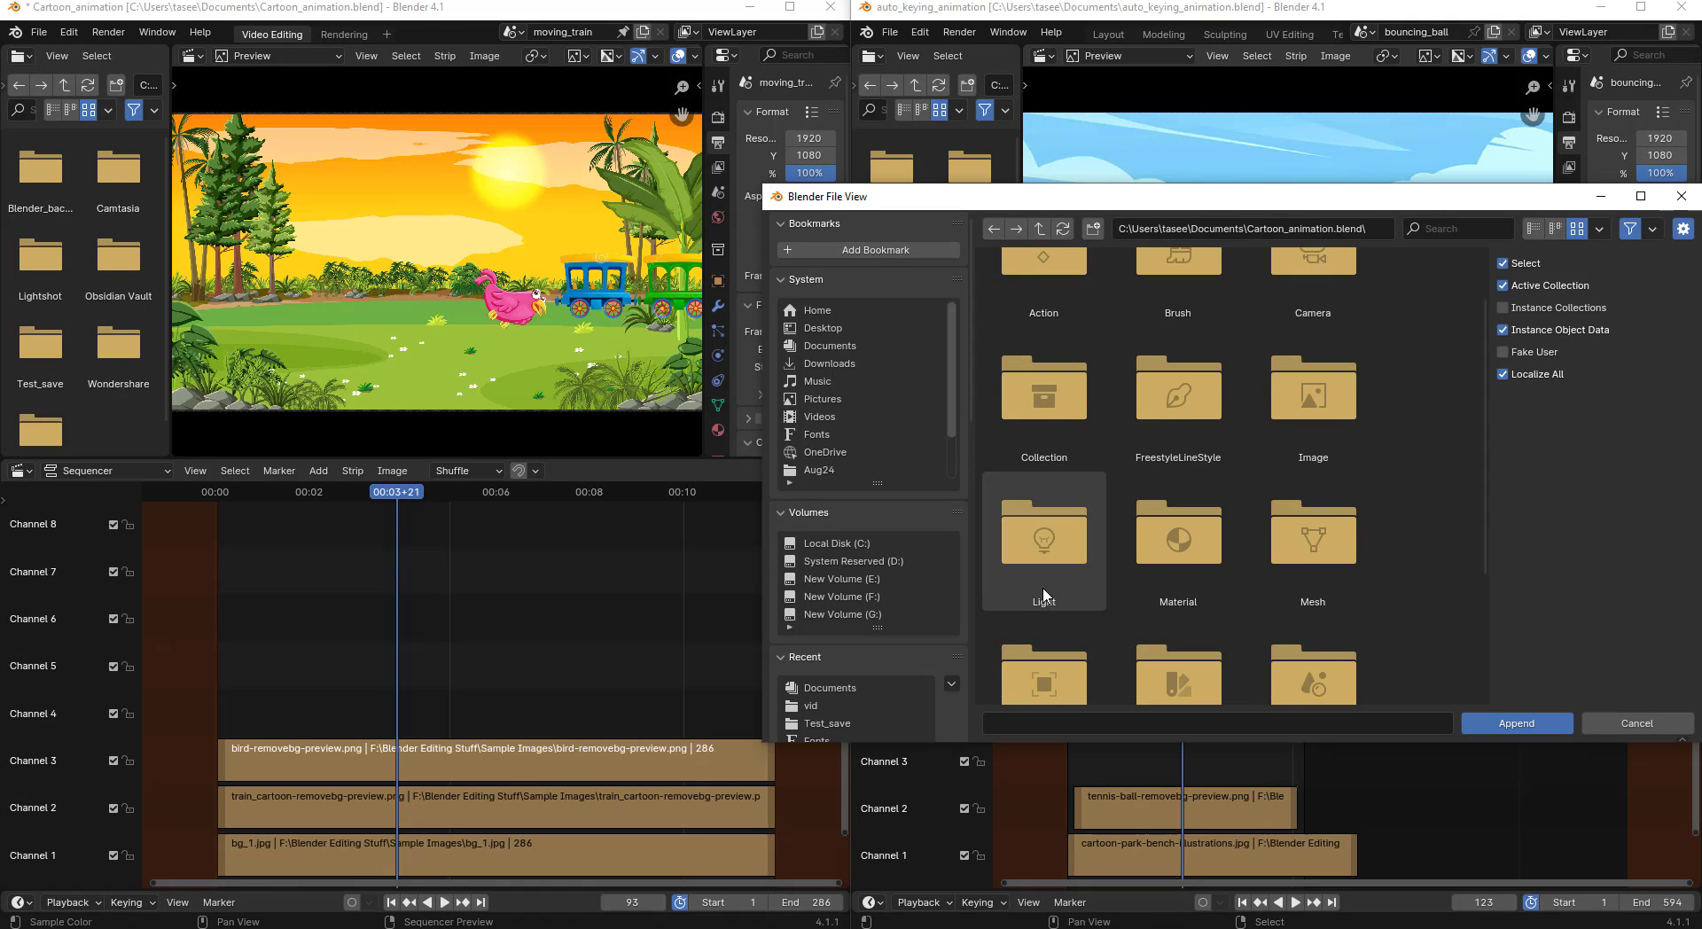
{"action": "scroll", "coordinate": [1179, 612], "scroll_direction": "down", "scroll_amount": 1}
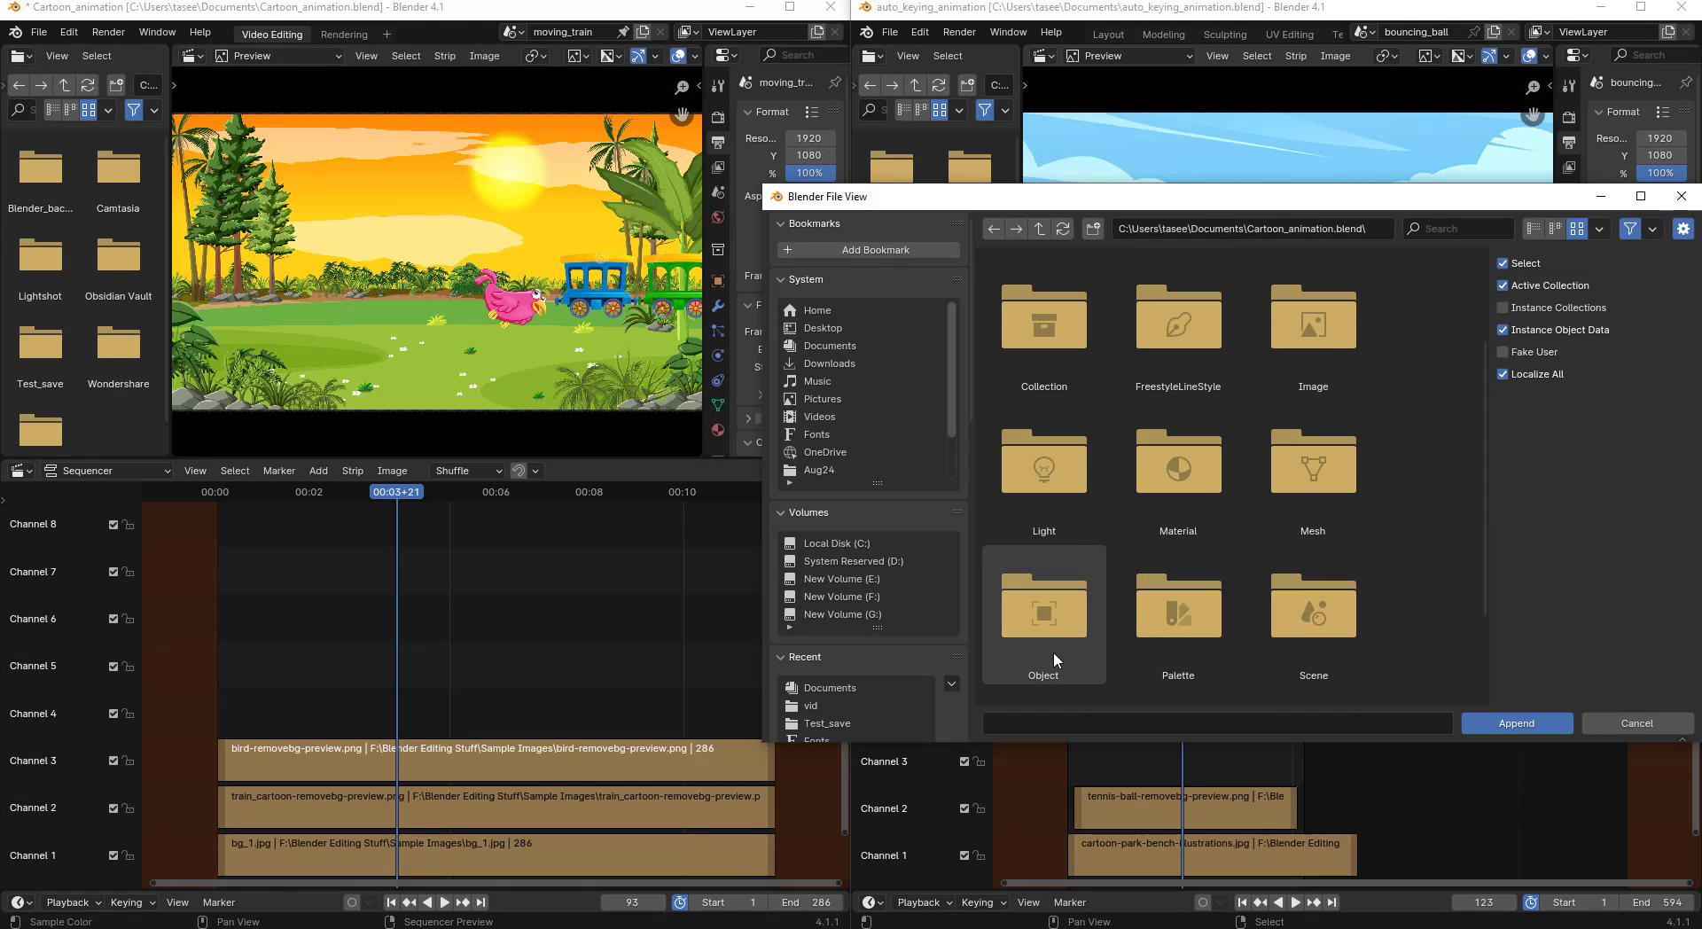
{"action": "left_click", "coordinate": [1046, 621]}
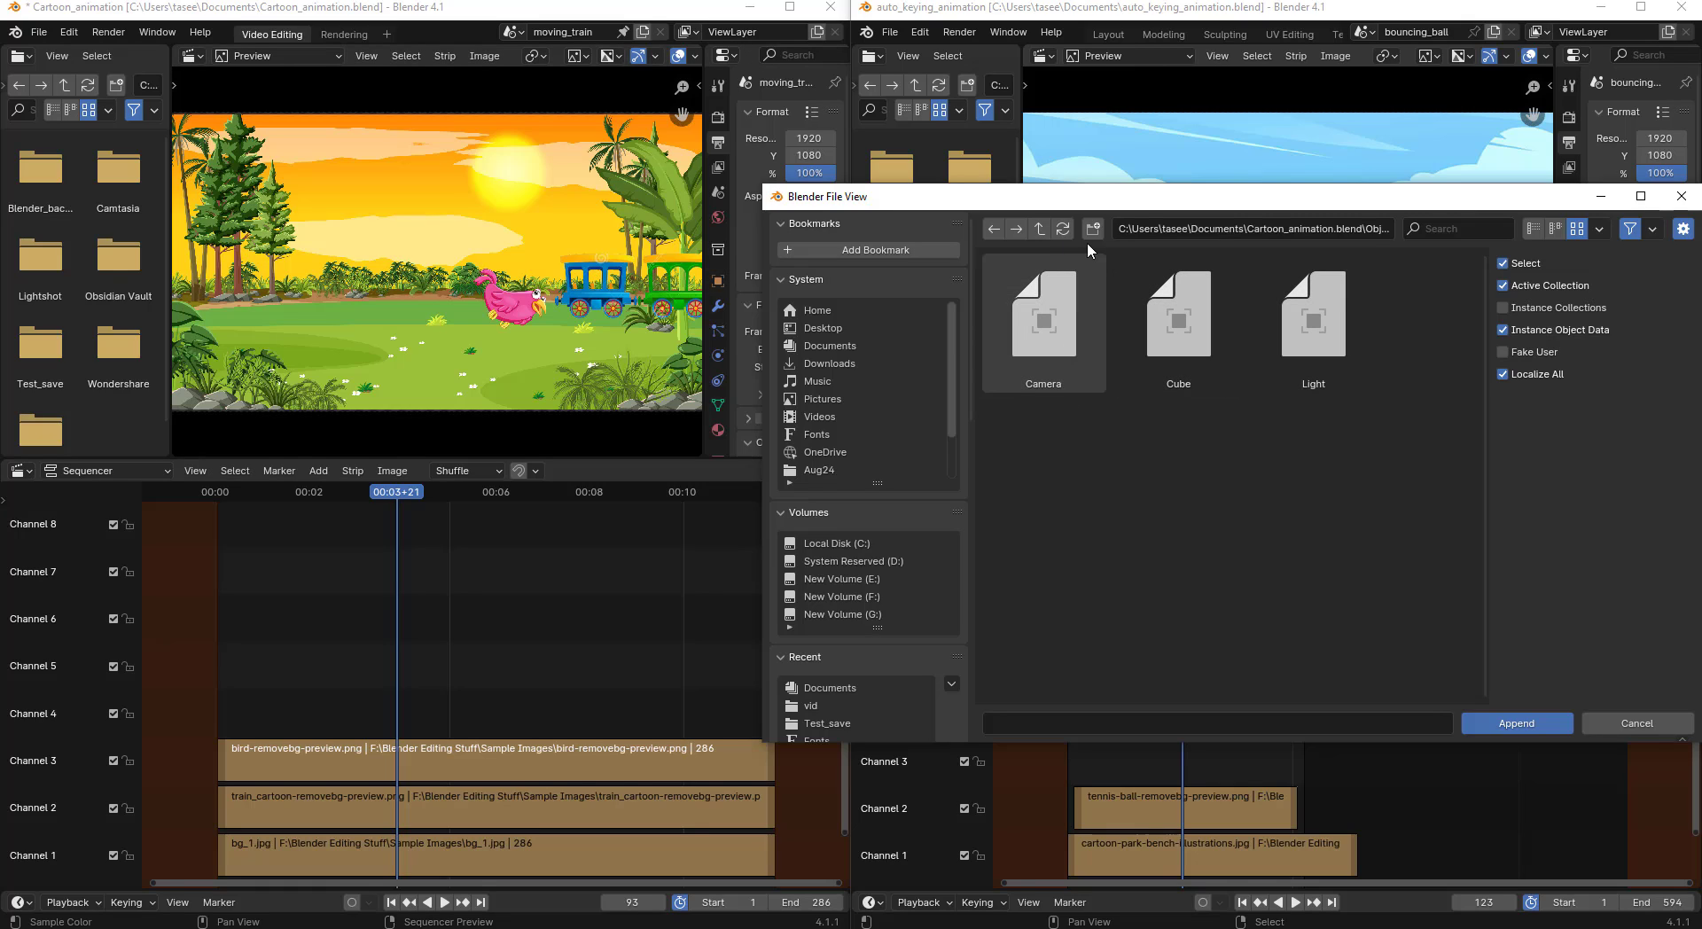
{"action": "left_click", "coordinate": [1040, 227]}
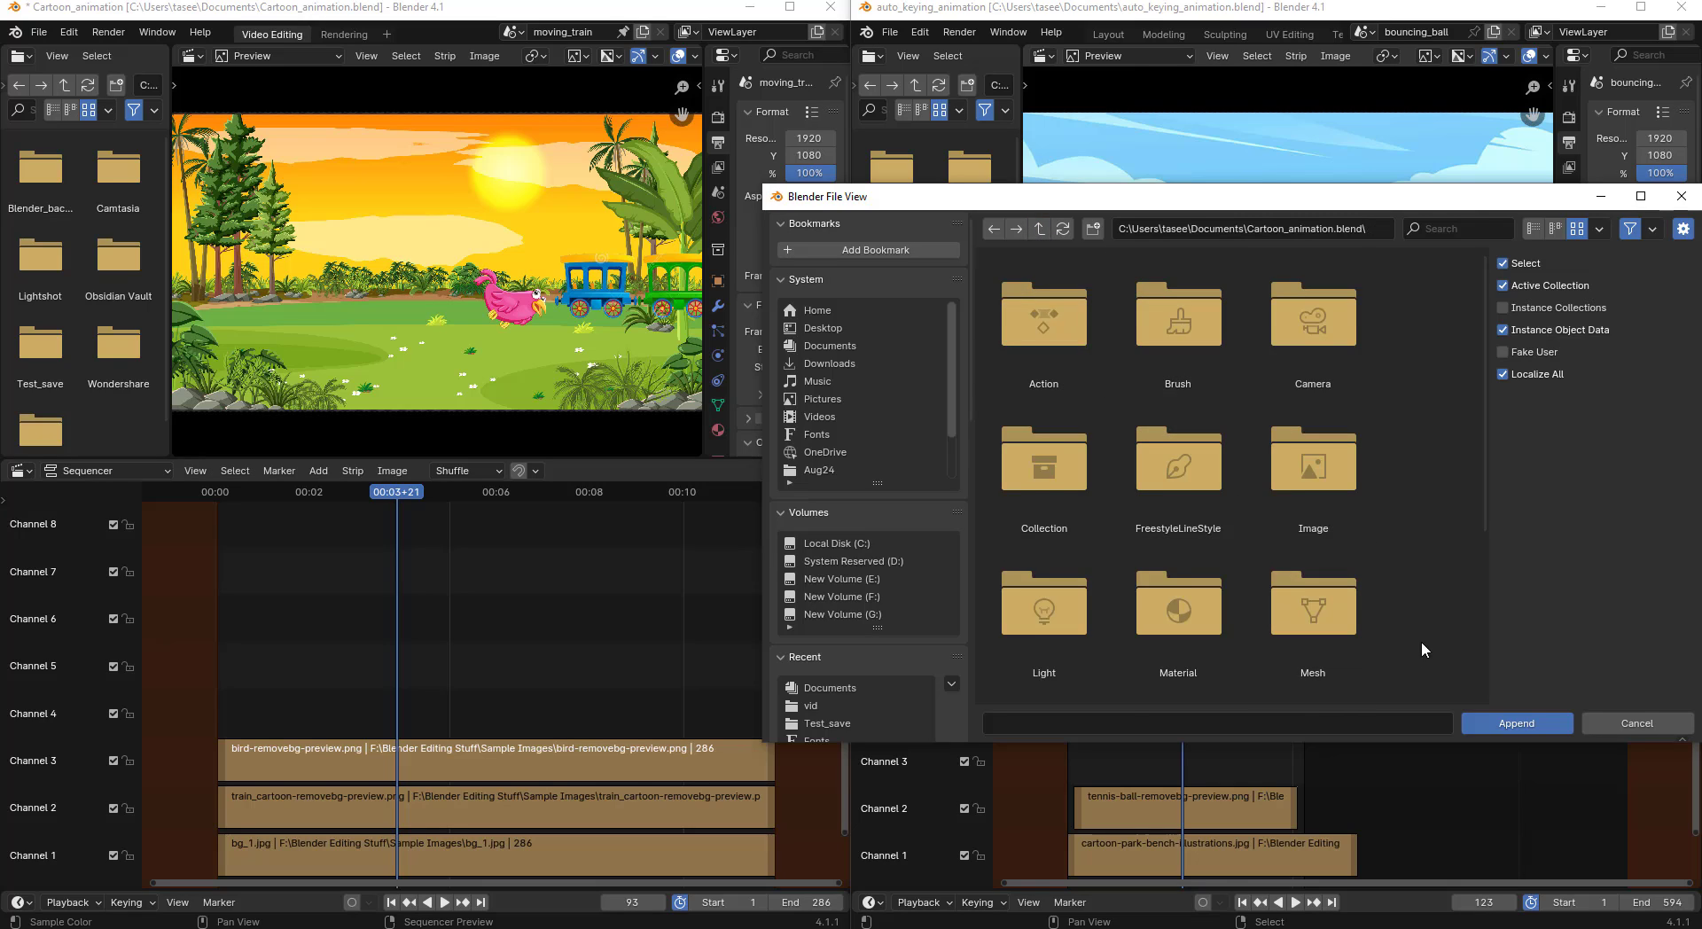
{"action": "scroll", "coordinate": [1419, 620], "scroll_direction": "down", "scroll_amount": 2}
{"action": "scroll", "coordinate": [1408, 599], "scroll_direction": "down", "scroll_amount": 1}
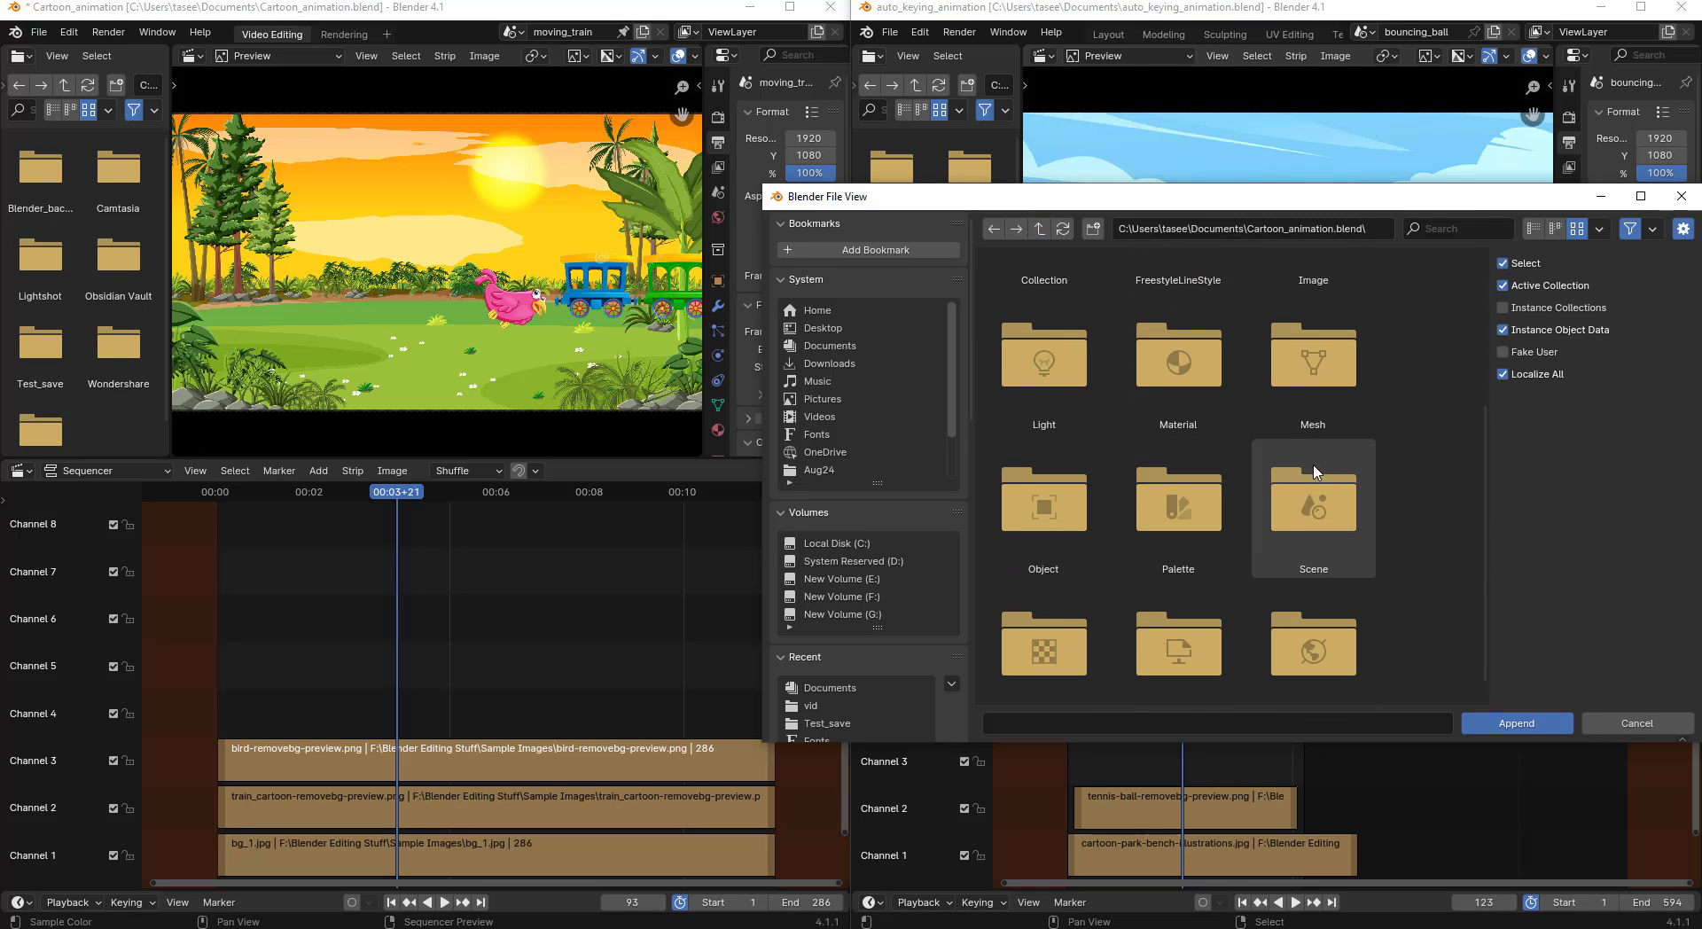
{"action": "left_click", "coordinate": [1064, 522]}
{"action": "double_click", "coordinate": [1064, 521]}
{"action": "left_click", "coordinate": [1041, 227]}
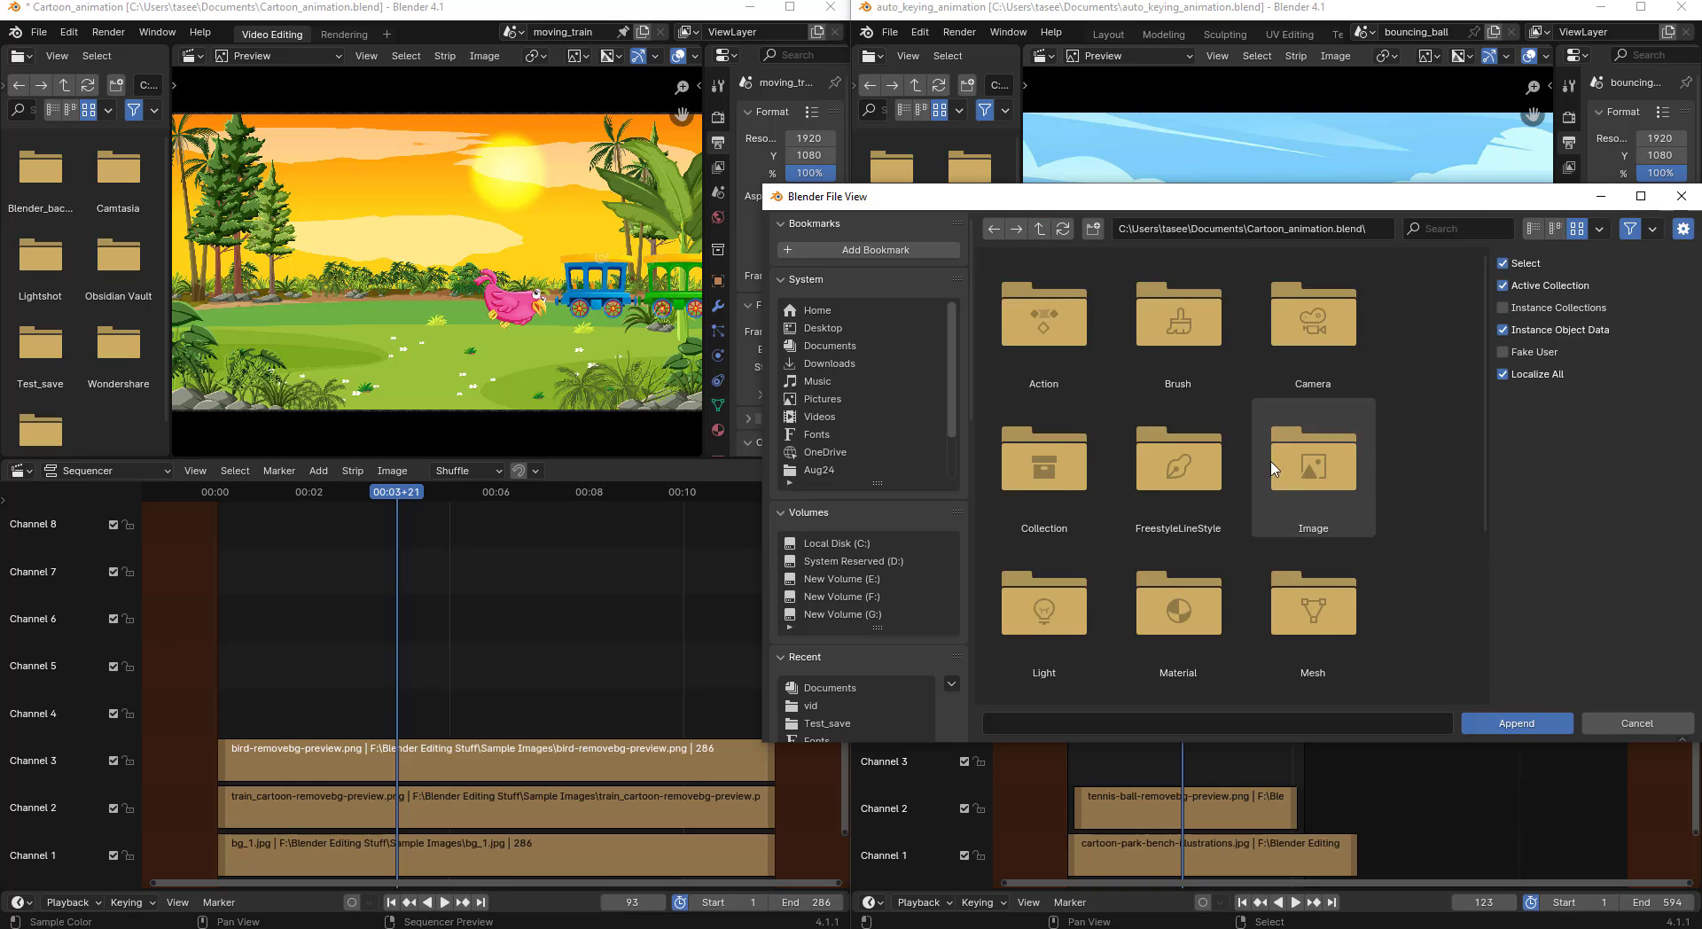
{"action": "scroll", "coordinate": [1431, 578], "scroll_direction": "down", "scroll_amount": 1}
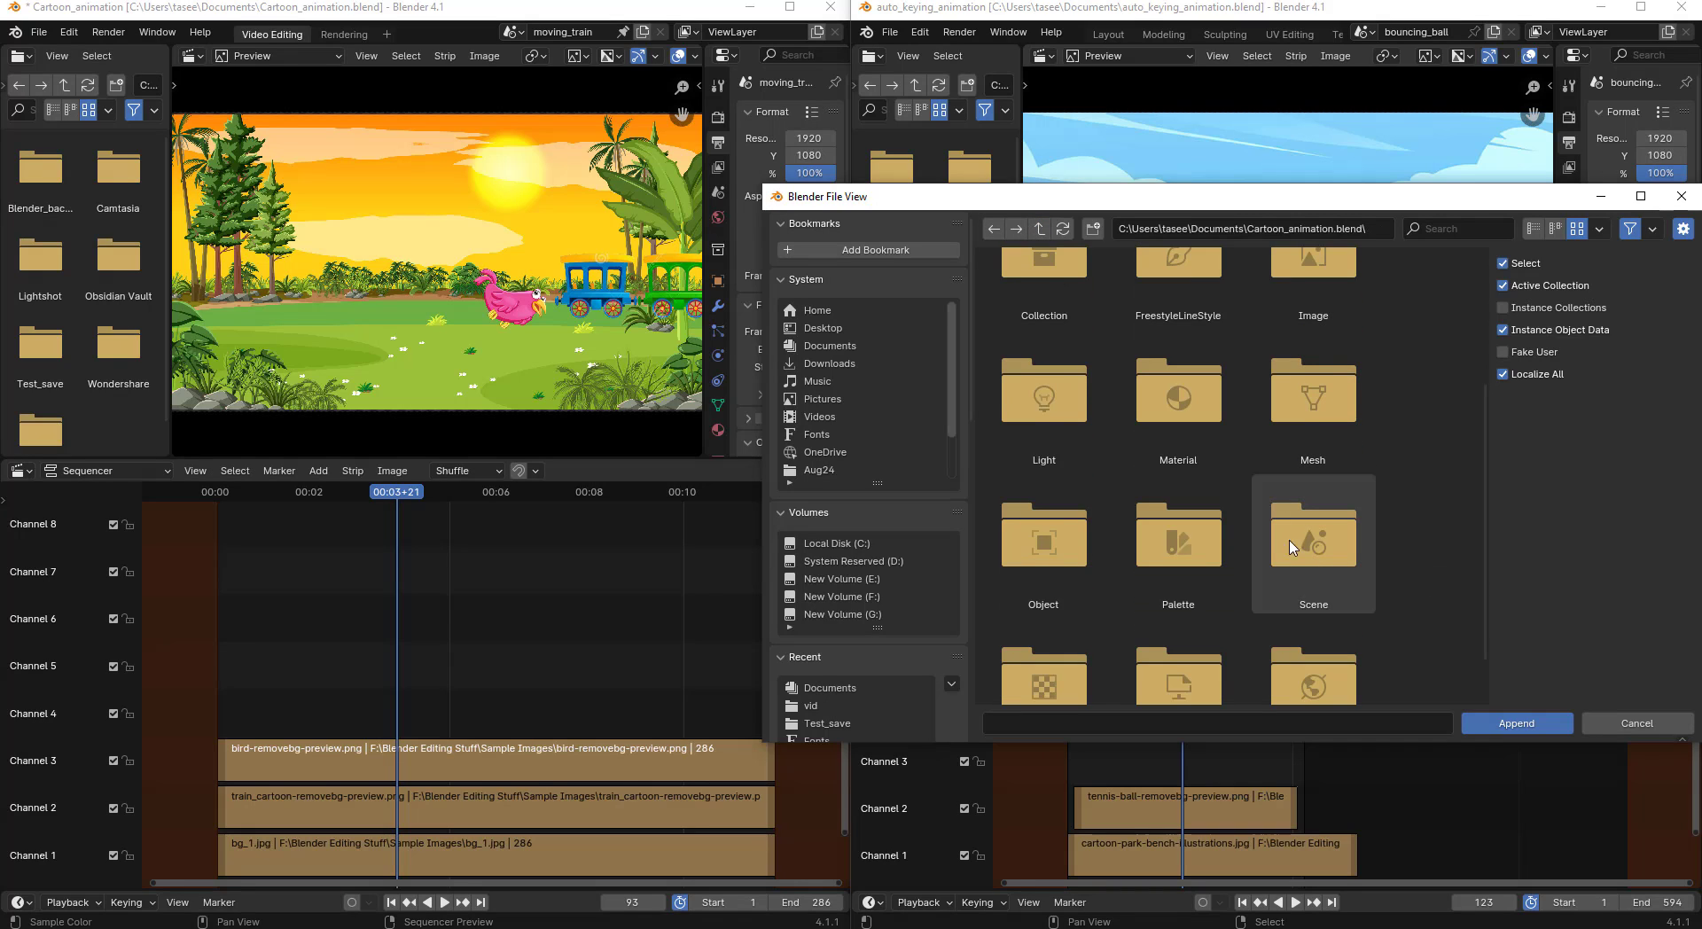
{"action": "scroll", "coordinate": [1355, 549], "scroll_direction": "down", "scroll_amount": 1}
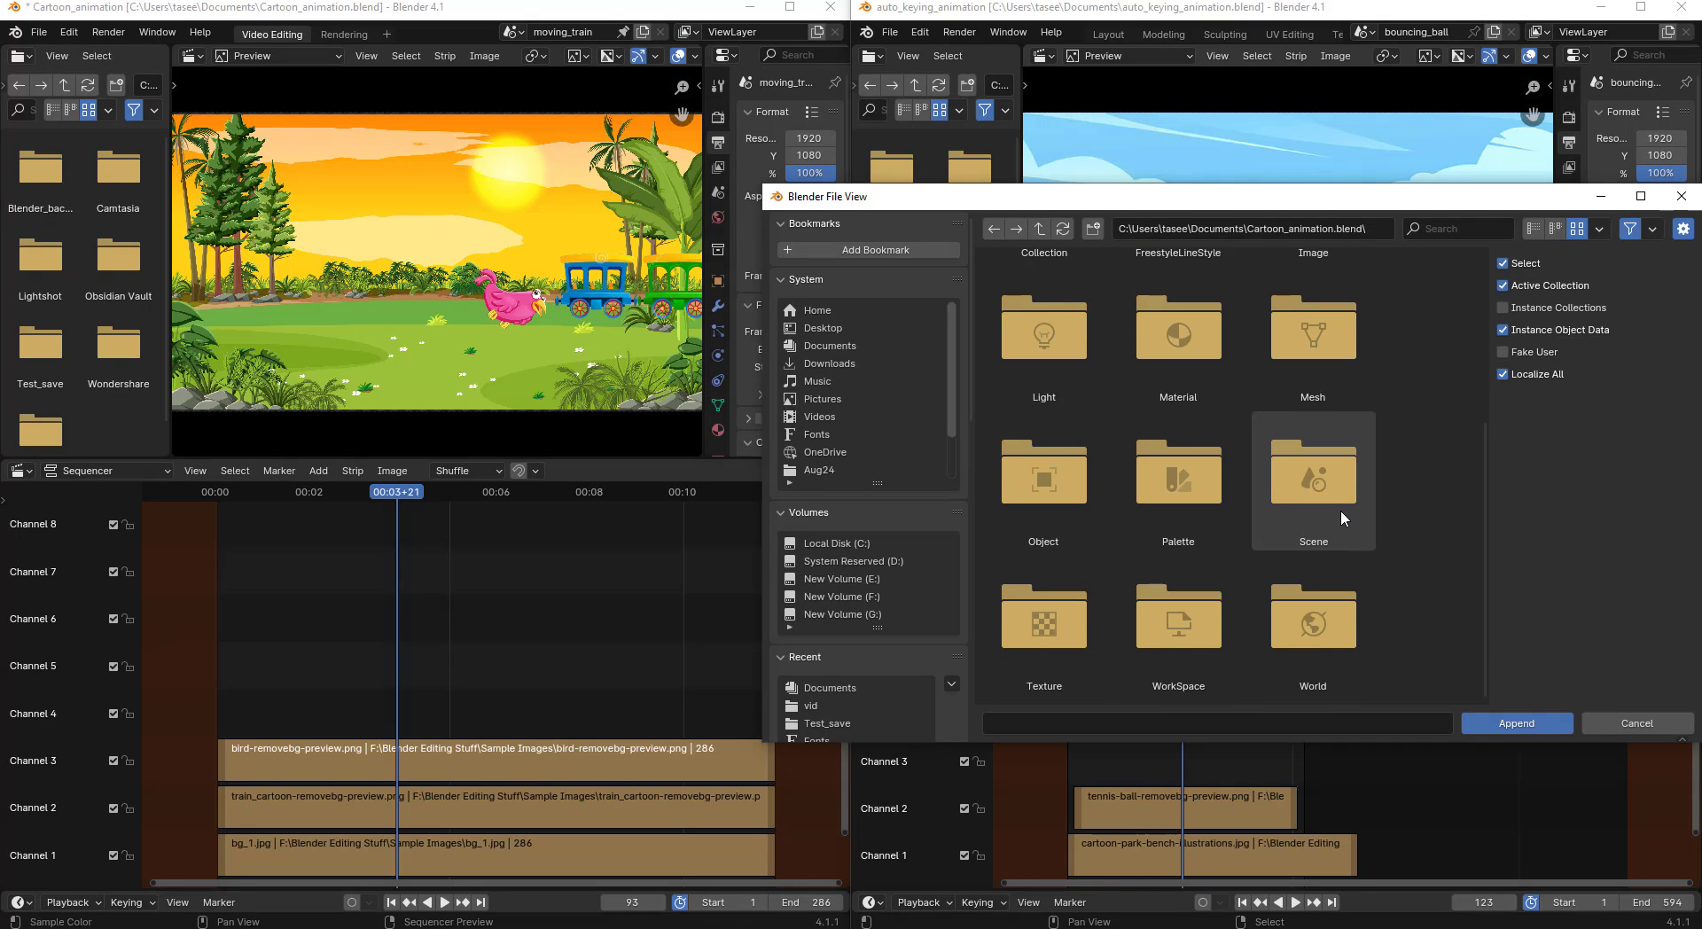
{"action": "double_click", "coordinate": [1335, 510]}
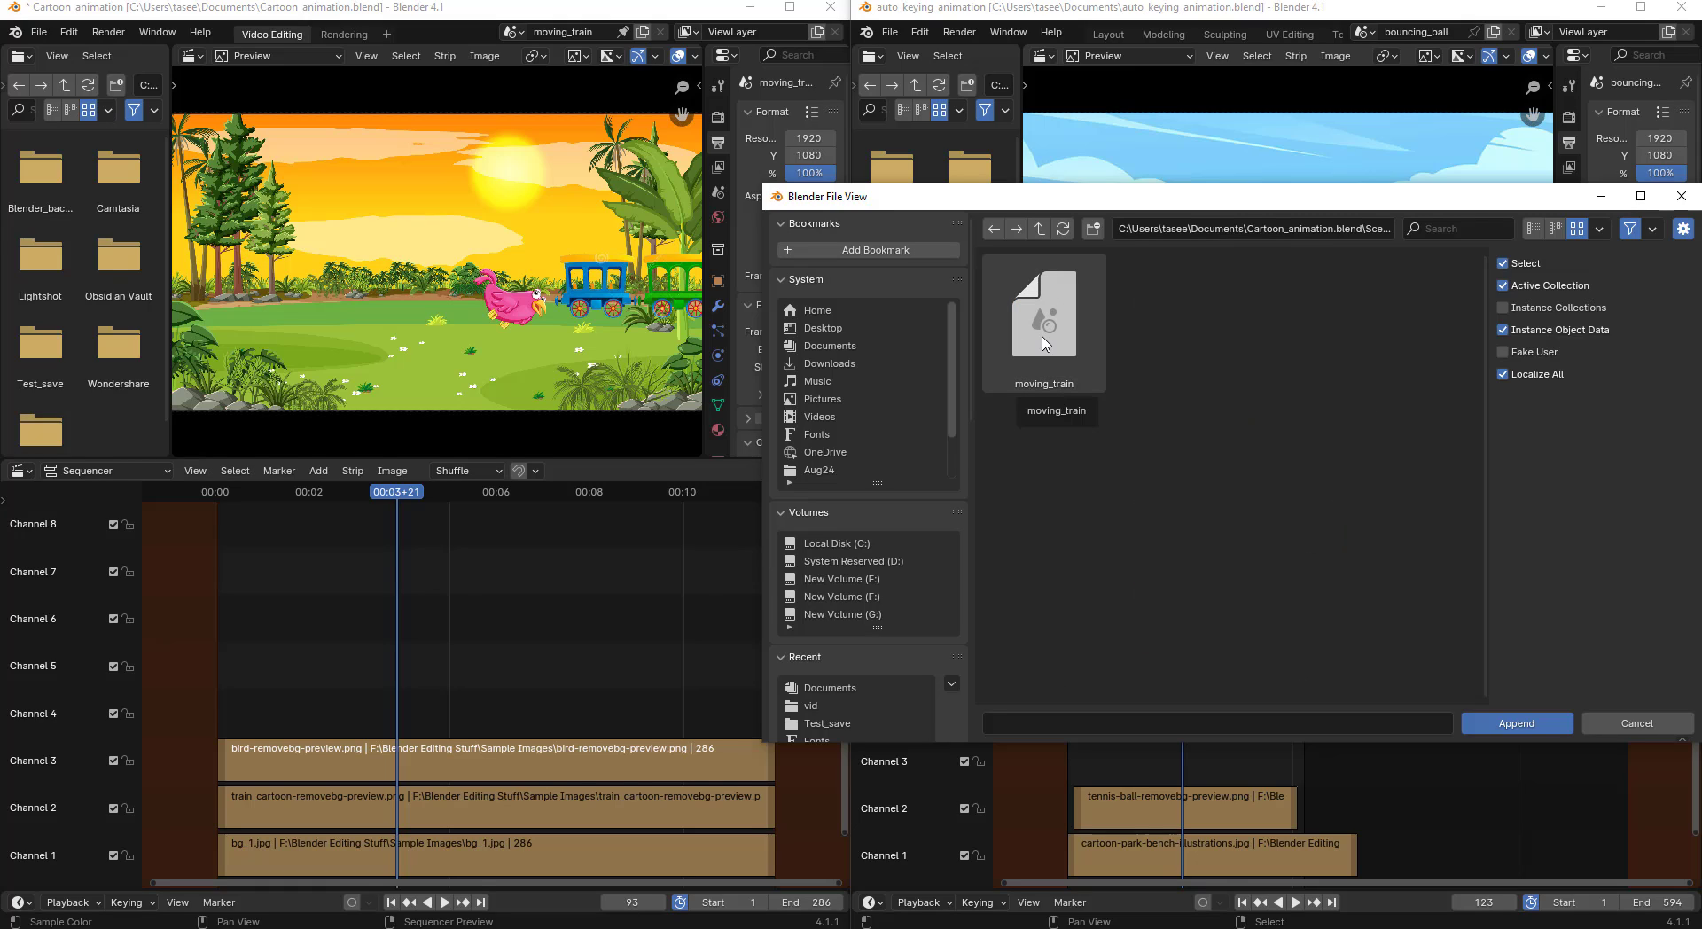
{"action": "left_click", "coordinate": [1041, 230]}
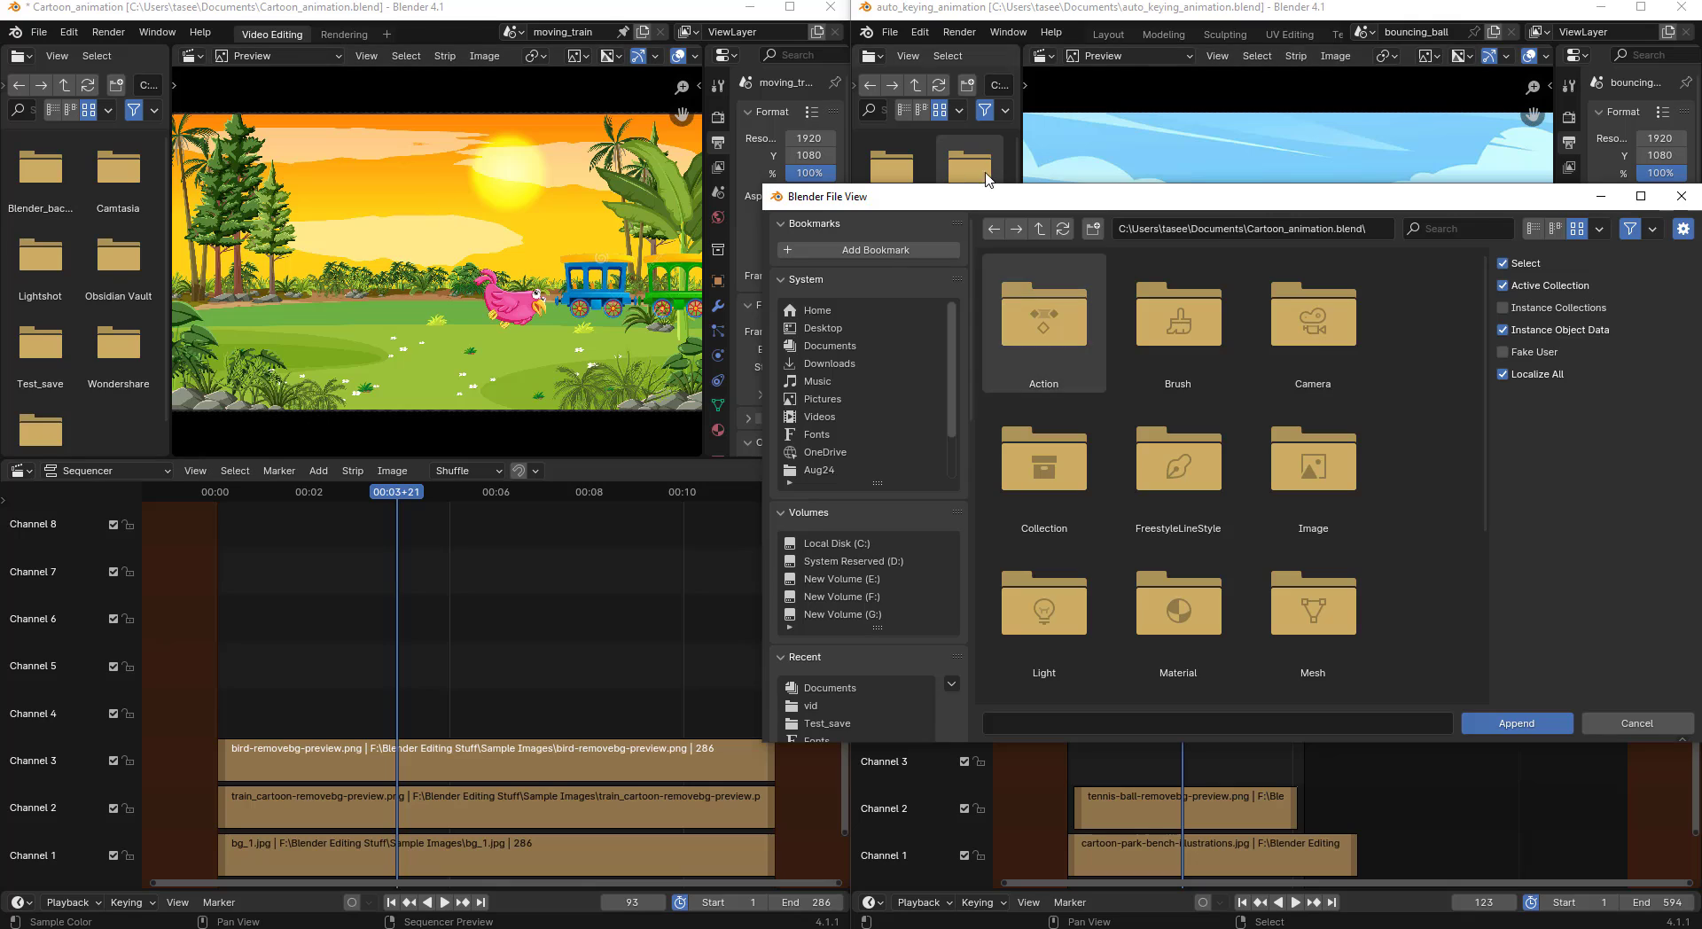
Append the moving_train scene from the Scene category of Cartoon_animation.blend to the auto_keying_animation project.
{"action": "scroll", "coordinate": [1289, 550], "scroll_direction": "down", "scroll_amount": 2}
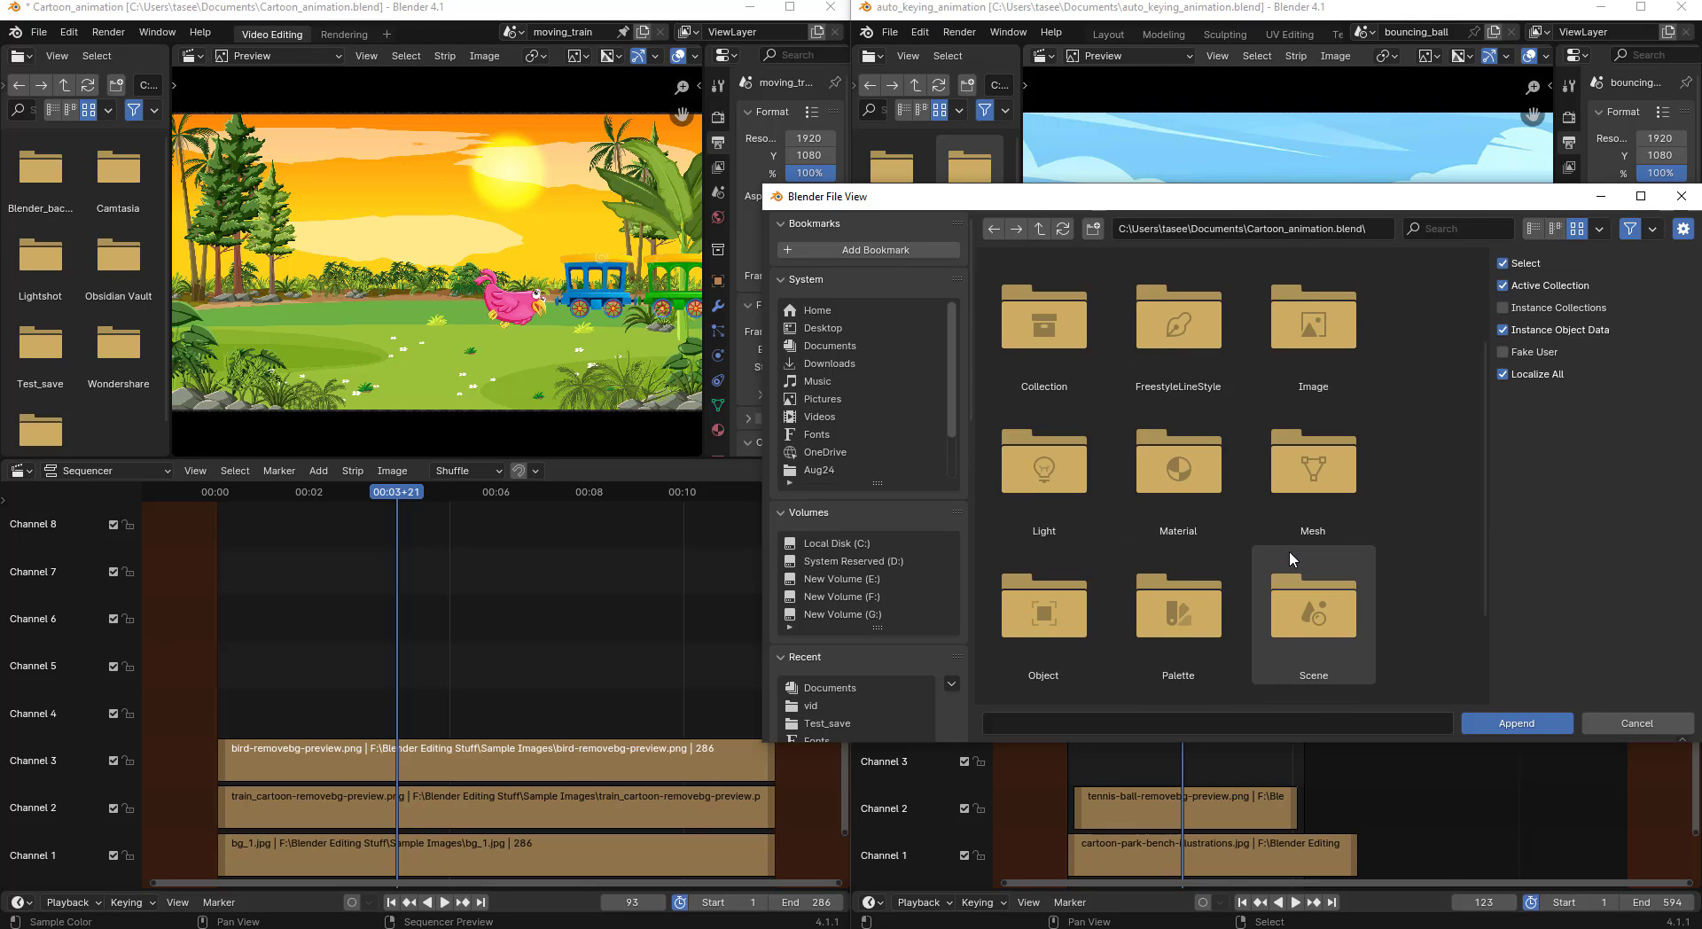
{"action": "scroll", "coordinate": [1289, 550], "scroll_direction": "down", "scroll_amount": 2}
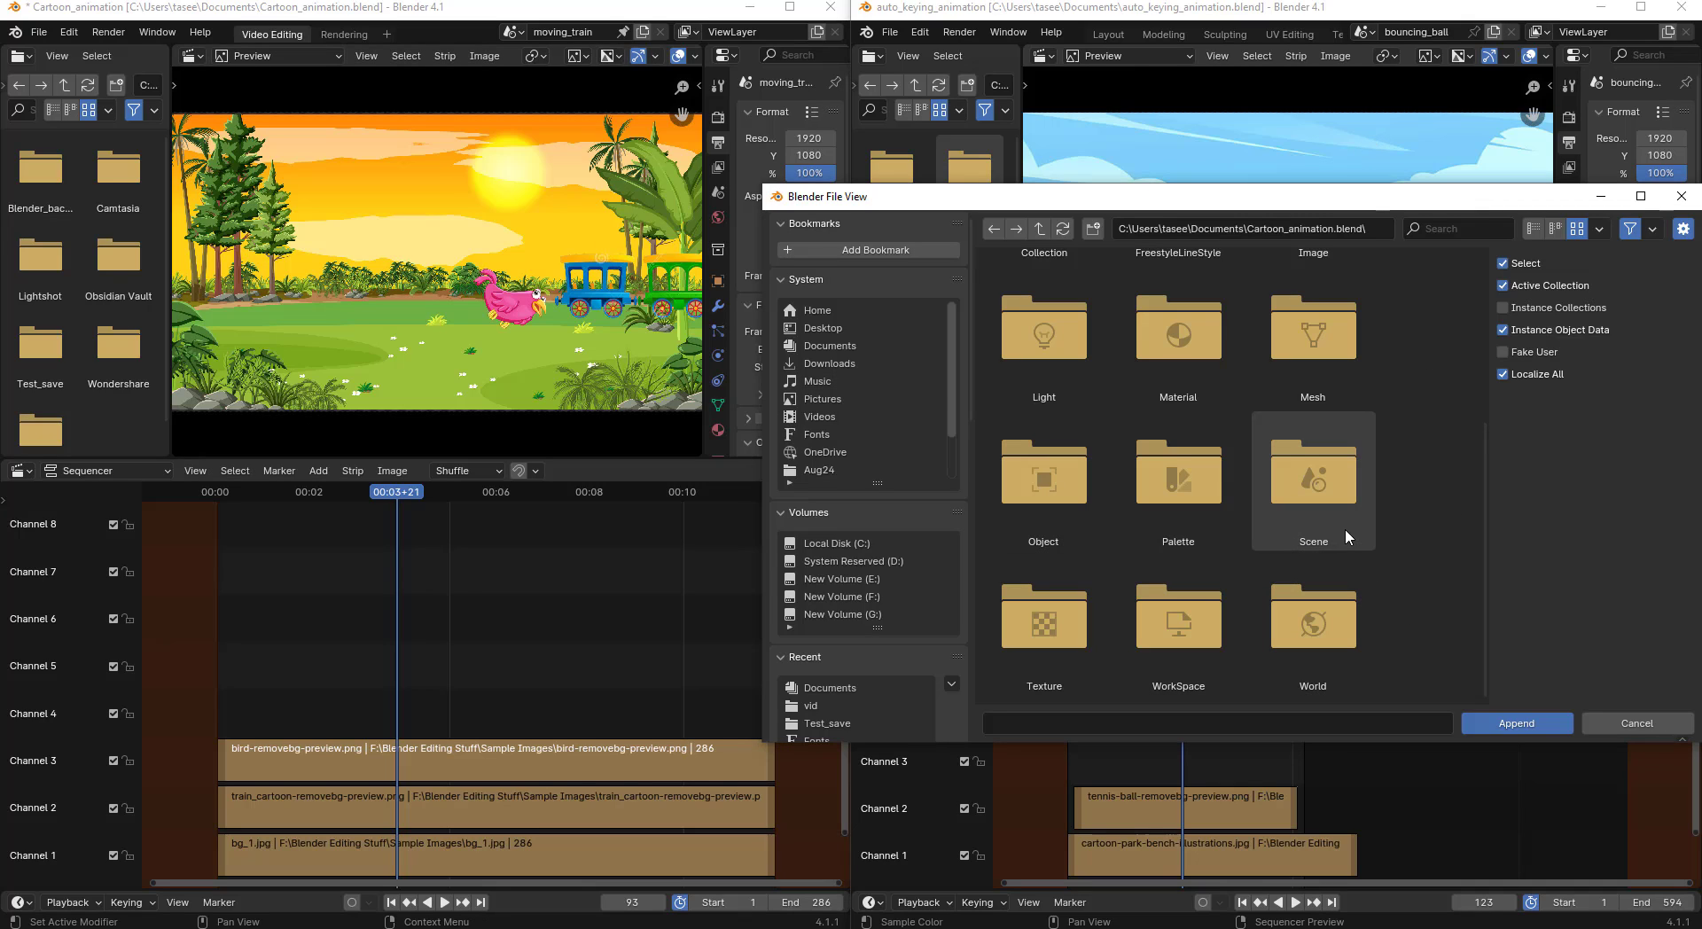
{"action": "left_click", "coordinate": [1338, 479]}
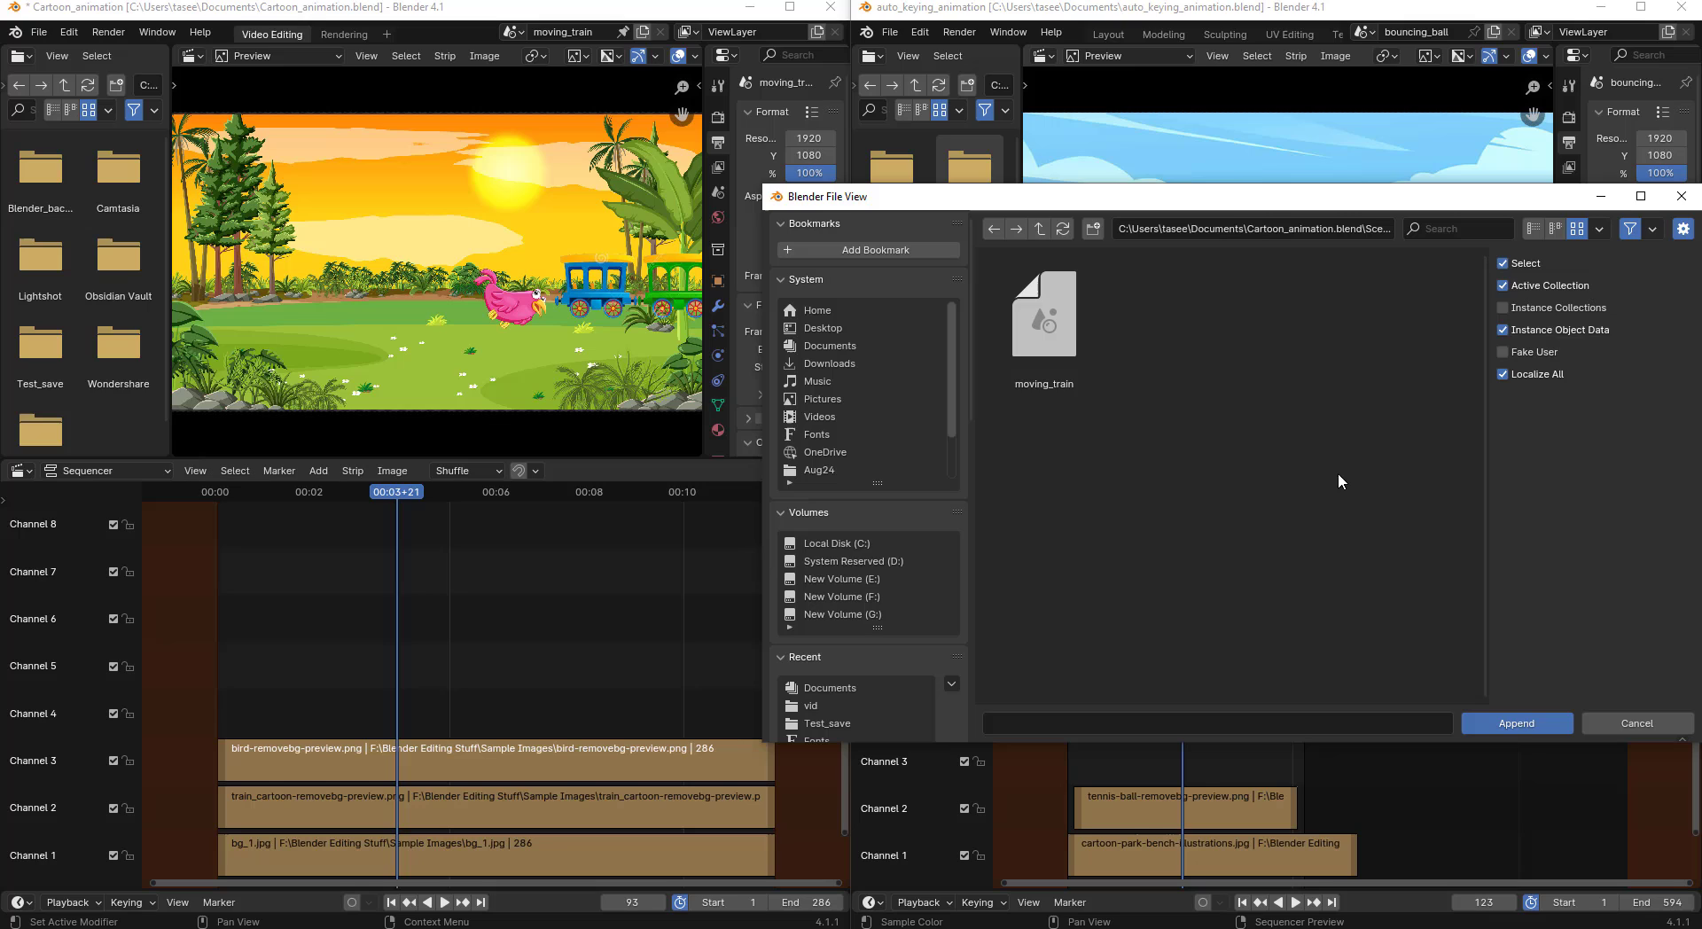
{"action": "left_click", "coordinate": [1050, 324]}
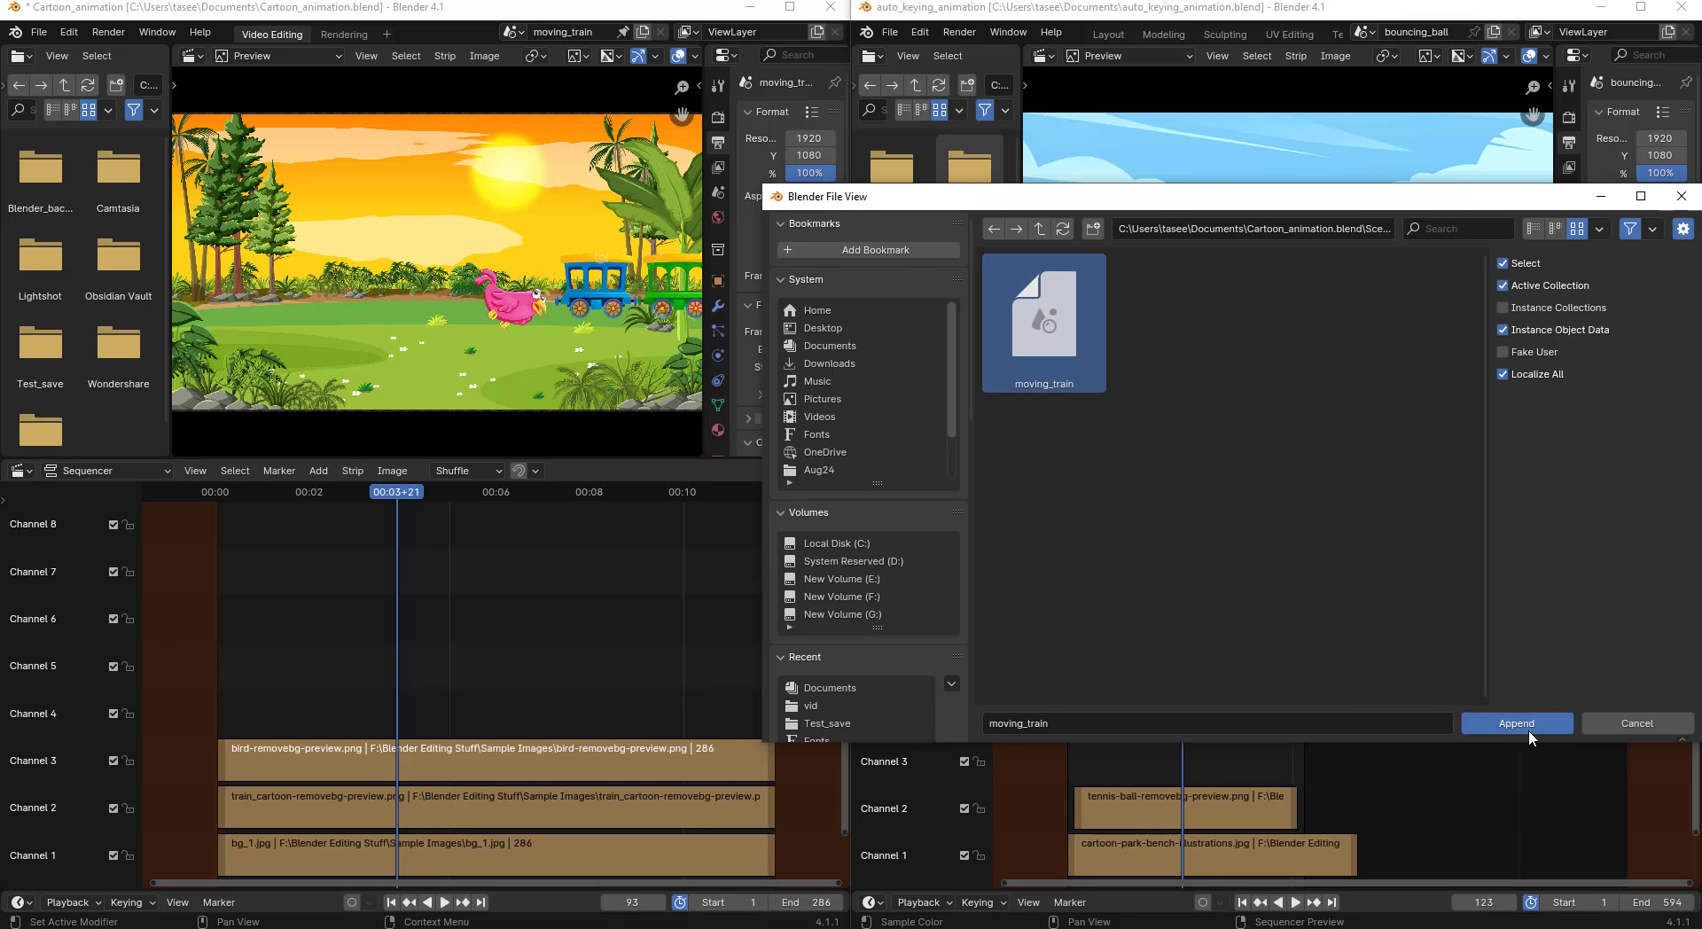
{"action": "left_click", "coordinate": [1529, 731]}
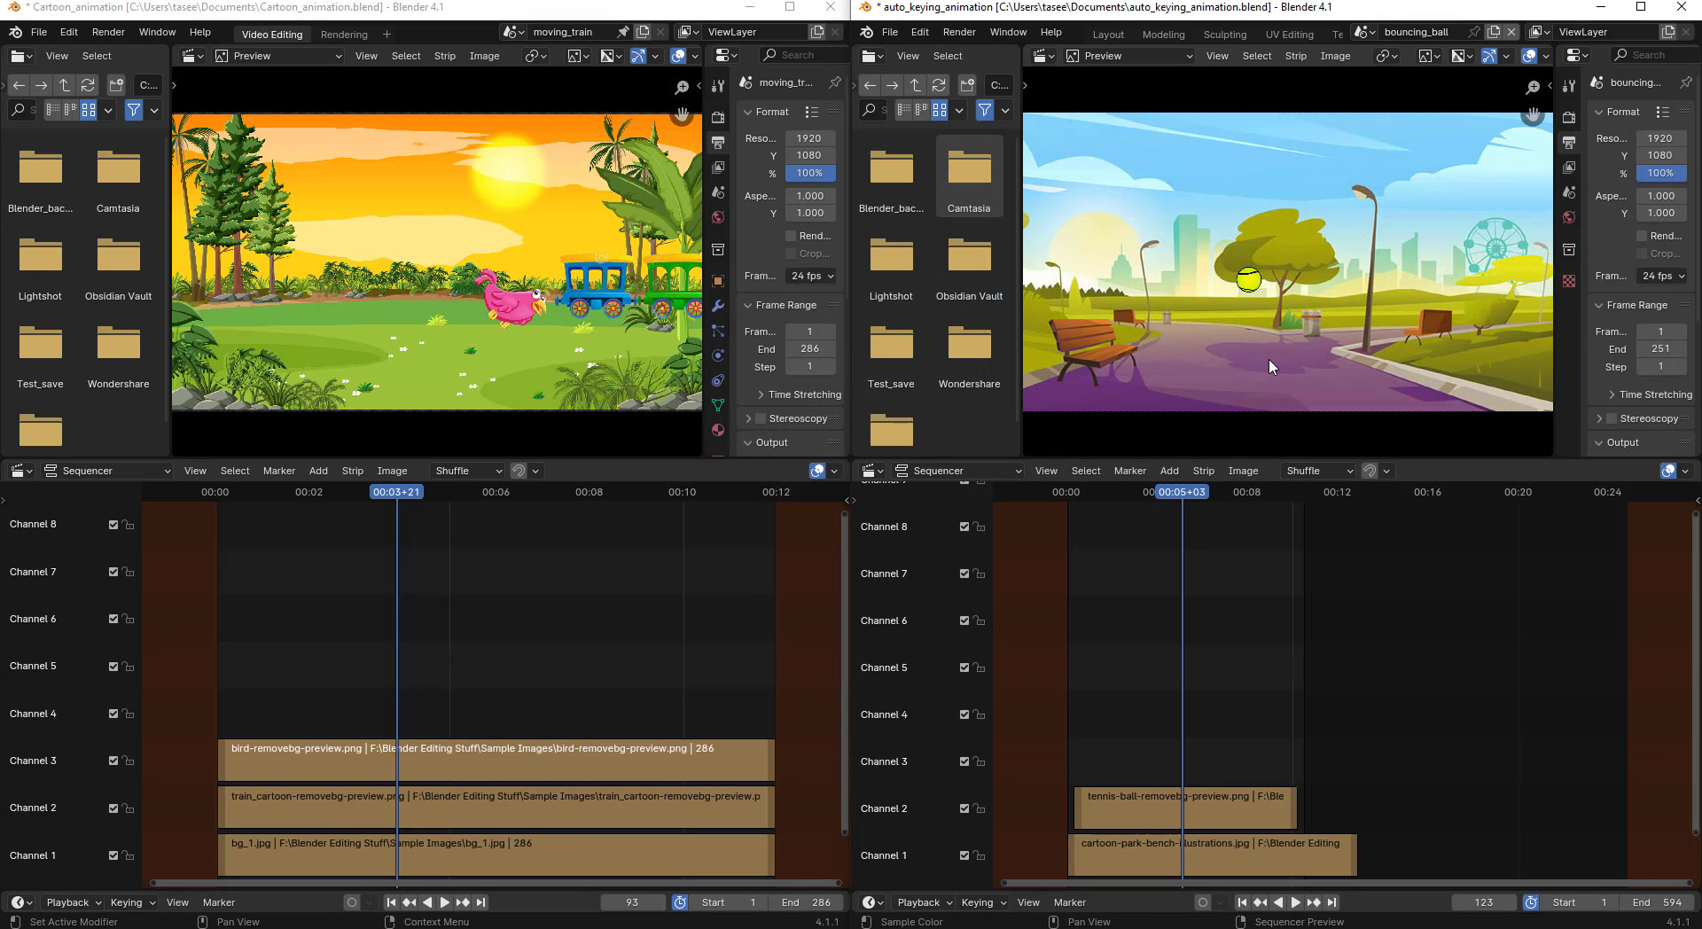
{"action": "left_click", "coordinate": [1641, 8]}
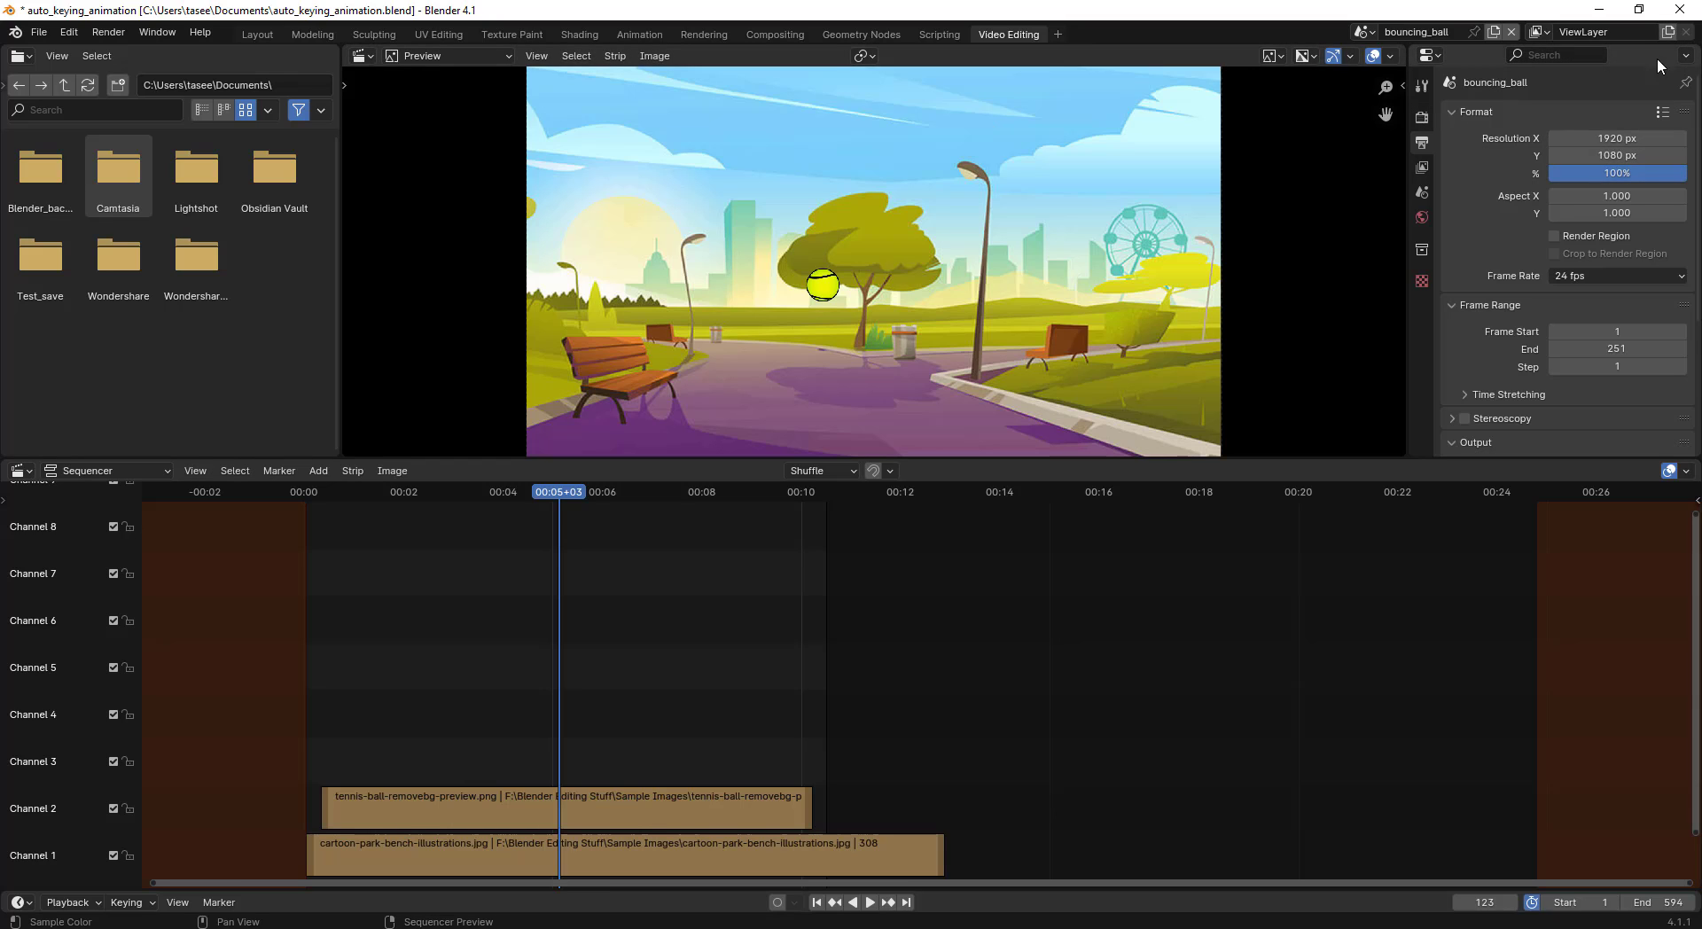
{"action": "left_click", "coordinate": [1639, 10]}
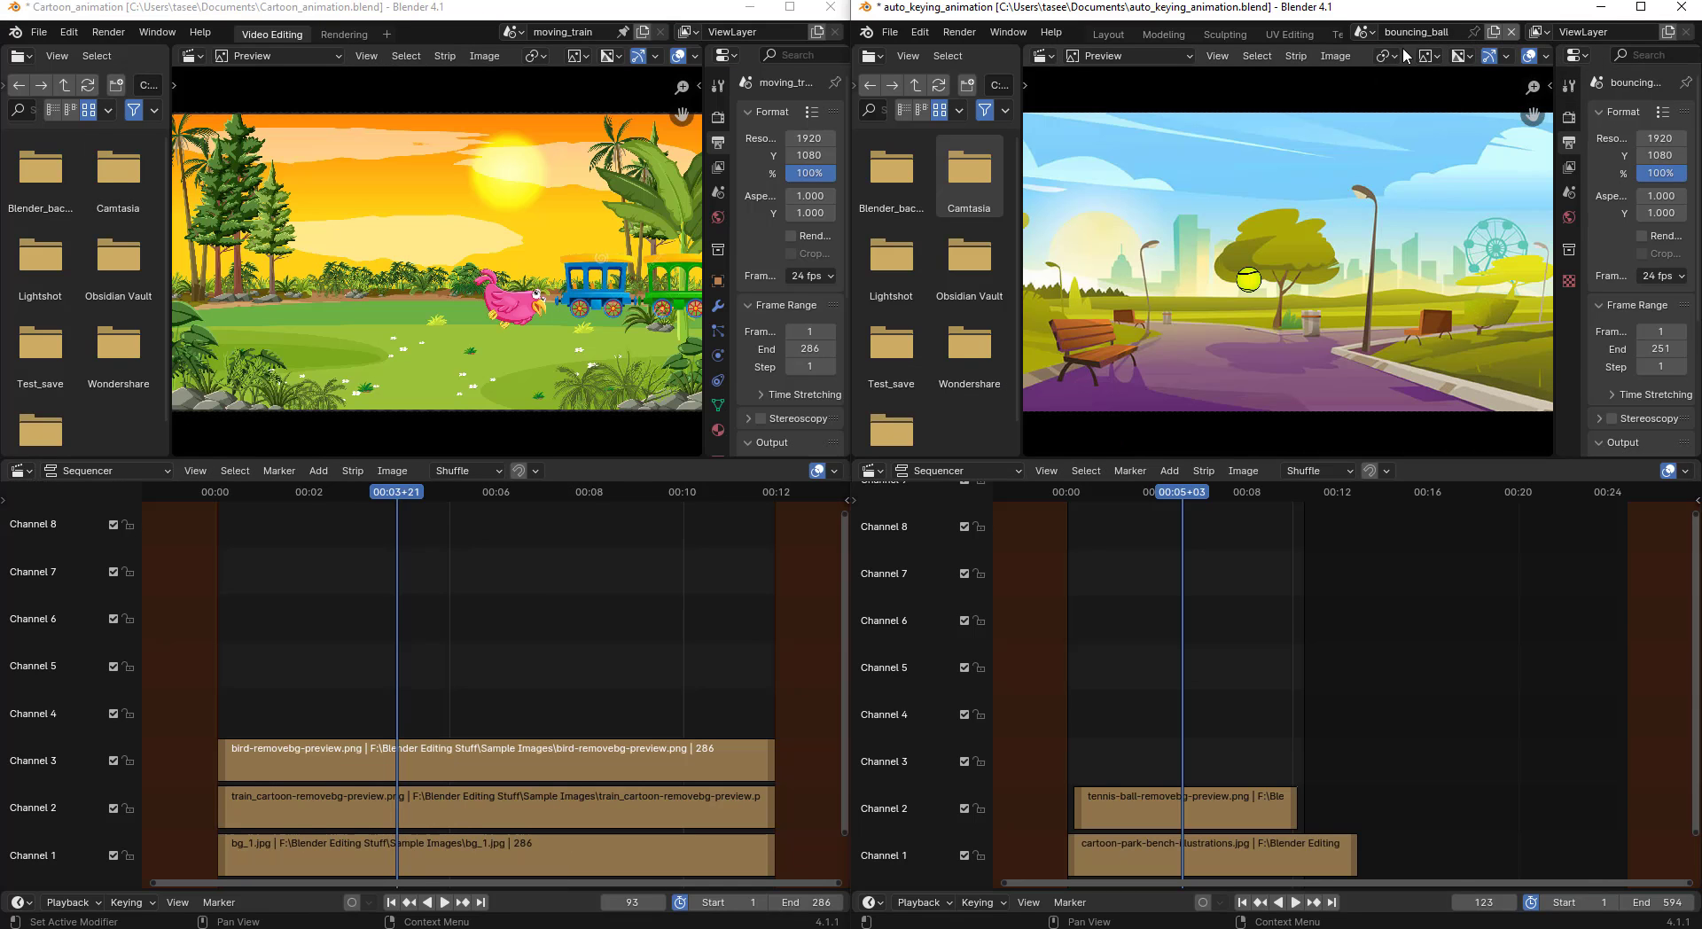
Switch the auto_keying_animation project to the moving_train scene and copy its bird, train and background strips.
{"action": "left_click", "coordinate": [1368, 32]}
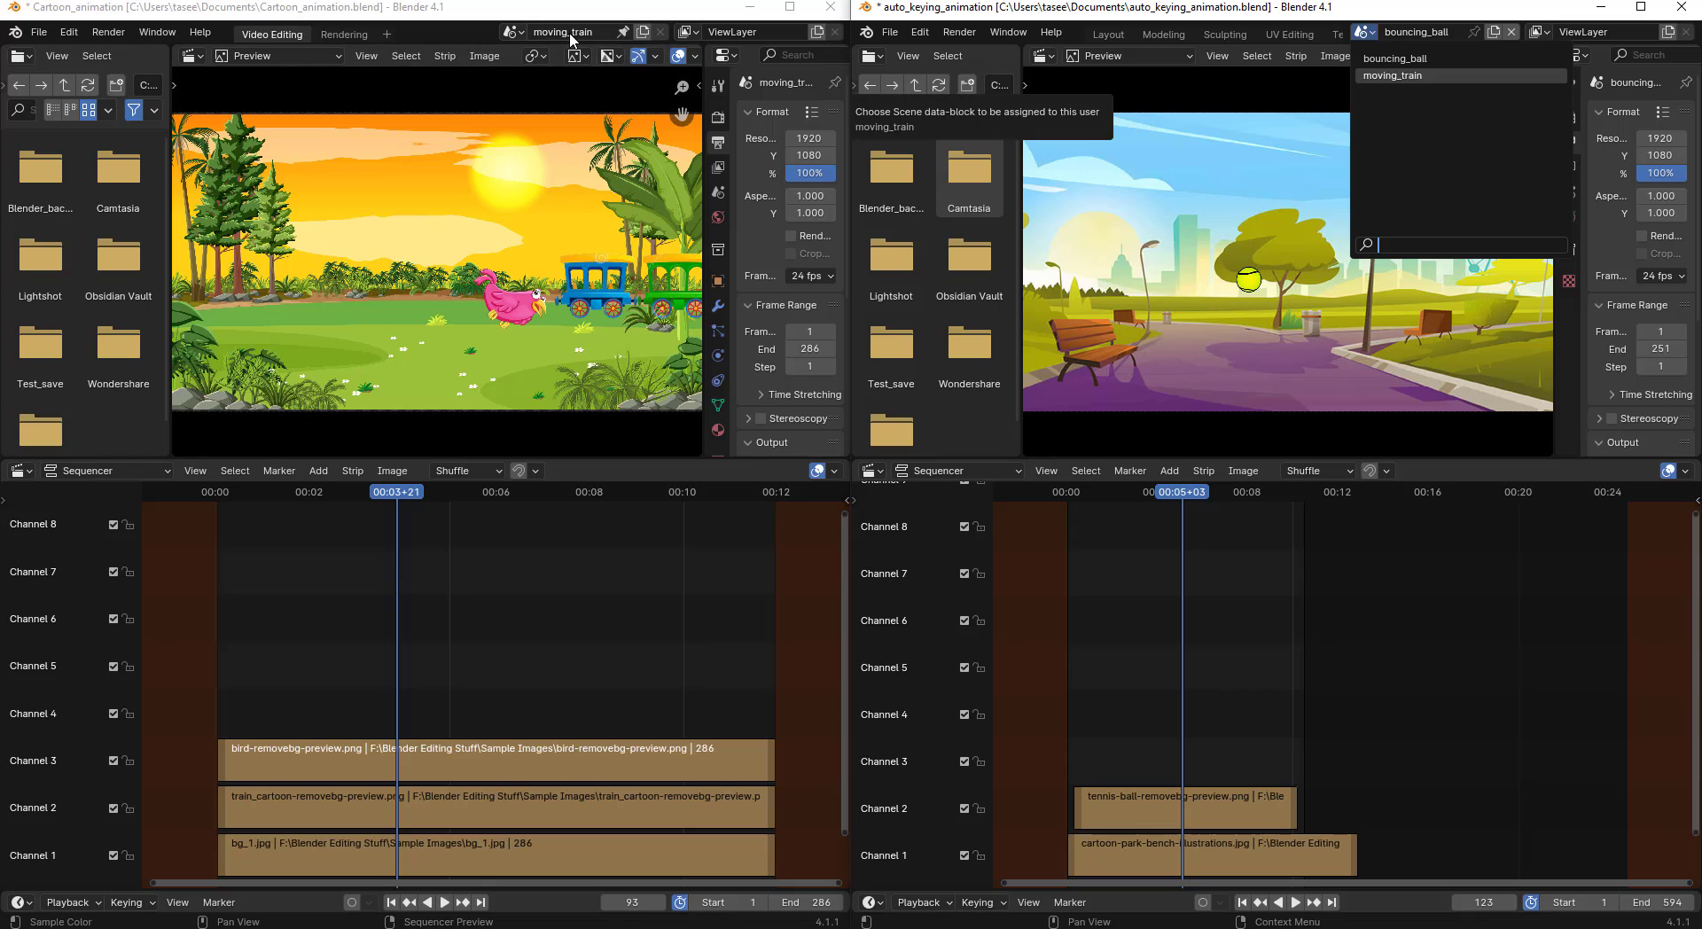
{"action": "left_click", "coordinate": [1407, 76]}
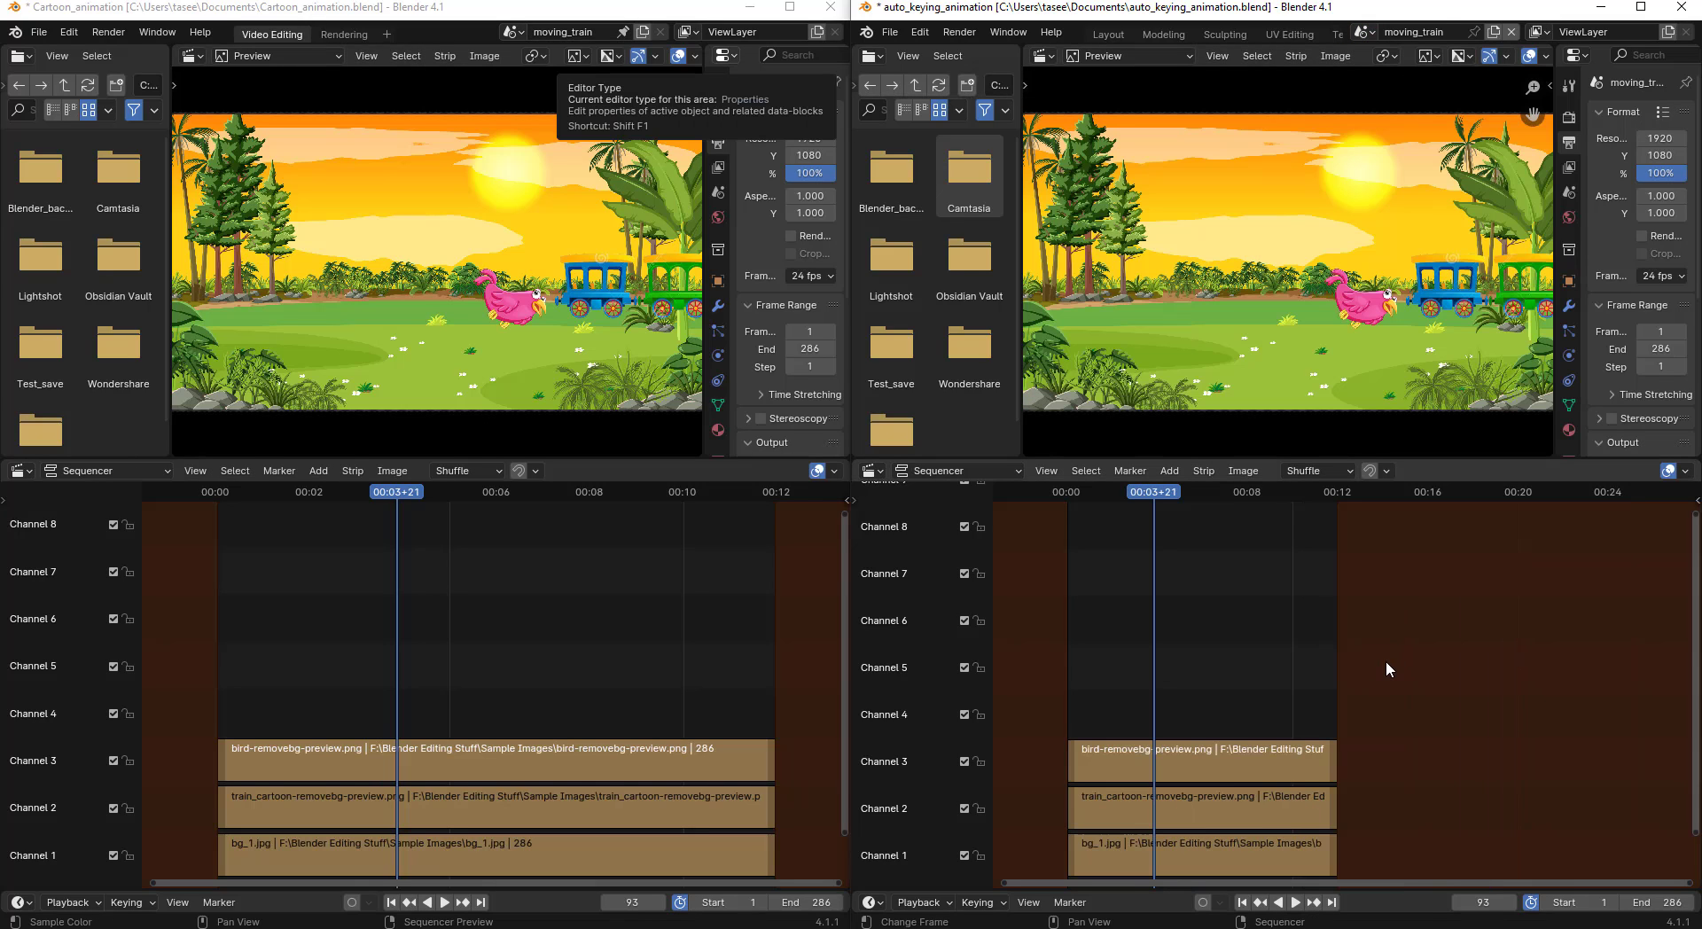
{"action": "left_click_drag", "start_coordinate": [1175, 665], "coordinate": [1348, 865]}
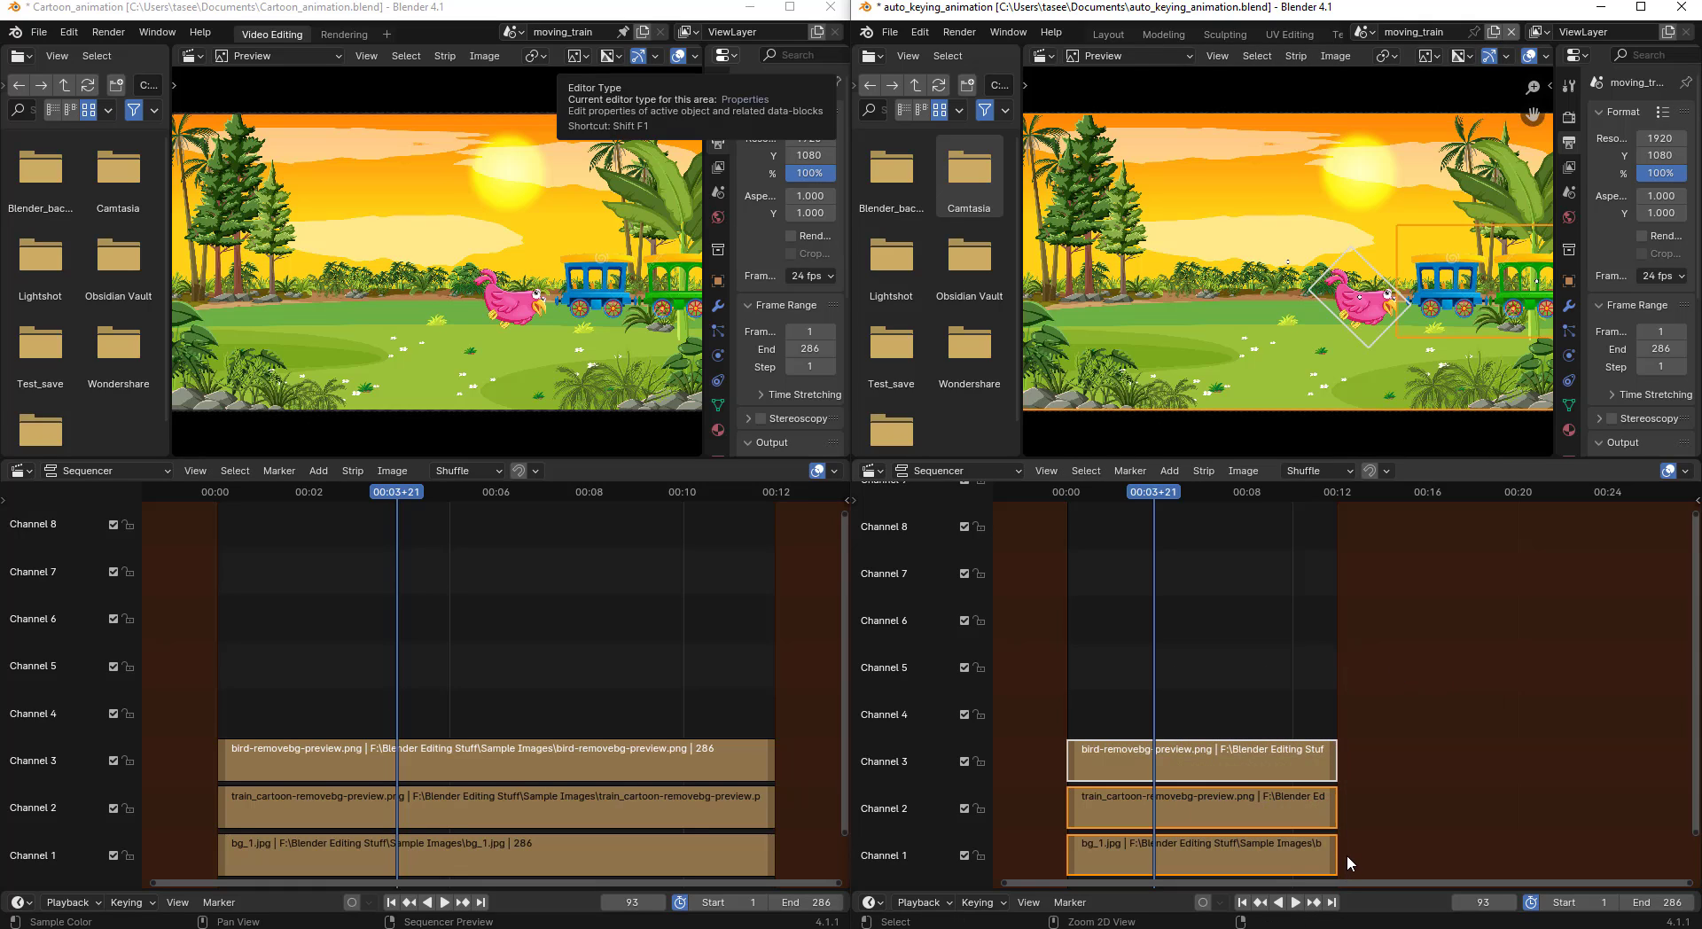
{"action": "key", "text": "ctrl+c"}
Paste the copied strips into the bouncing_ball scene on channels 1 to 3, directly after the park bench strip, and preview frame 335.
{"action": "left_click", "coordinate": [1370, 32]}
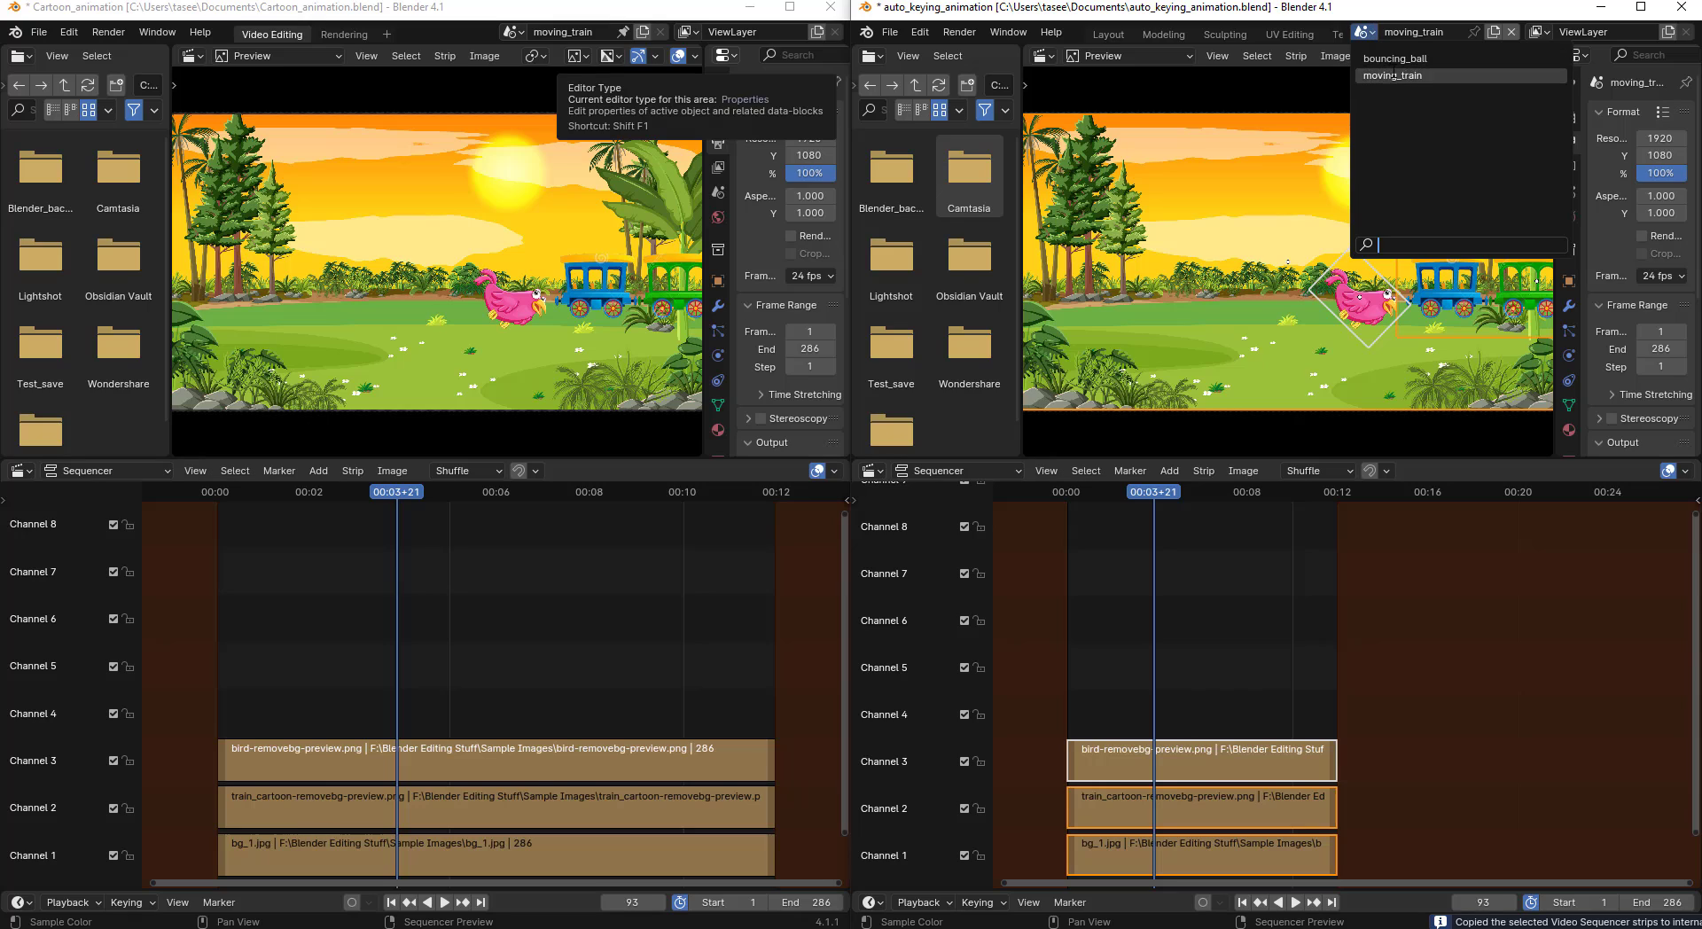
{"action": "left_click", "coordinate": [1401, 59]}
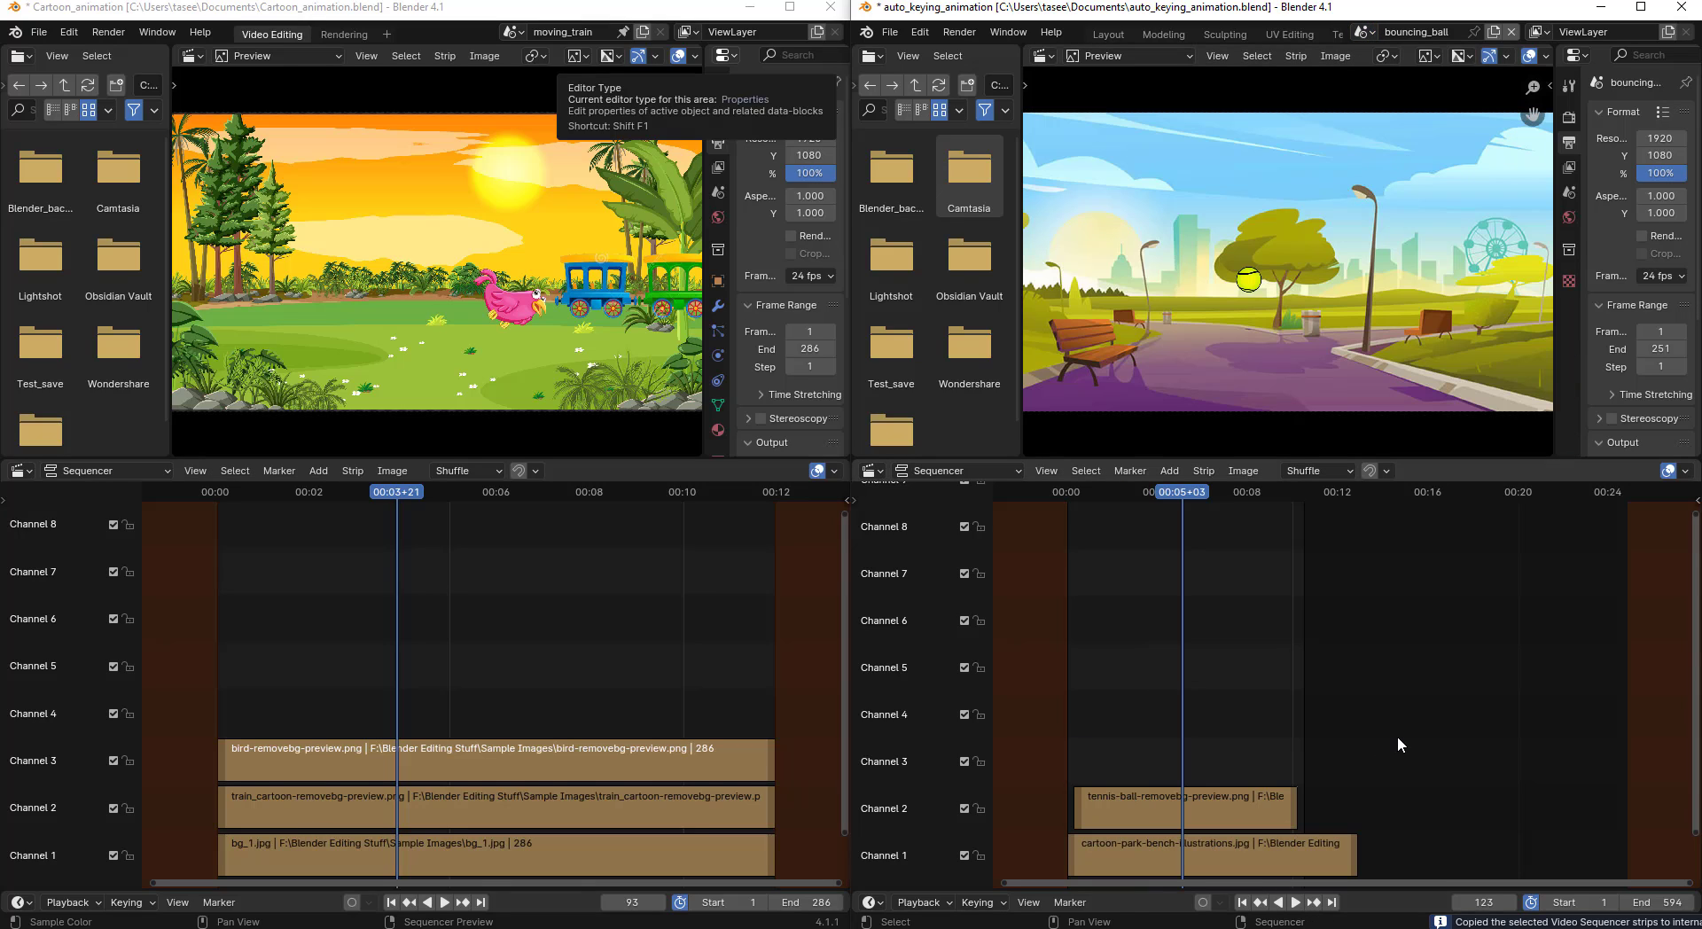
{"action": "key", "text": "ctrl+v"}
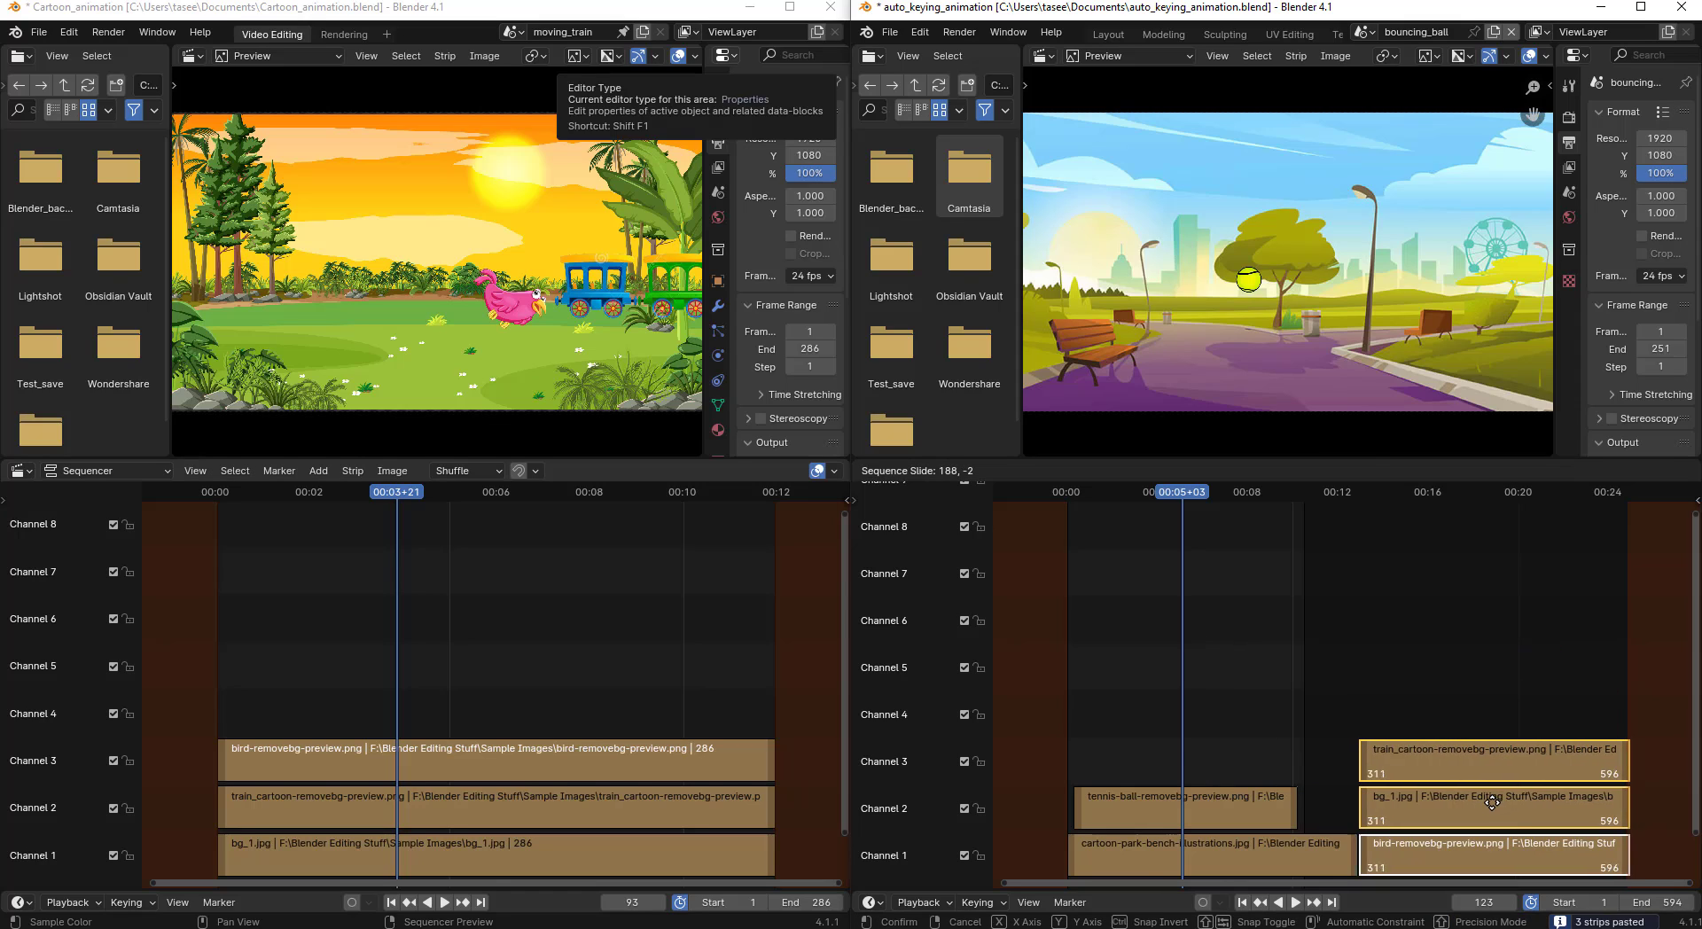
{"action": "left_click", "coordinate": [1490, 803]}
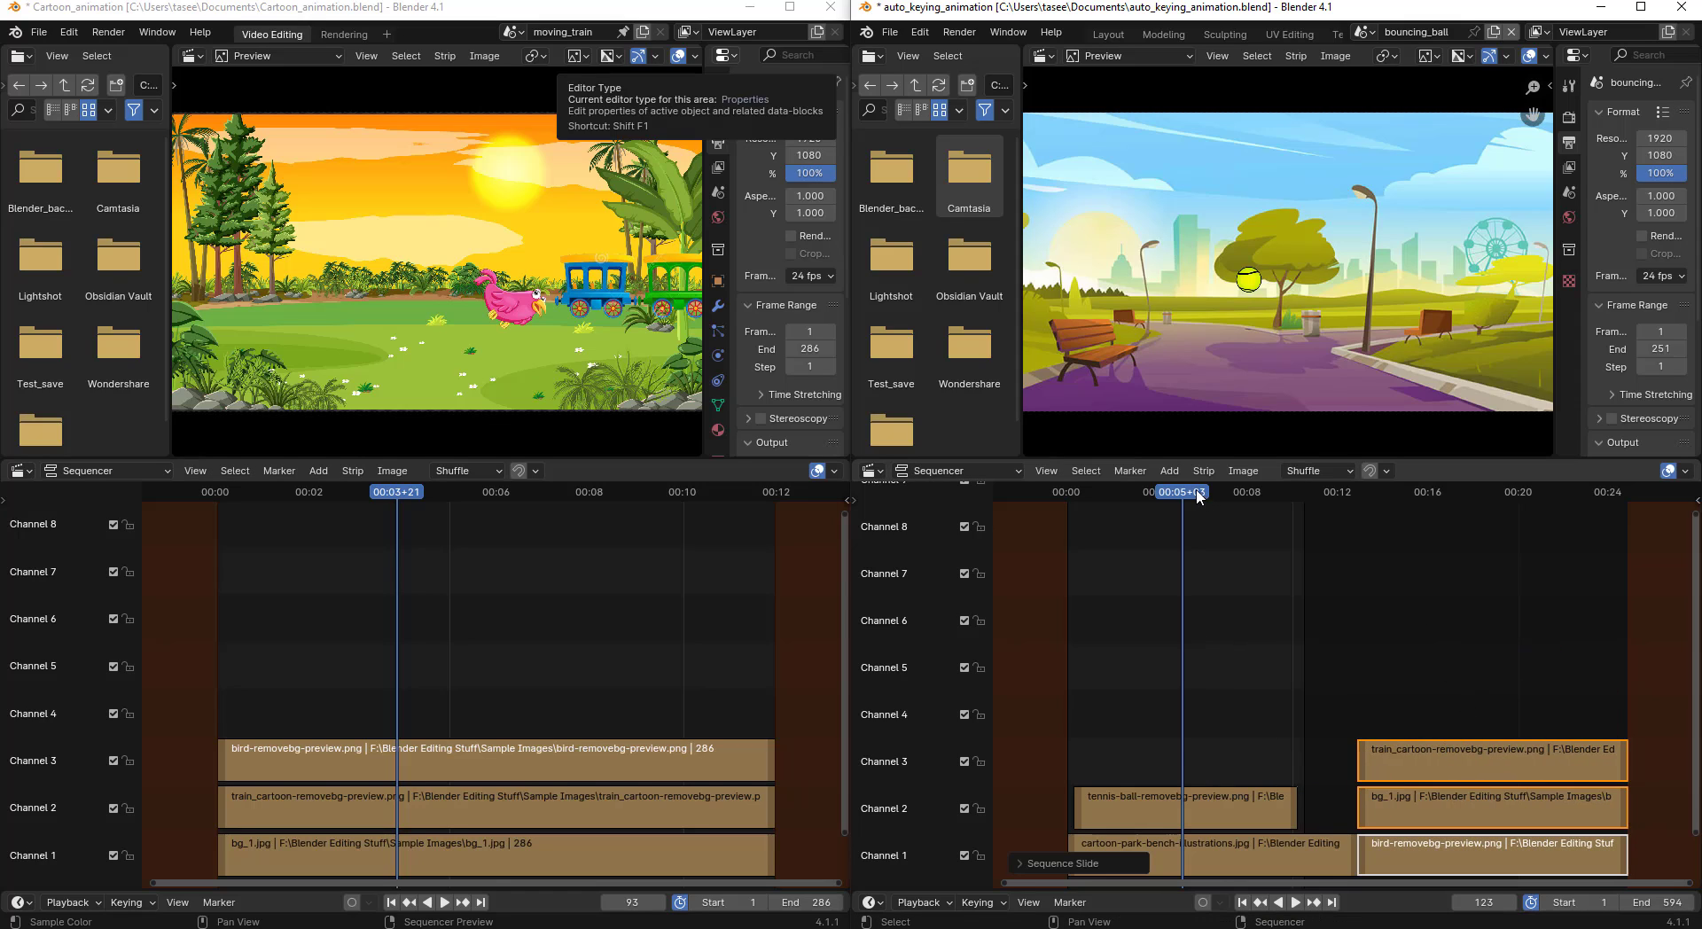
{"action": "left_click_drag", "start_coordinate": [1199, 496], "coordinate": [1382, 529]}
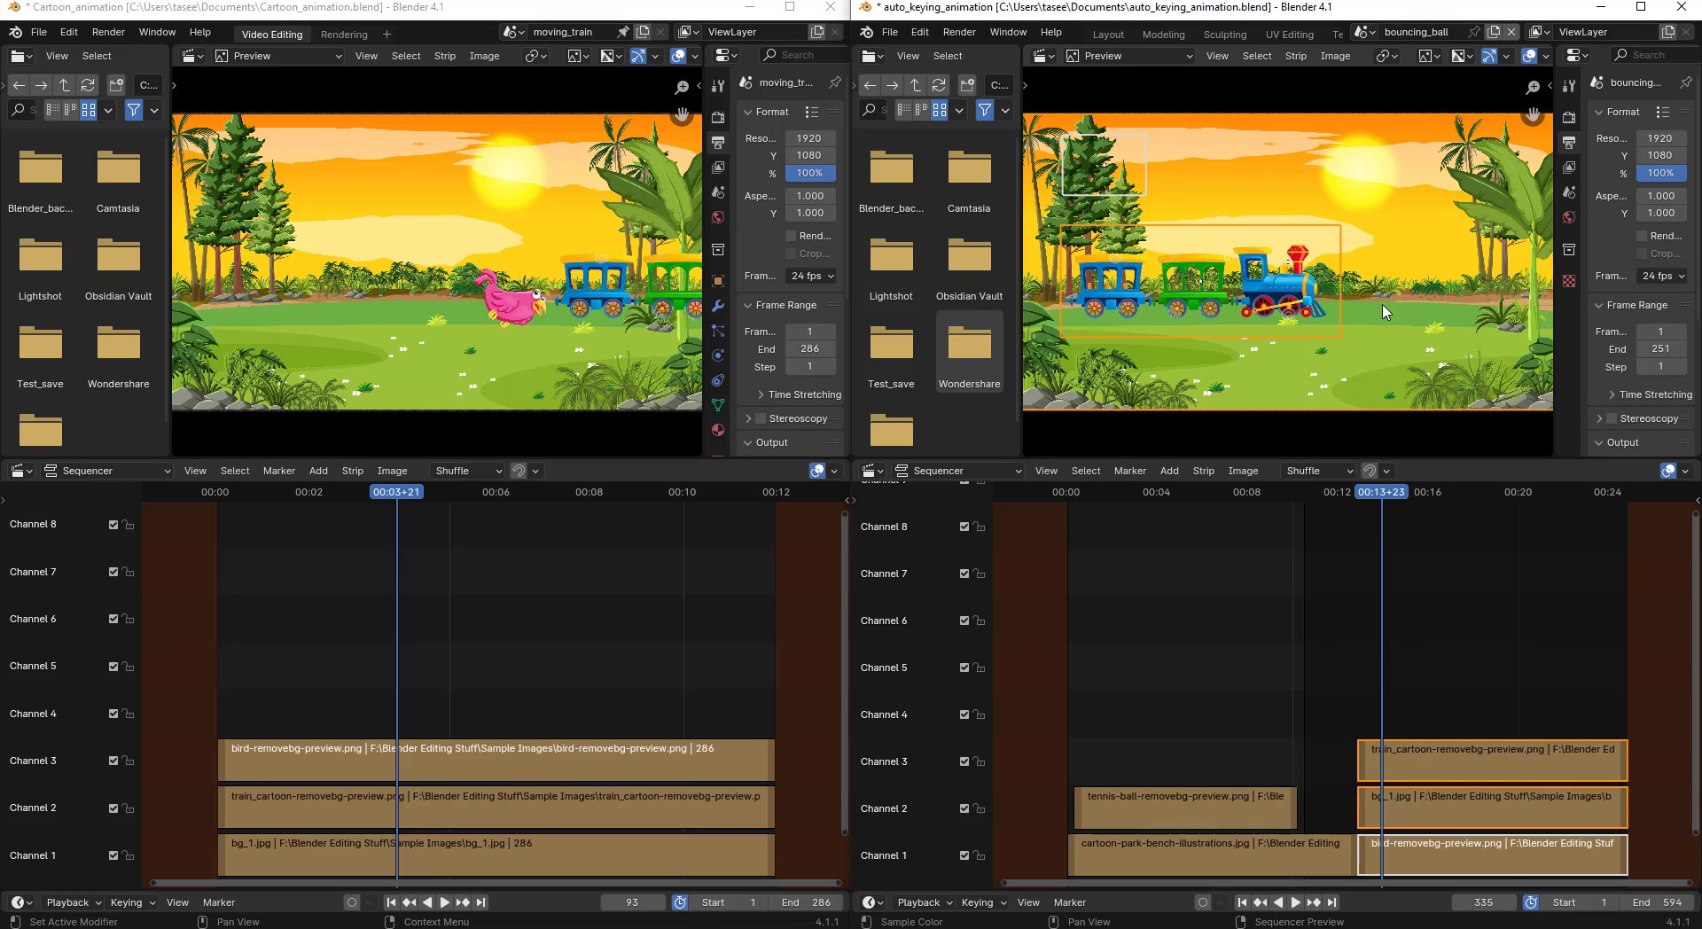
Maximize the auto_keying_animation project window and open its list of scenes.
{"action": "left_click", "coordinate": [1641, 9]}
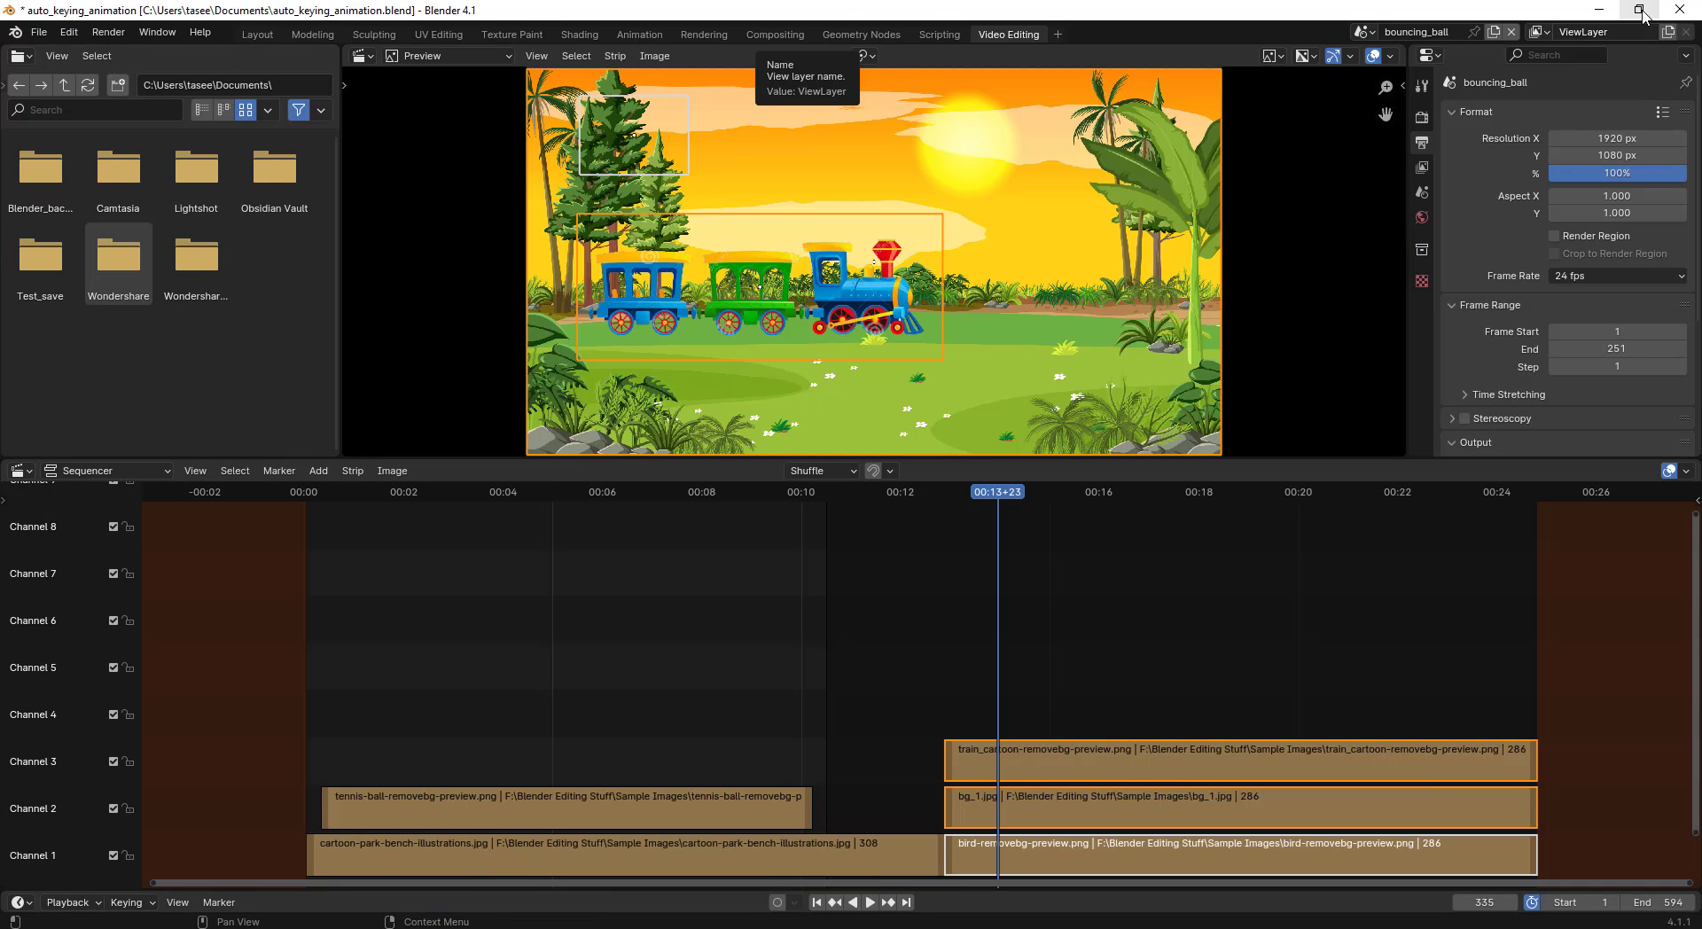
{"action": "left_click", "coordinate": [1363, 31]}
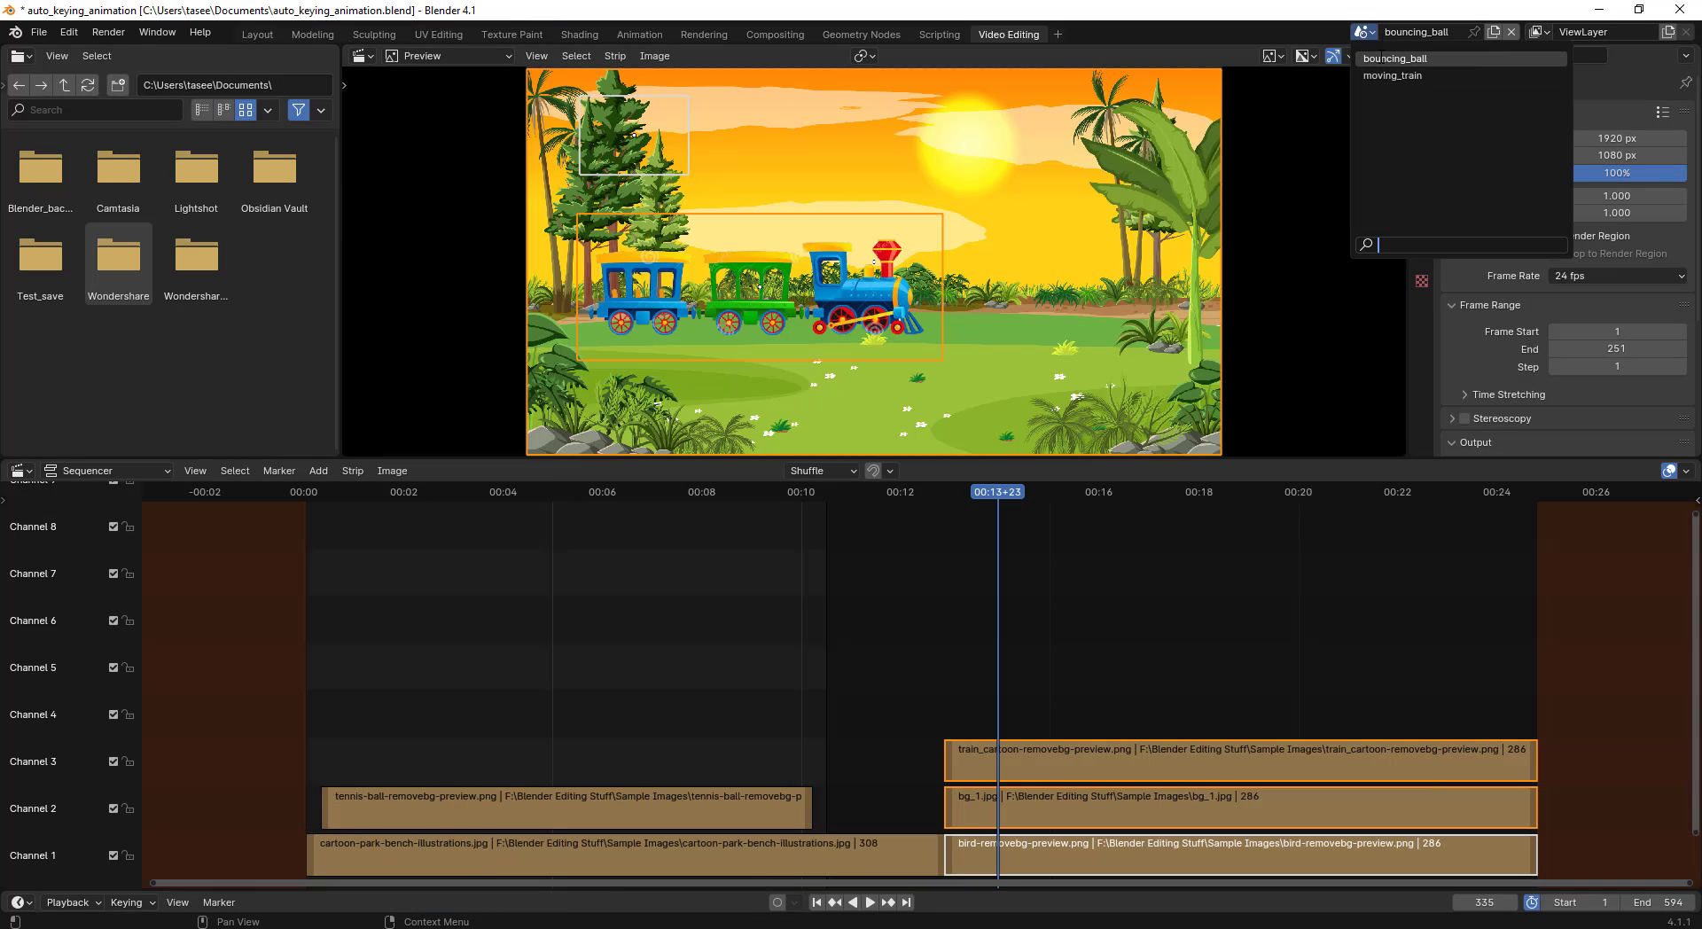